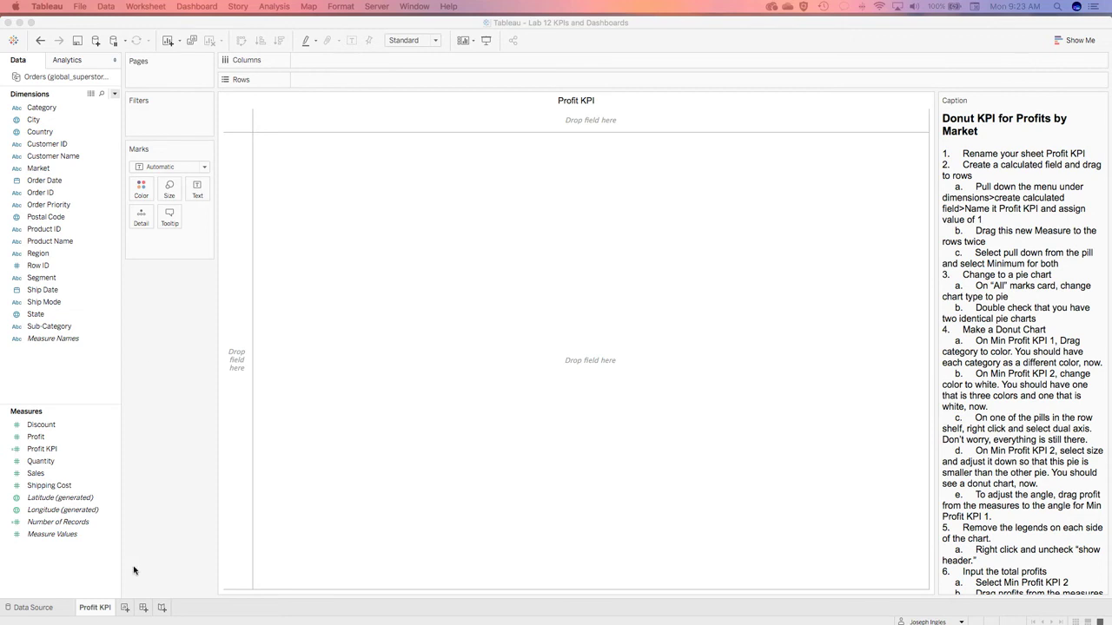
- Create a calculated field named Profit KPI with the formula 1 and try to apply it
left_click(114, 94)
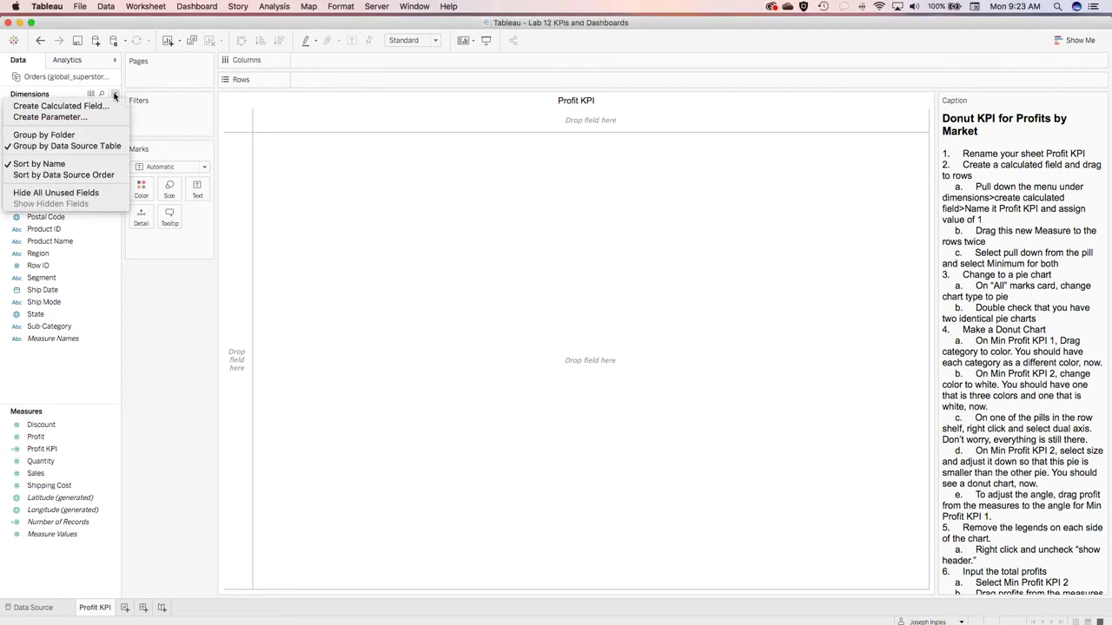
left_click(114, 106)
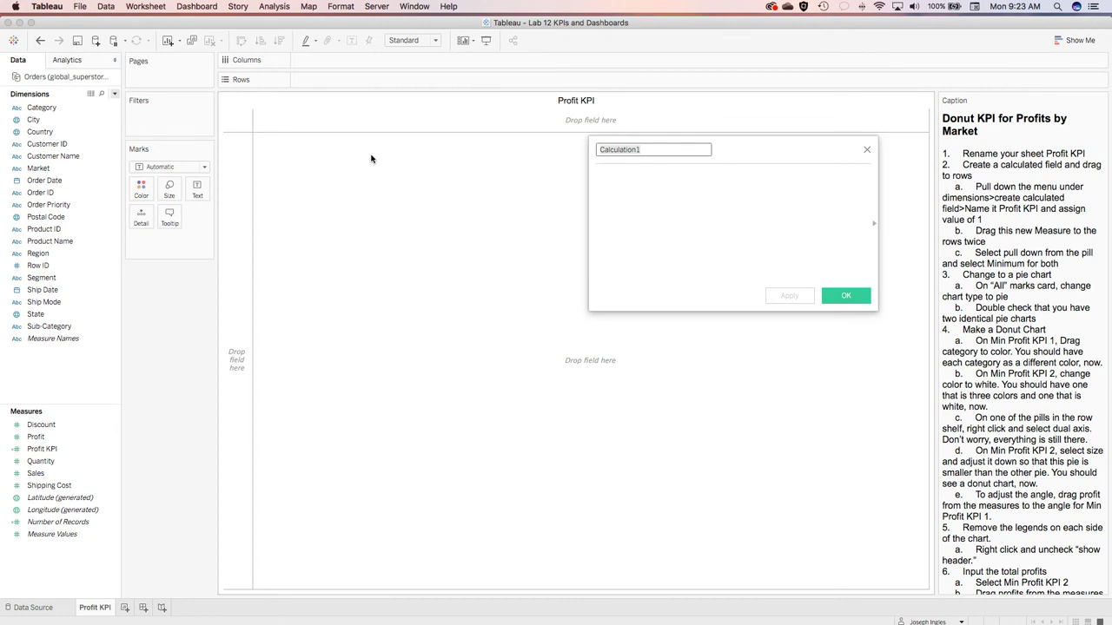
type("Profit KPI")
key("Tab")
type("1")
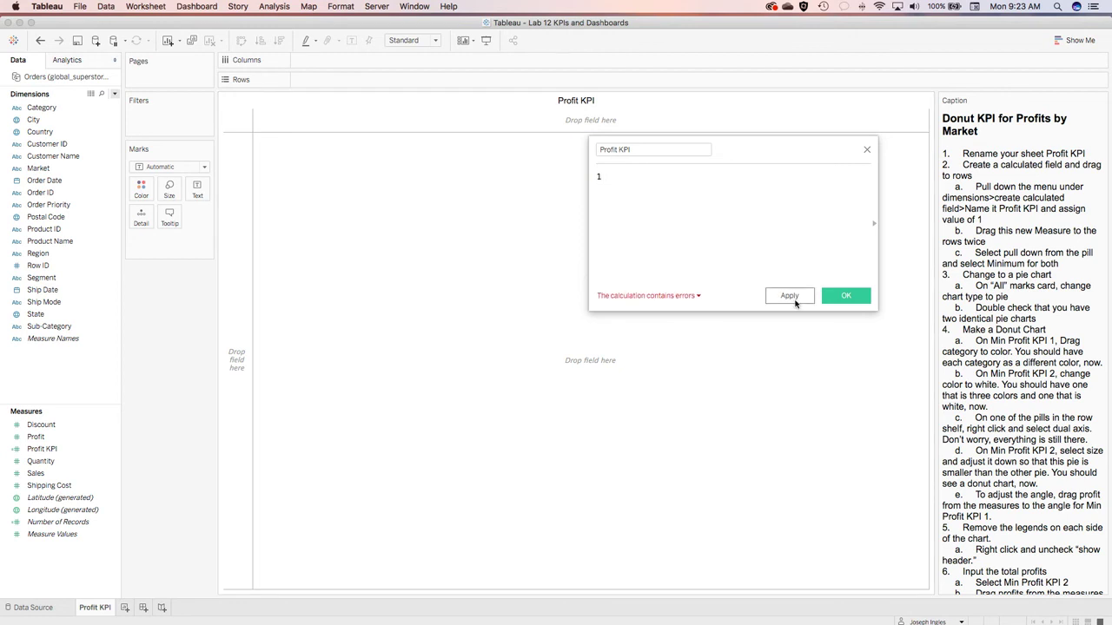
left_click(794, 302)
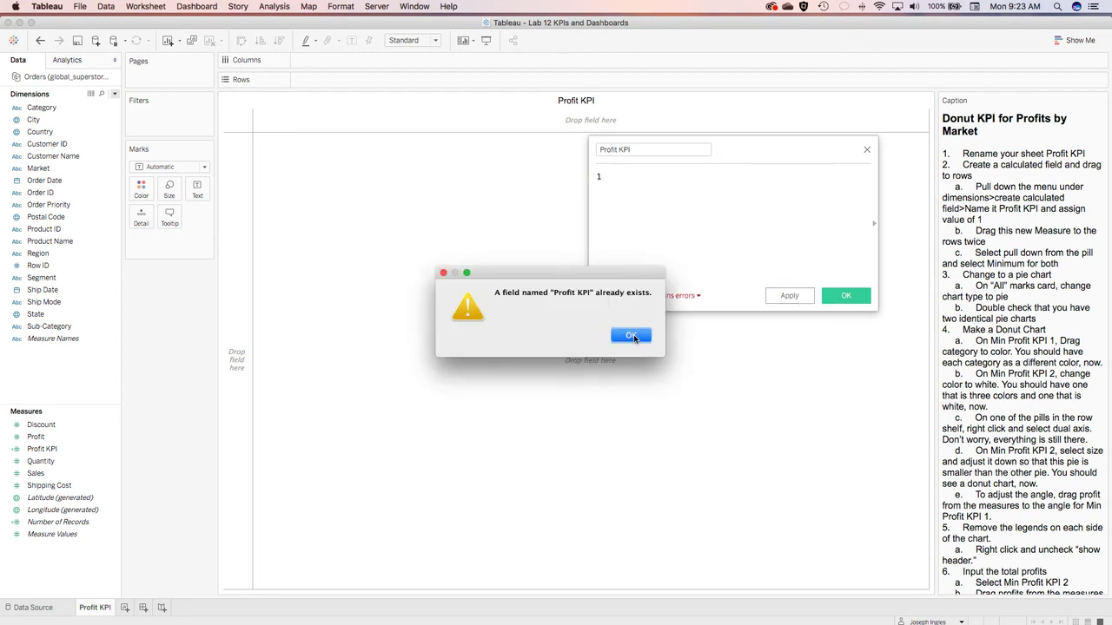
left_click(632, 336)
- Delete the existing Profit KPI measure, then apply and save the new Profit KPI calculated field
right_click(60, 446)
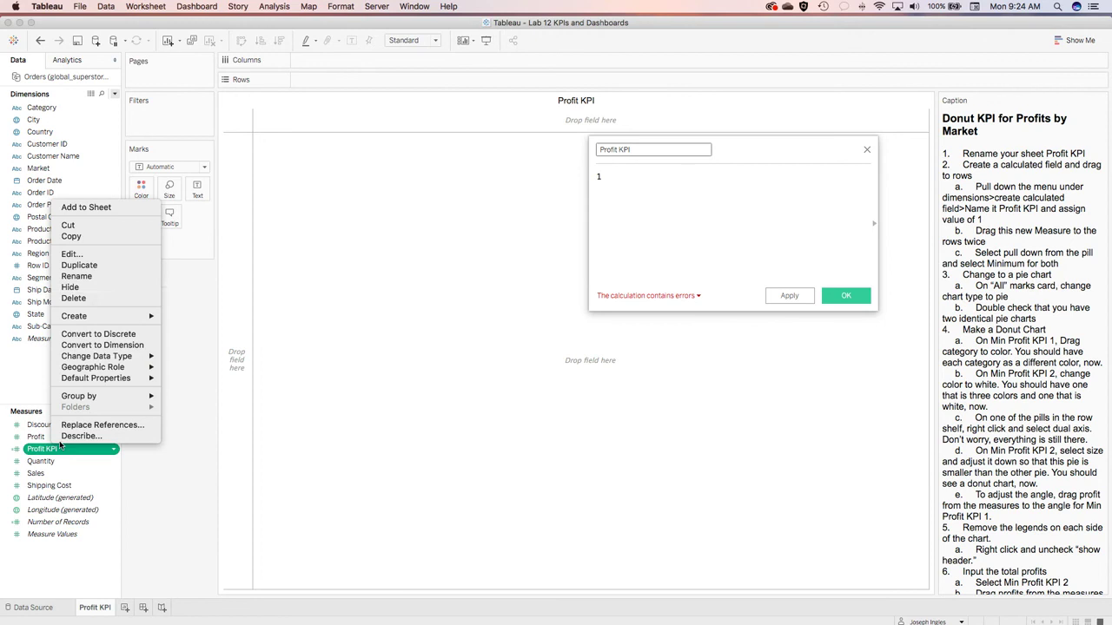
left_click(86, 298)
left_click(650, 179)
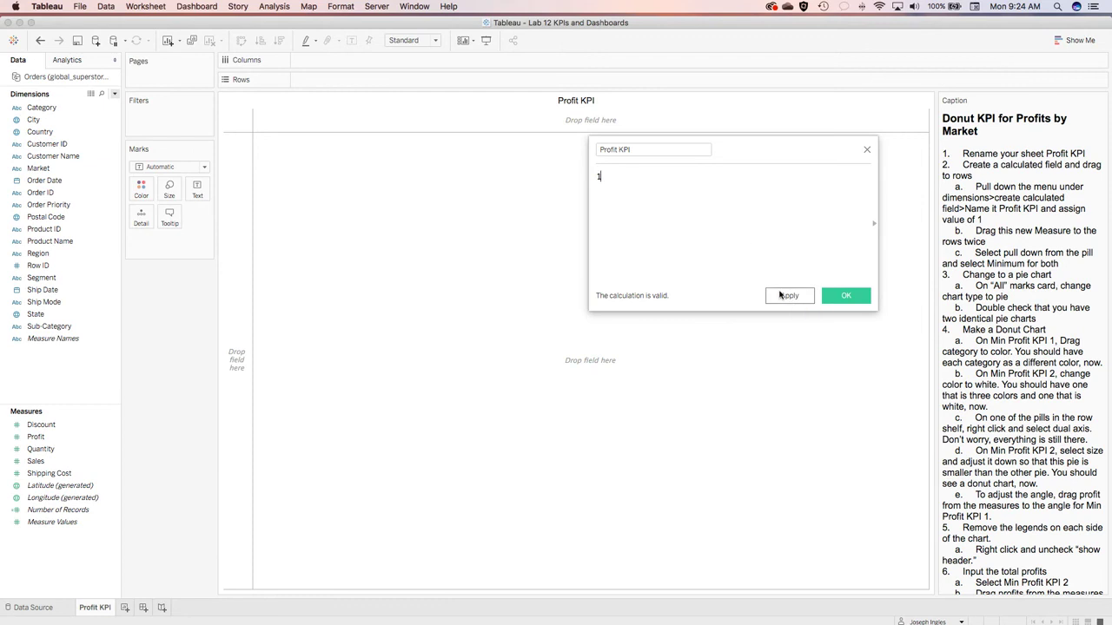
left_click(789, 297)
left_click(843, 296)
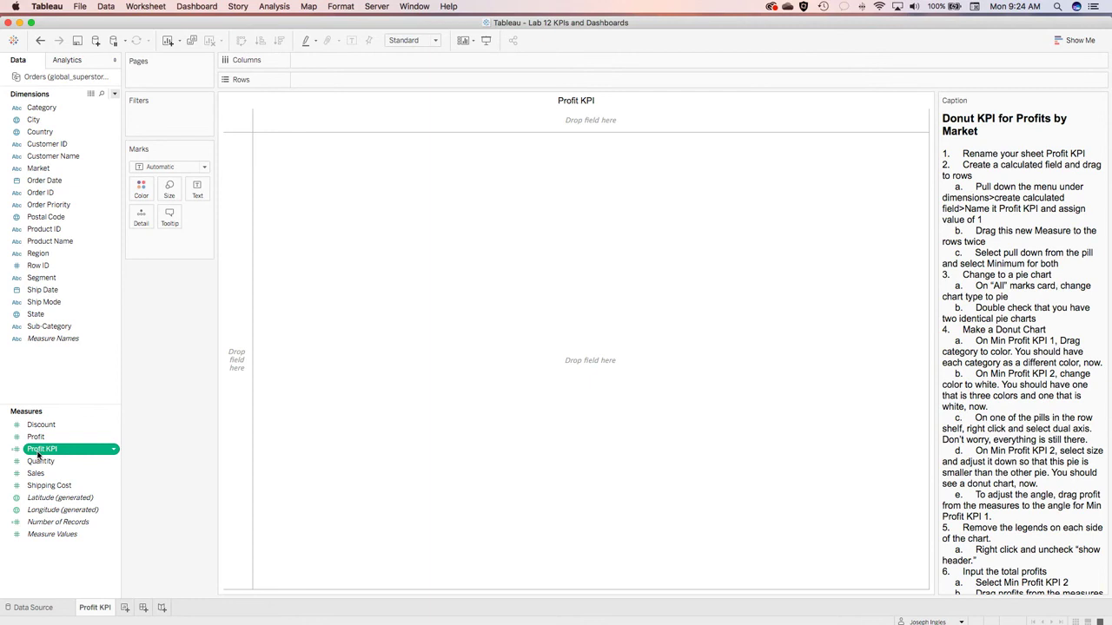
- Place the Profit KPI measure on Rows twice
left_click_drag(45, 448, 314, 79)
left_click_drag(42, 449, 415, 80)
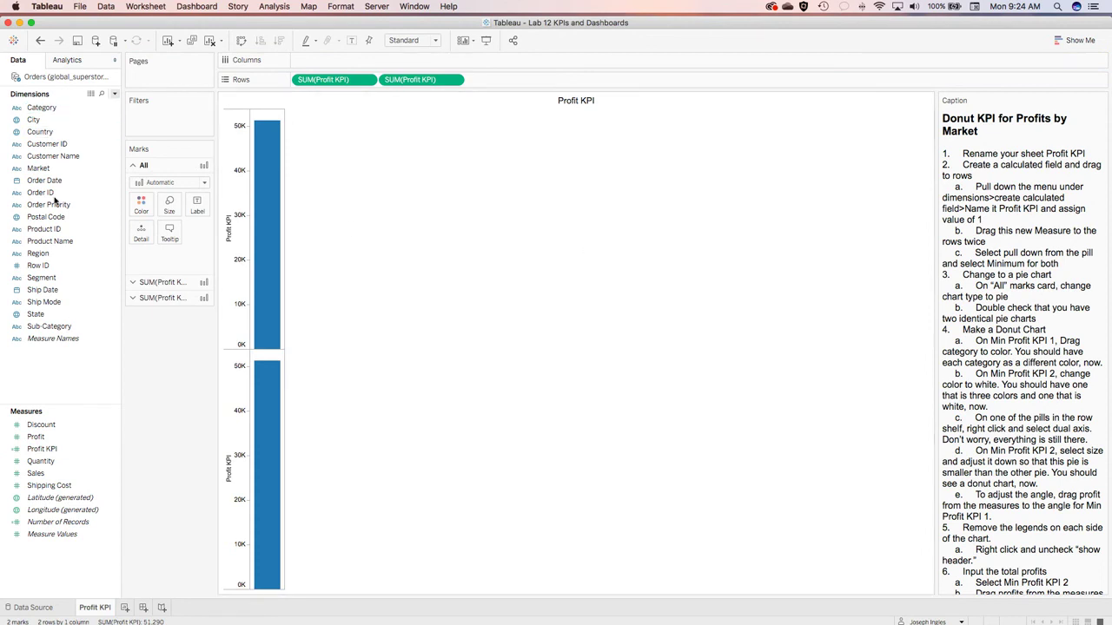
left_click(44, 134)
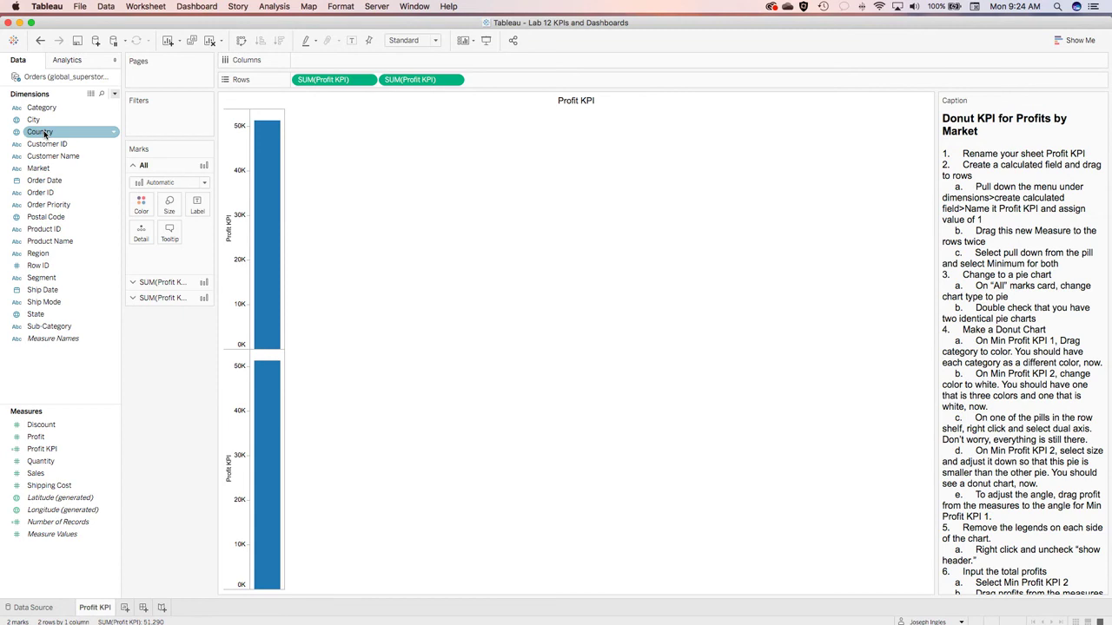
left_click_drag(45, 134, 95, 367)
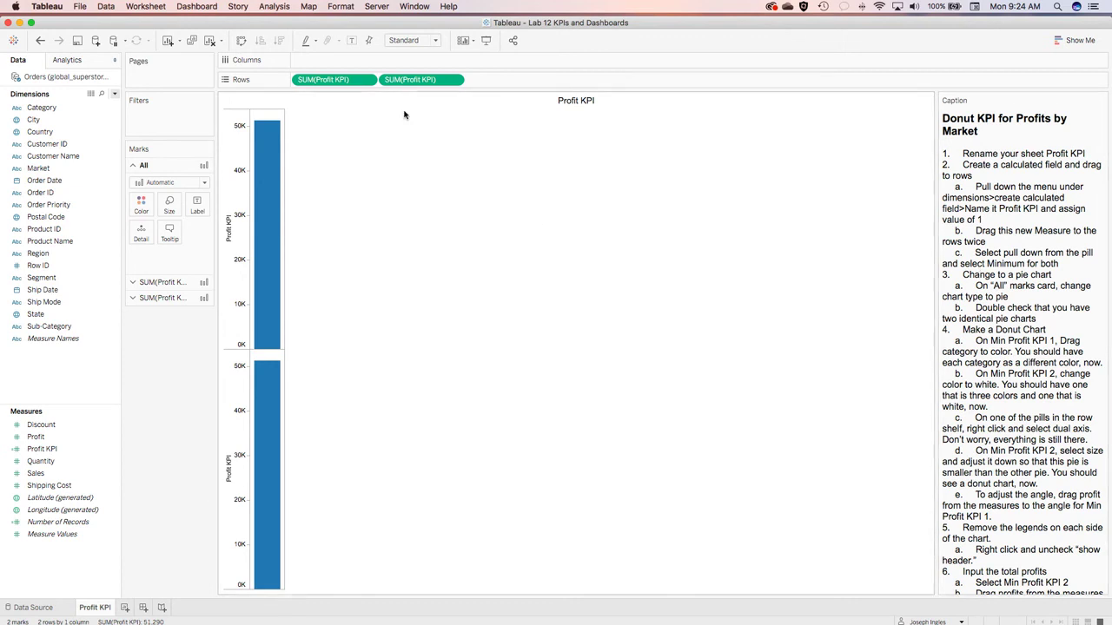
- Change the aggregation of both Profit KPI measures on Rows to Minimum
left_click(369, 80)
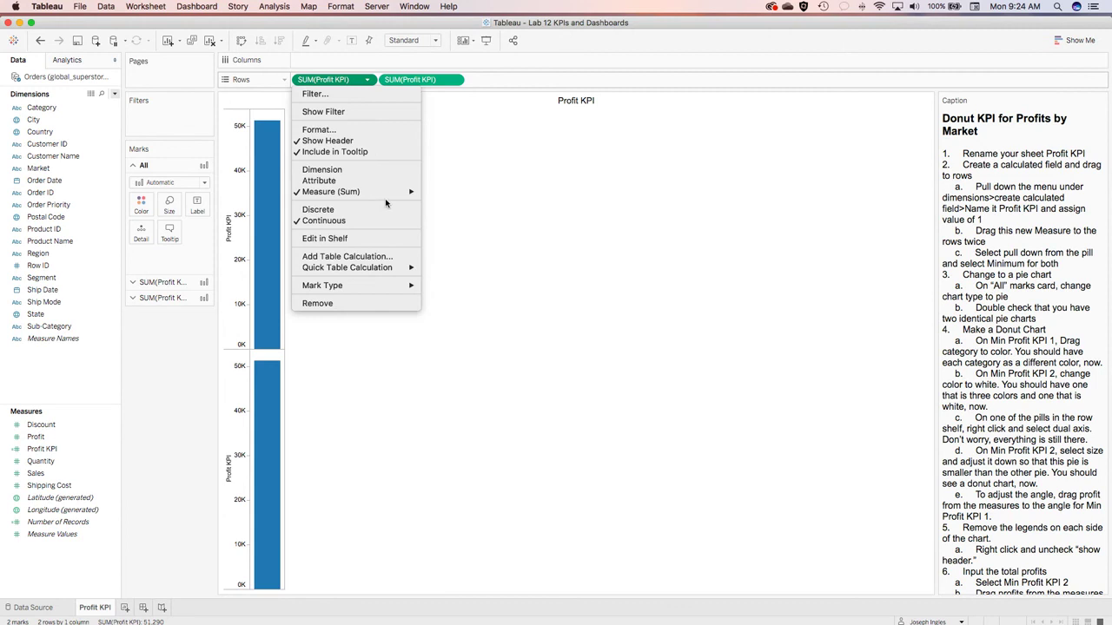
mouse_move(391, 192)
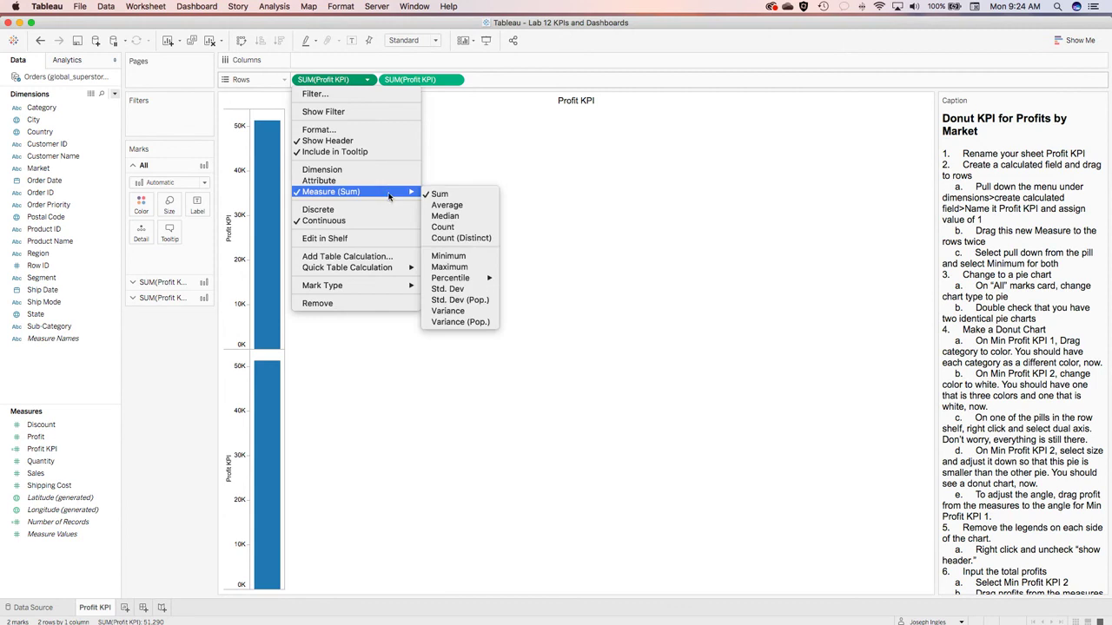
left_click(485, 257)
left_click(454, 80)
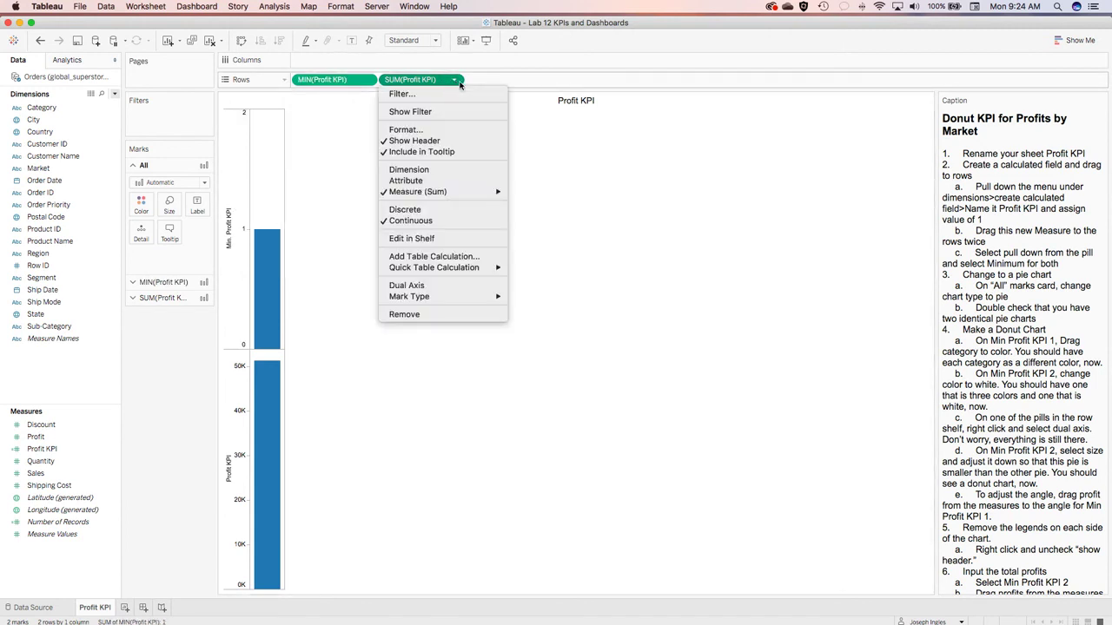
mouse_move(494, 191)
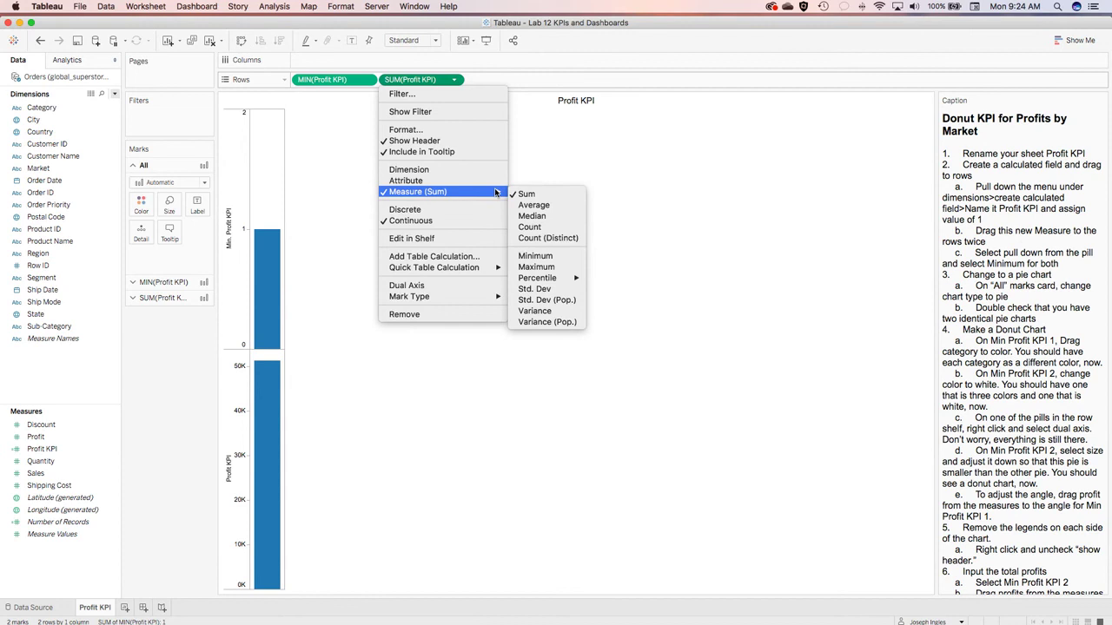
left_click(564, 257)
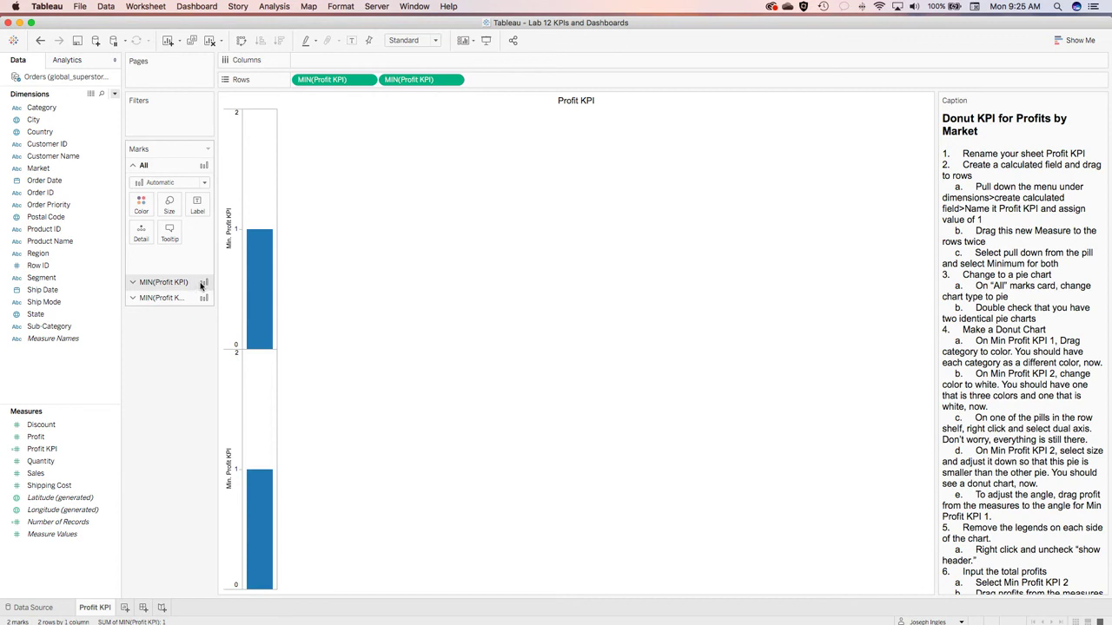
- Set the mark type to Pie for all marks on the sheet
left_click(204, 183)
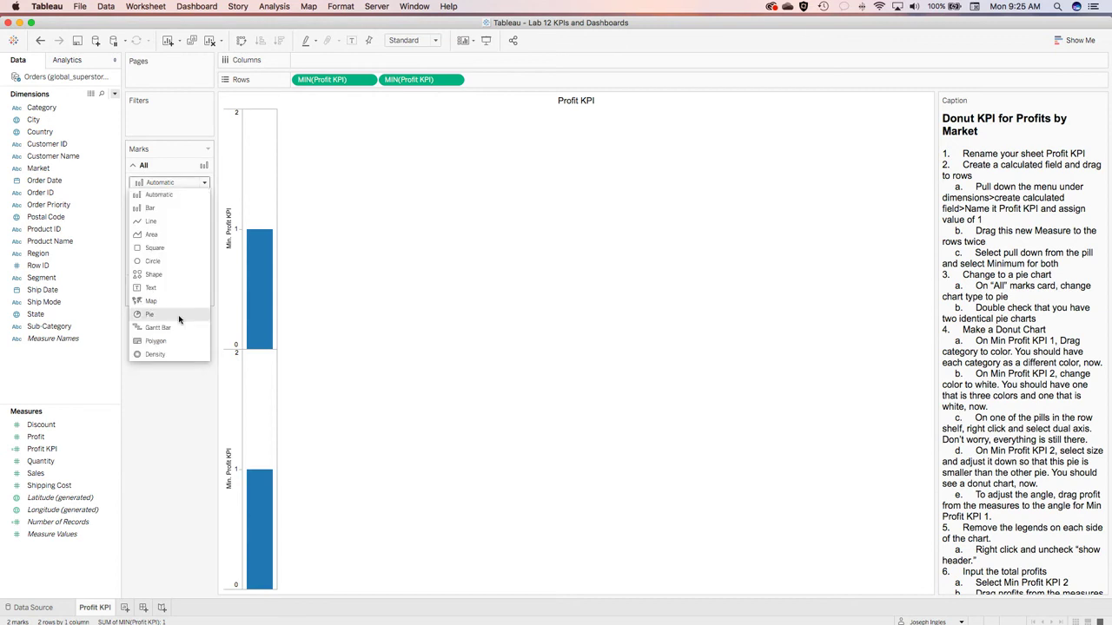
left_click(150, 314)
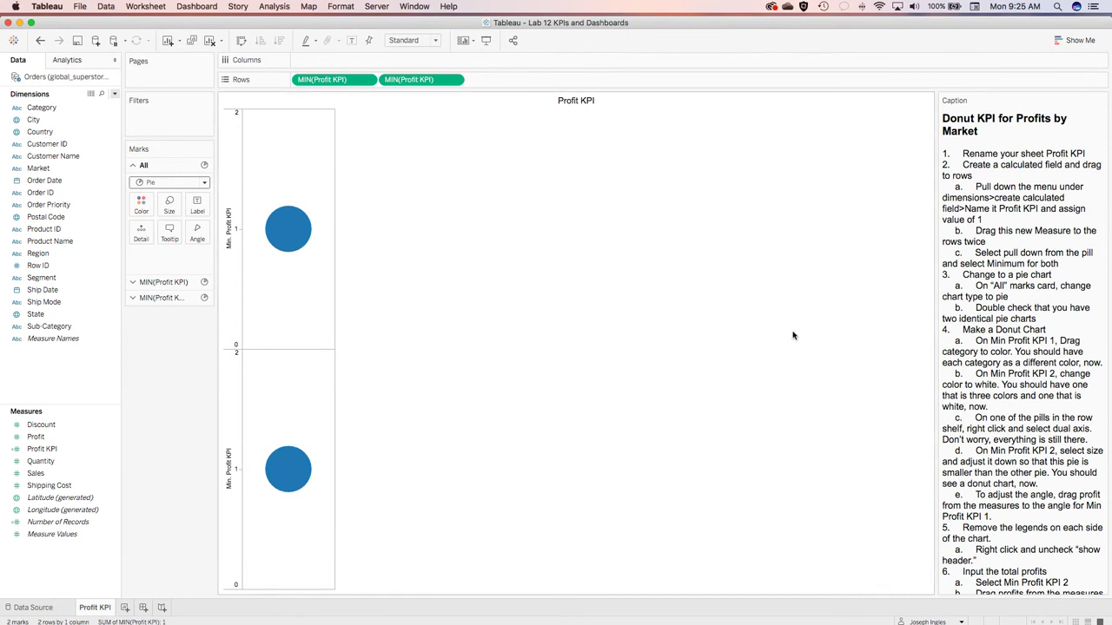
mouse_move(288, 469)
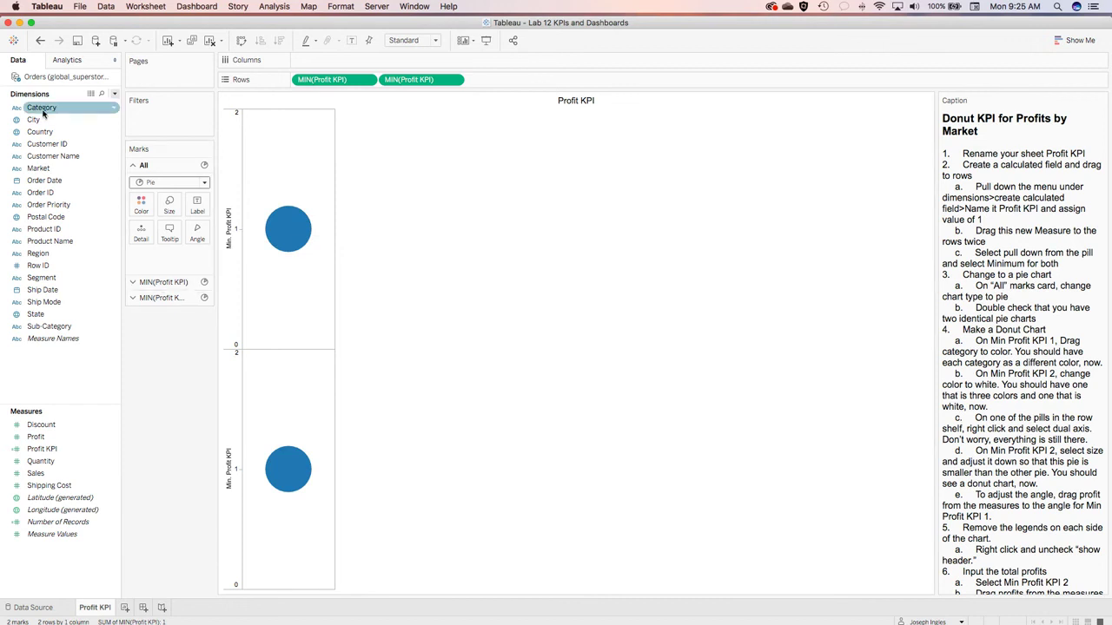
- Color the first Minimum Profit KPI pie by Category
left_click_drag(42, 110, 83, 132)
left_click(159, 282)
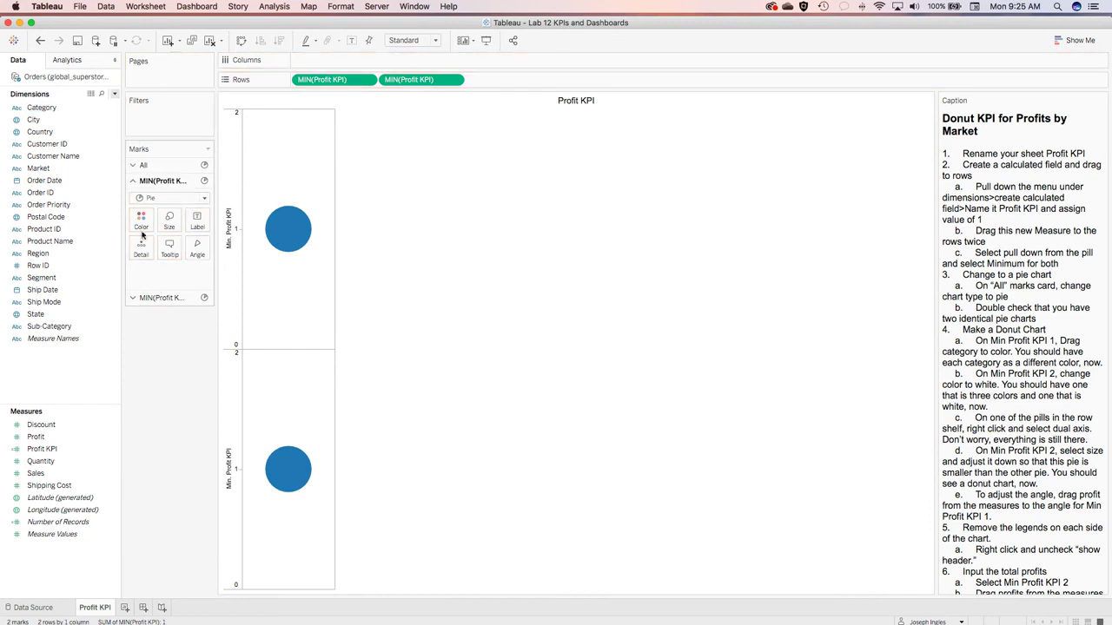
left_click_drag(39, 110, 140, 222)
mouse_move(287, 246)
mouse_move(302, 225)
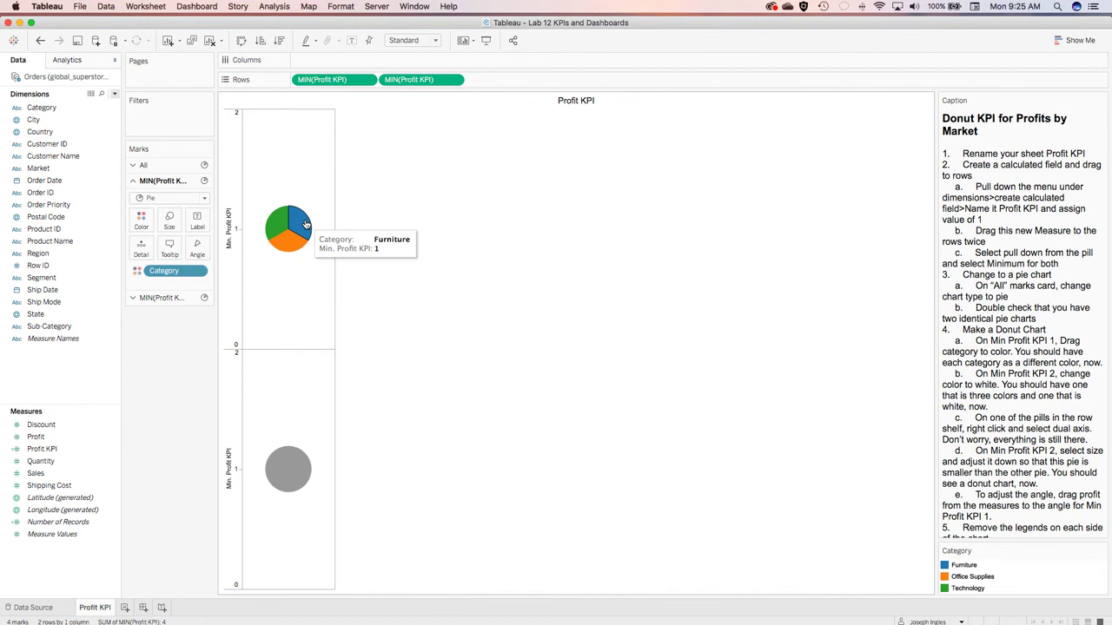
- Set the color of the second Minimum Profit KPI pie to white
left_click(289, 476)
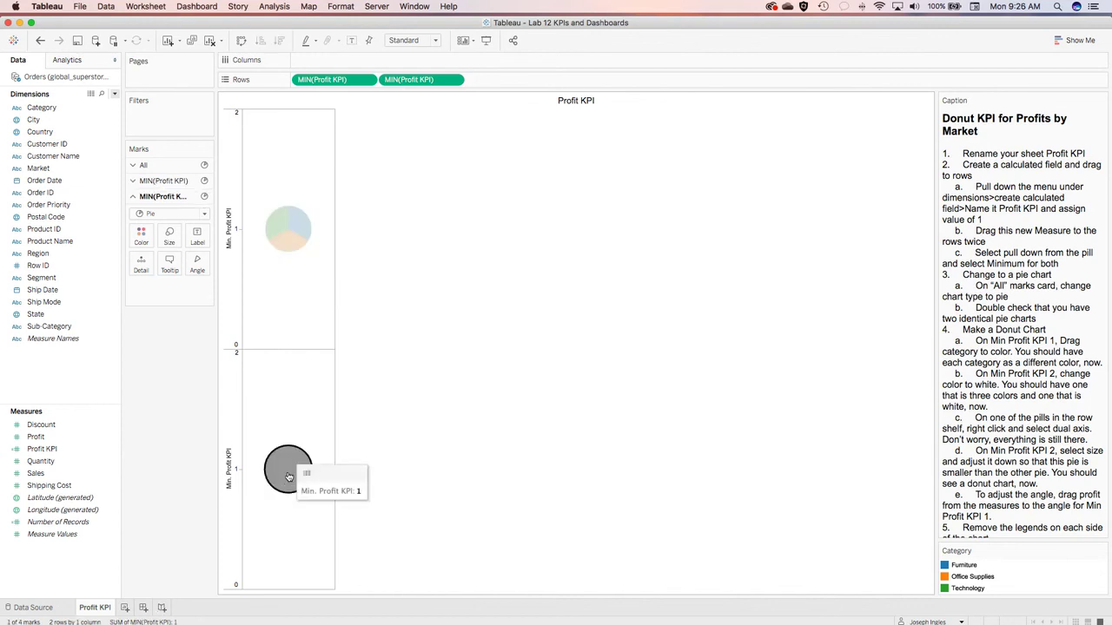
left_click(146, 240)
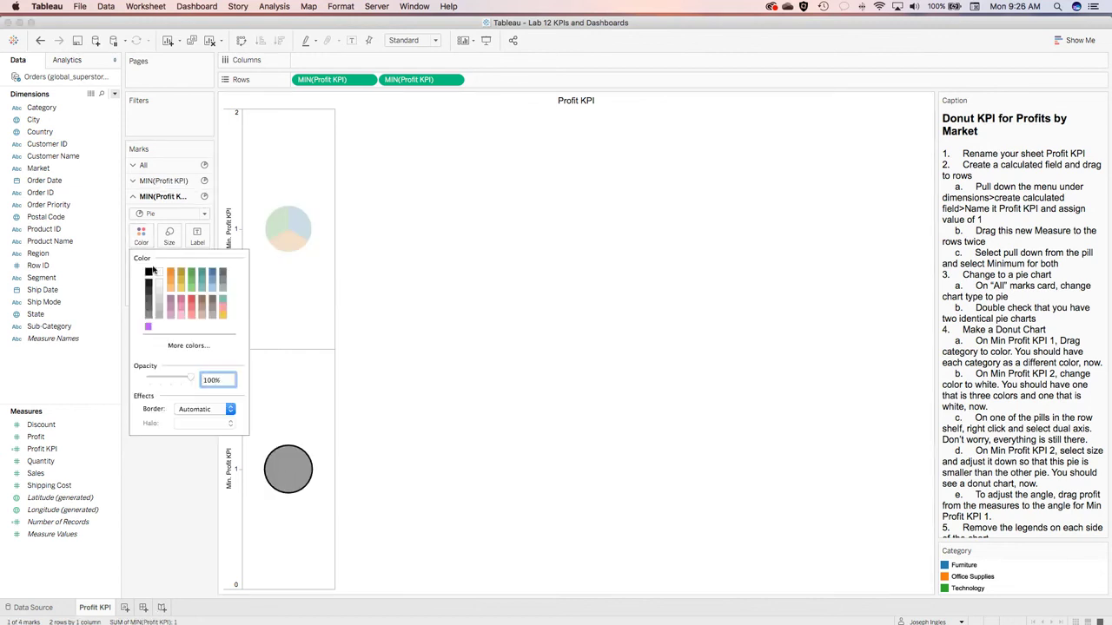
left_click(159, 272)
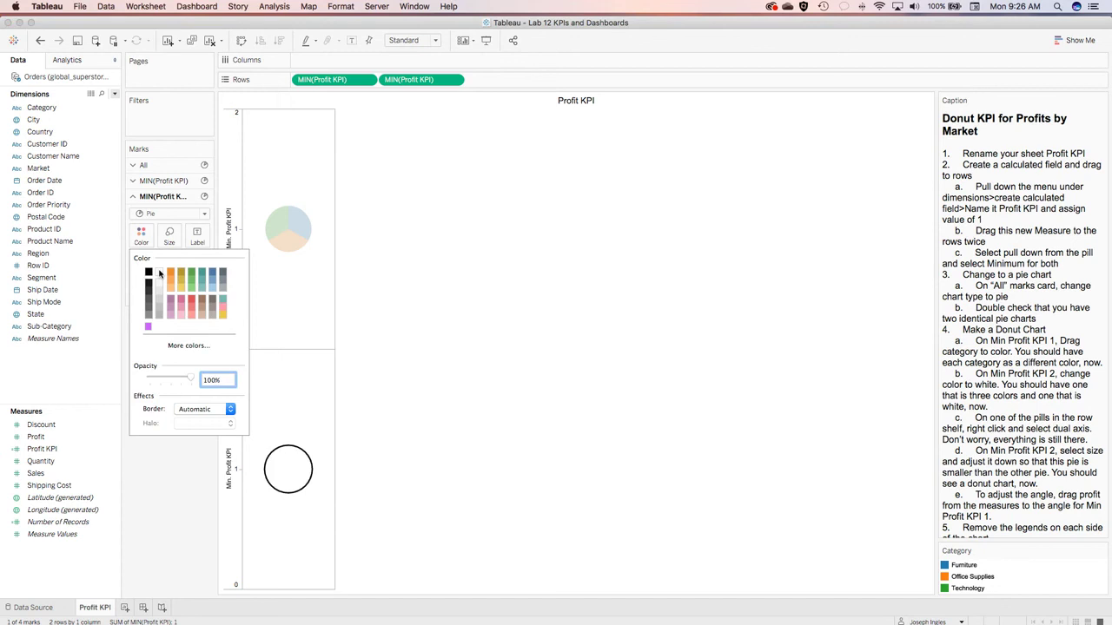
left_click(243, 513)
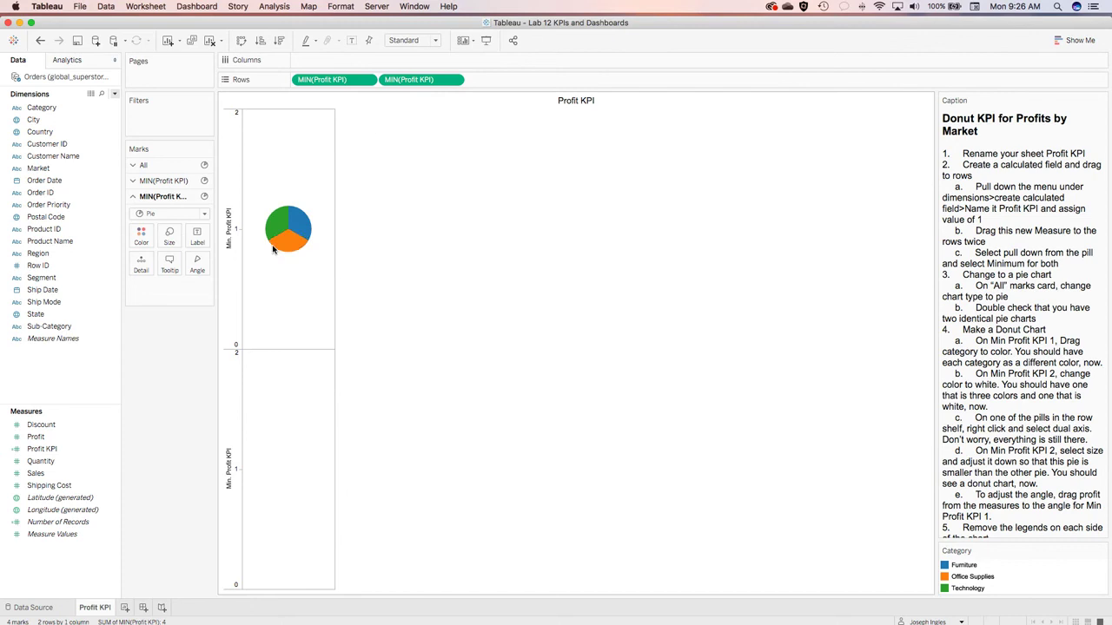
- Try to combine the two Minimum Profit KPI measures from the second one using Dual Axis
left_click(454, 80)
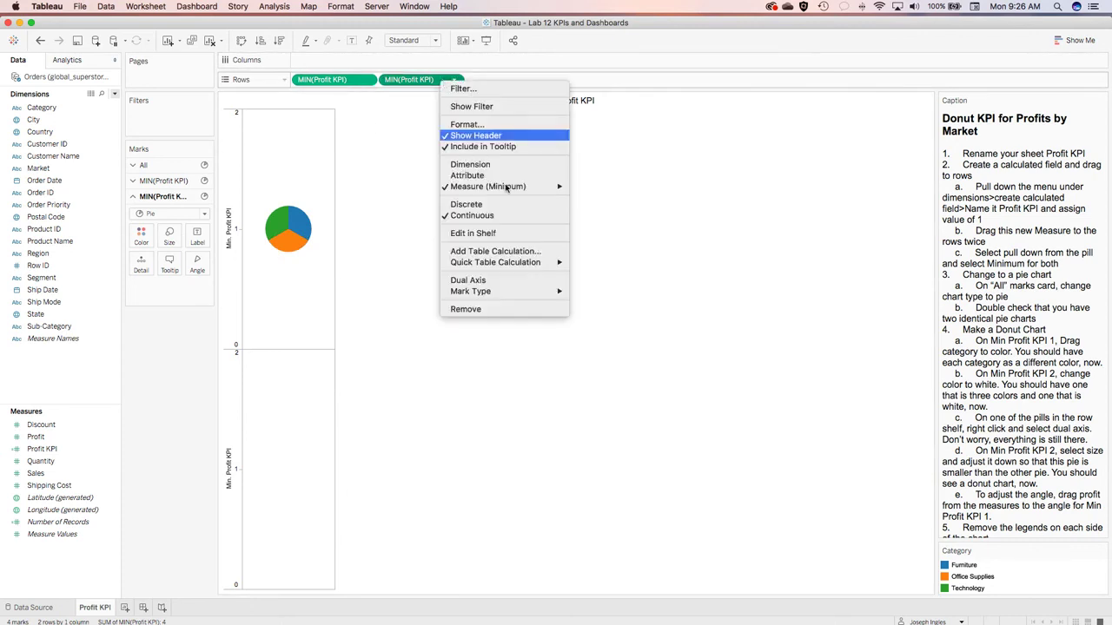
left_click(519, 281)
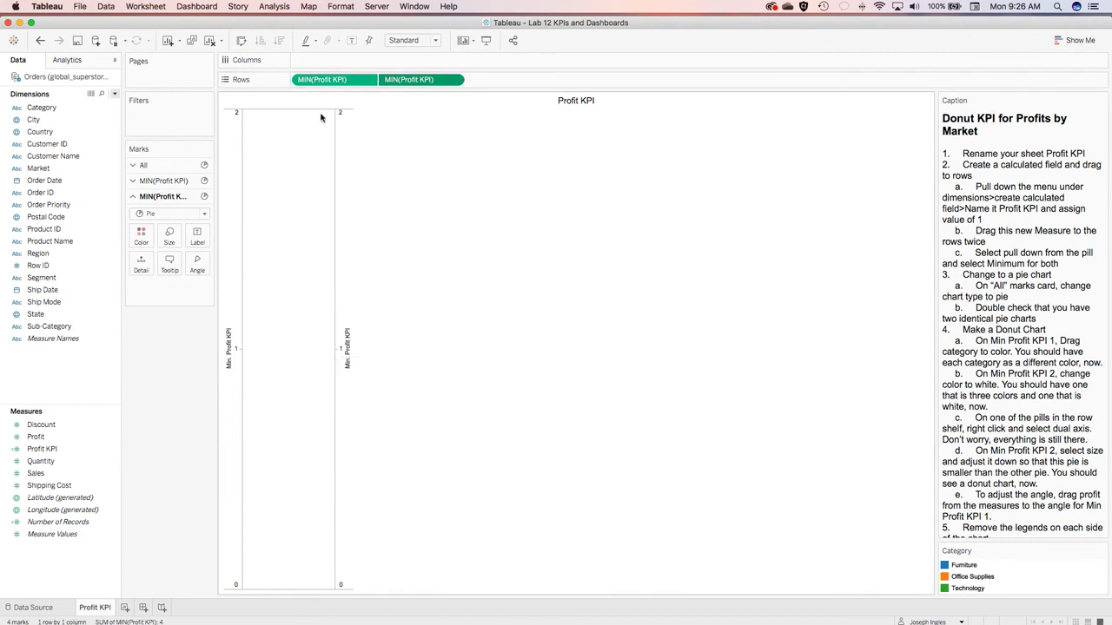
left_click(365, 80)
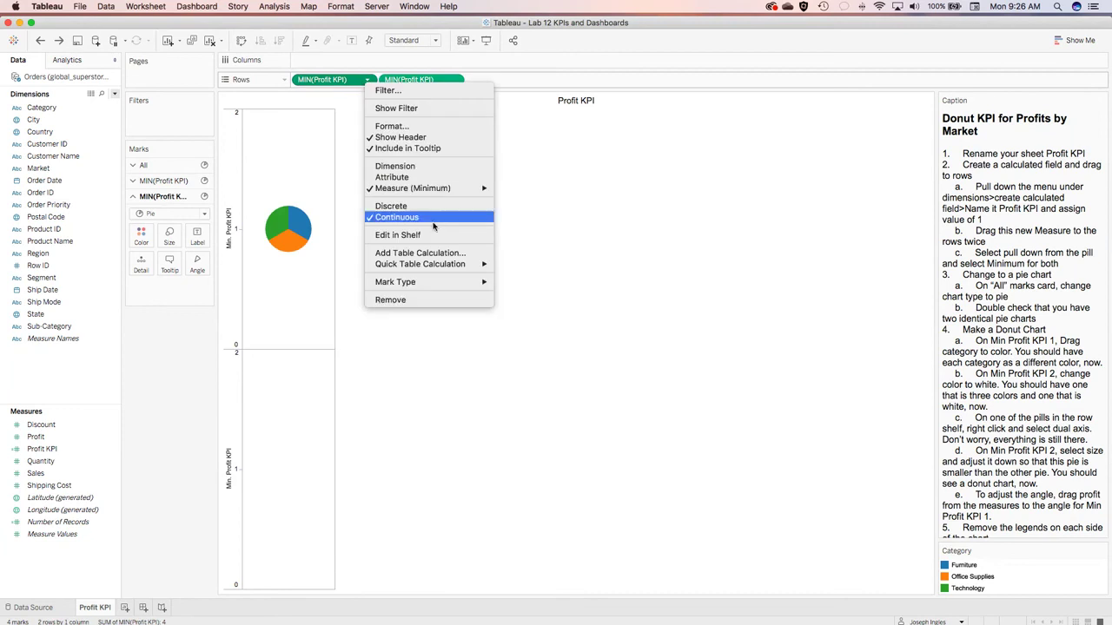
left_click(563, 248)
left_click(368, 80)
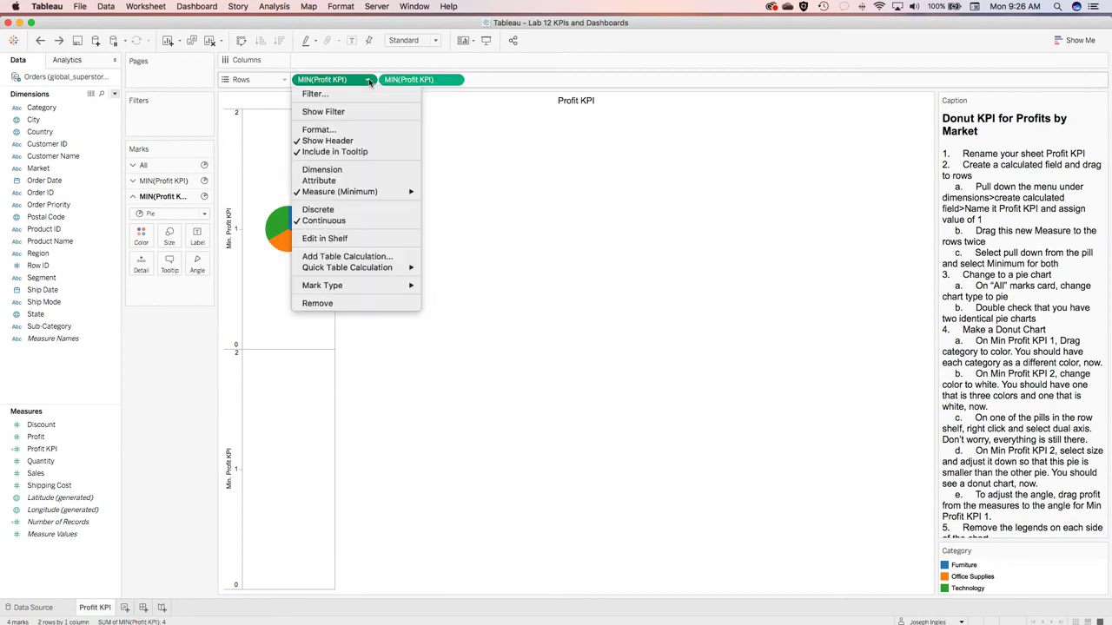
left_click(426, 221)
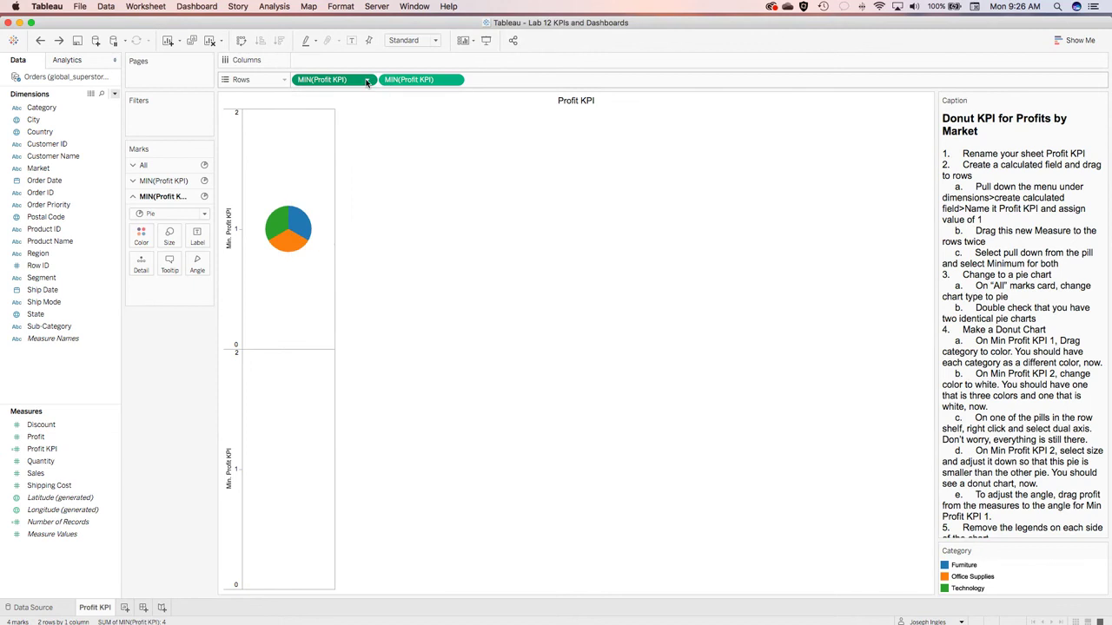
left_click(366, 80)
left_click(351, 209)
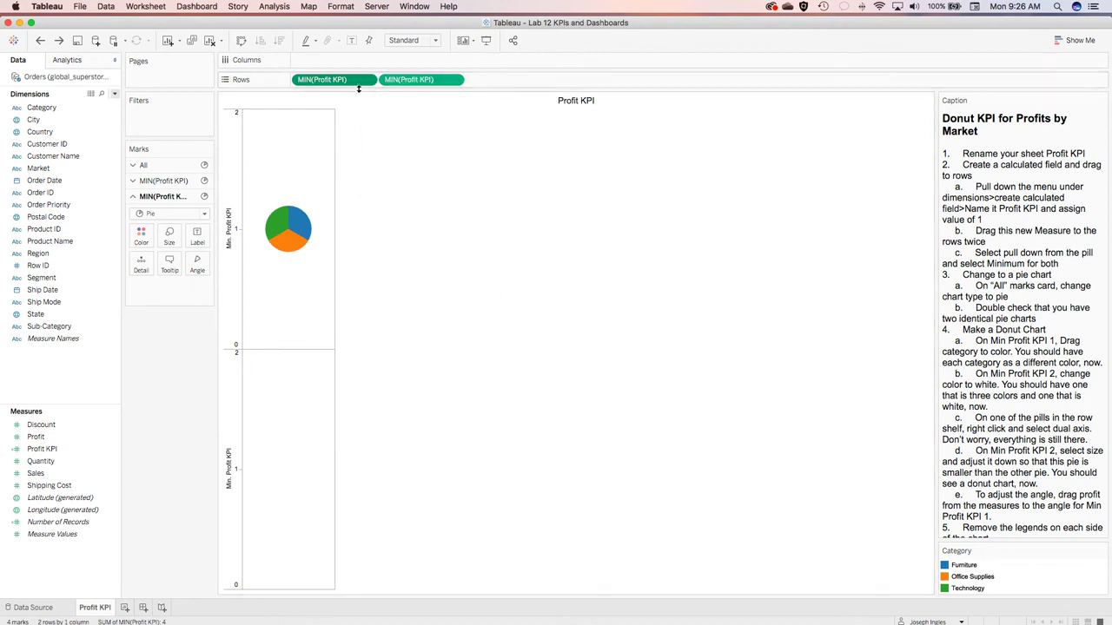
left_click(357, 81)
left_click(431, 83)
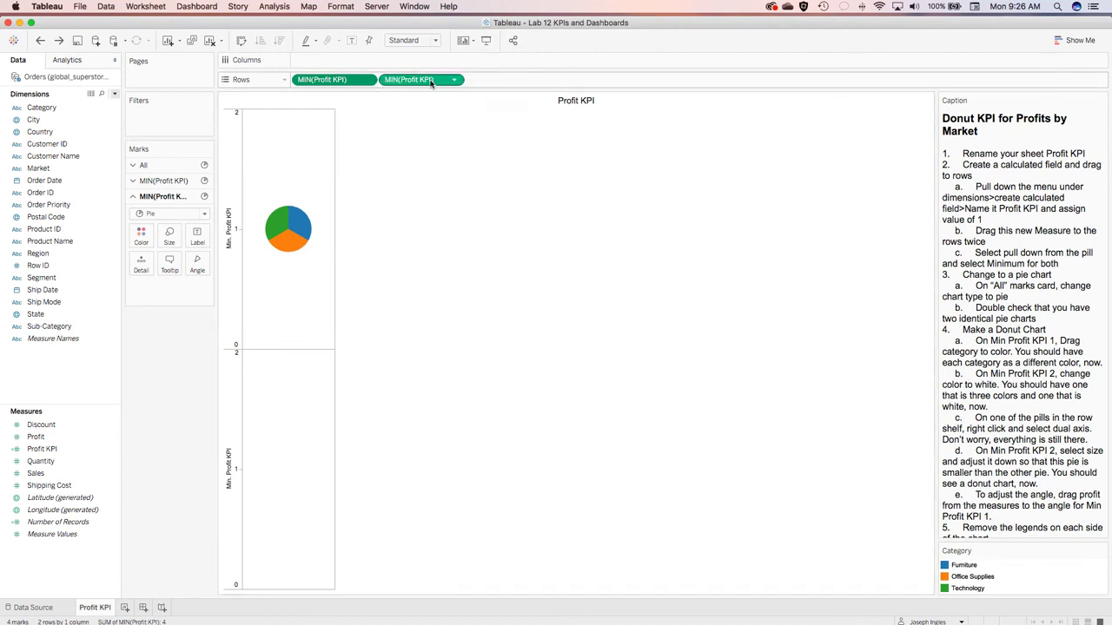
- Set the second Minimum Profit KPI measure on Rows to Dual Axis so both pies overlap
left_click(440, 81)
left_click(445, 278)
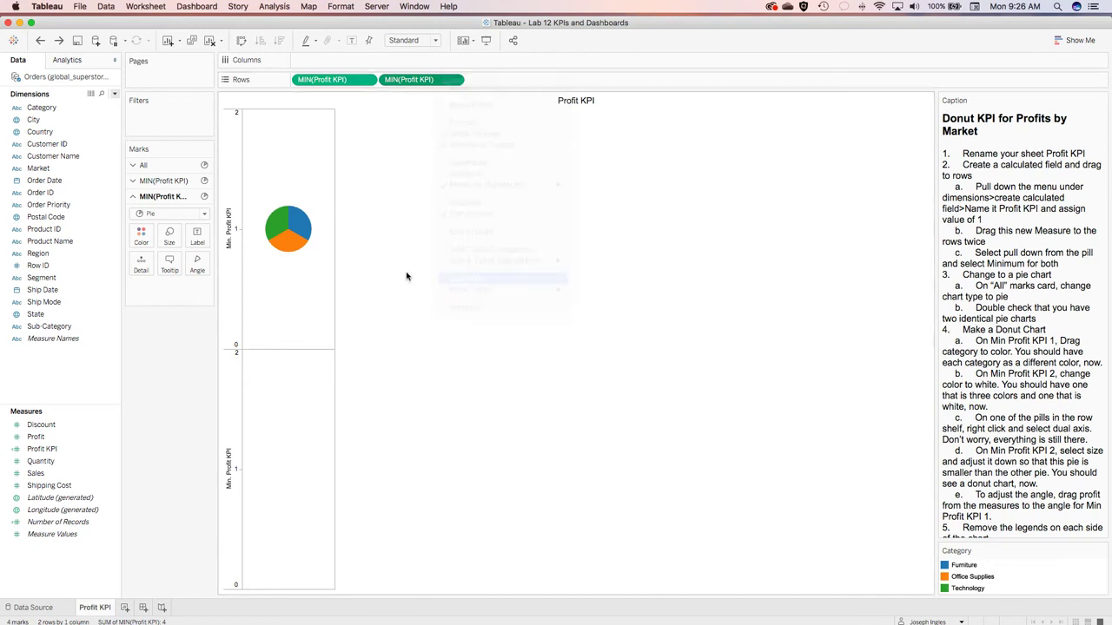
left_click(298, 341)
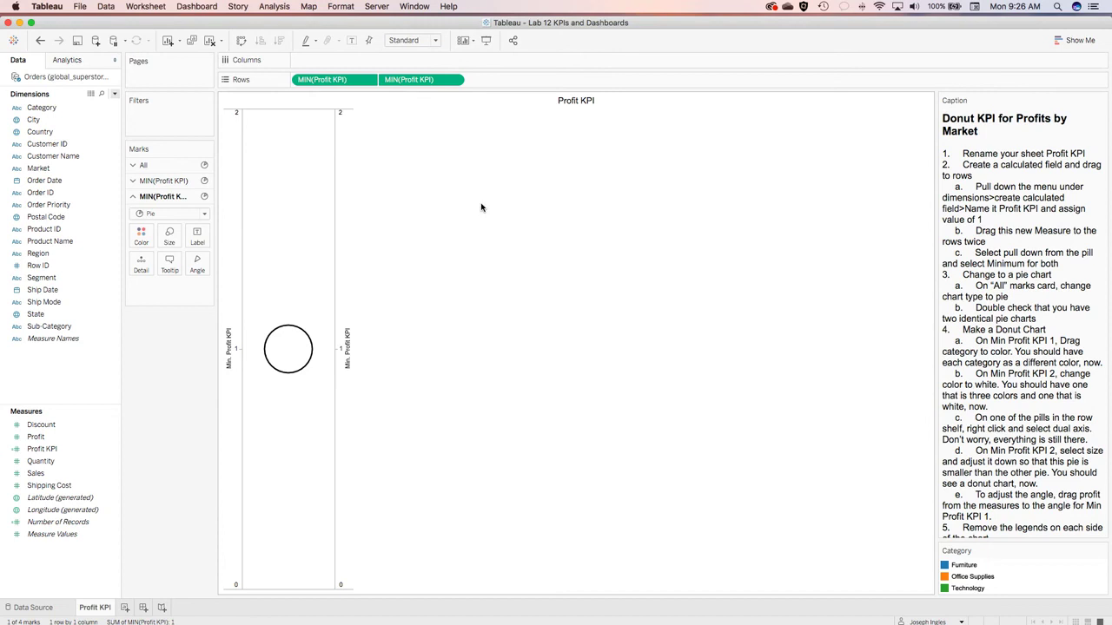
- Hide the header of the secondary Min. Profit KPI axis
left_click(344, 348)
right_click(345, 347)
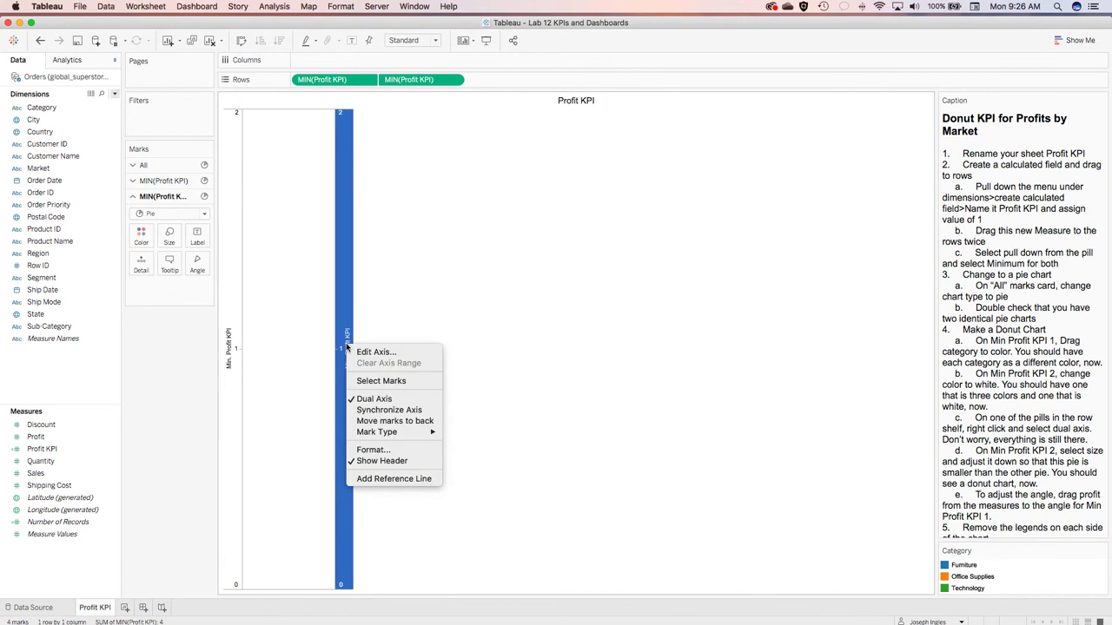
left_click(393, 465)
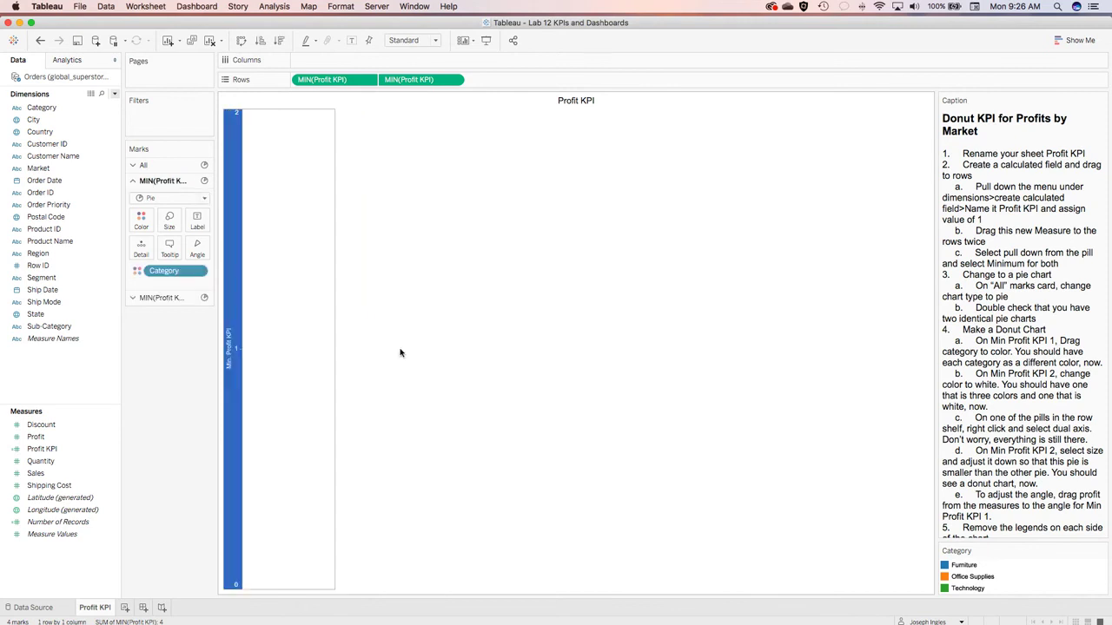
- Hide the header of the remaining Min. Profit KPI axis
right_click(235, 353)
left_click(279, 461)
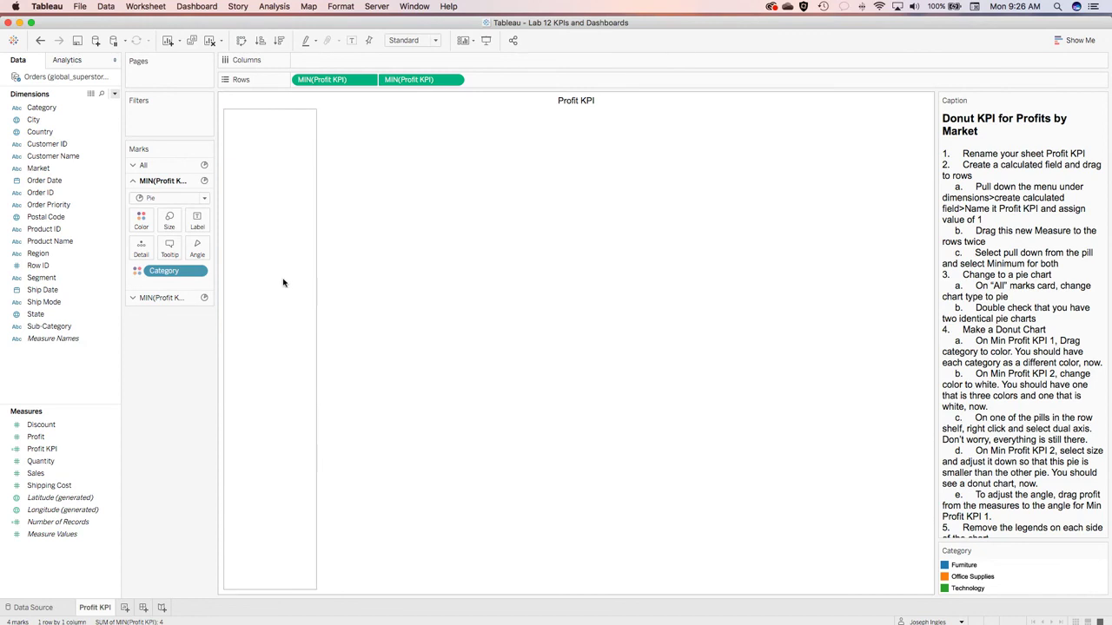
- Shrink the white second Minimum Profit KPI pie so the colored first pie forms a donut ring around it
mouse_move(266, 345)
left_click(266, 345)
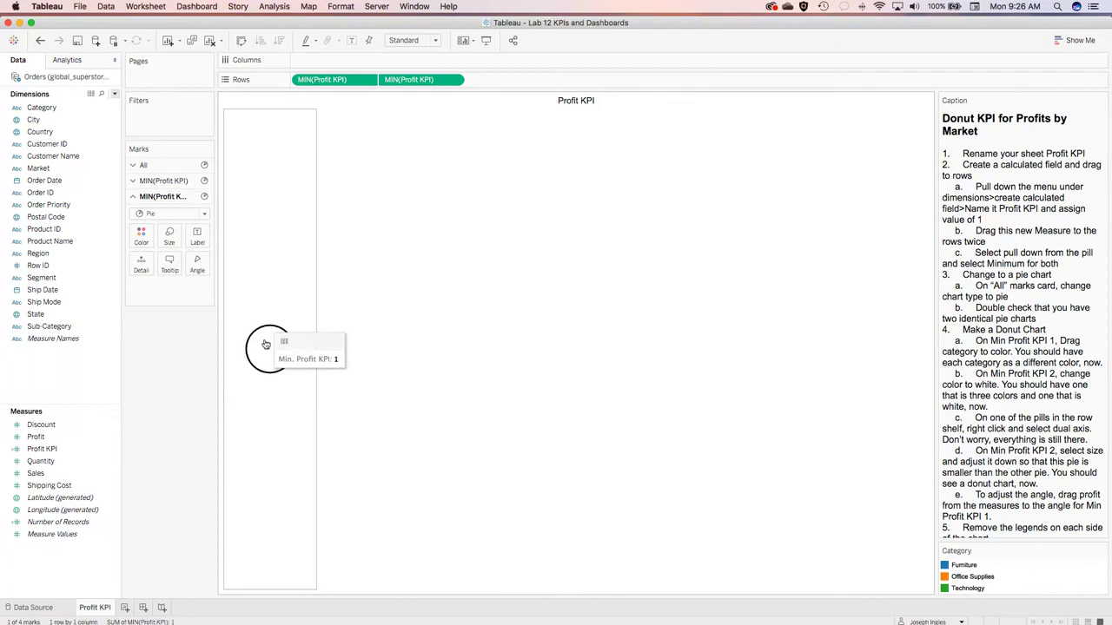
left_click(169, 238)
left_click_drag(192, 265, 188, 265)
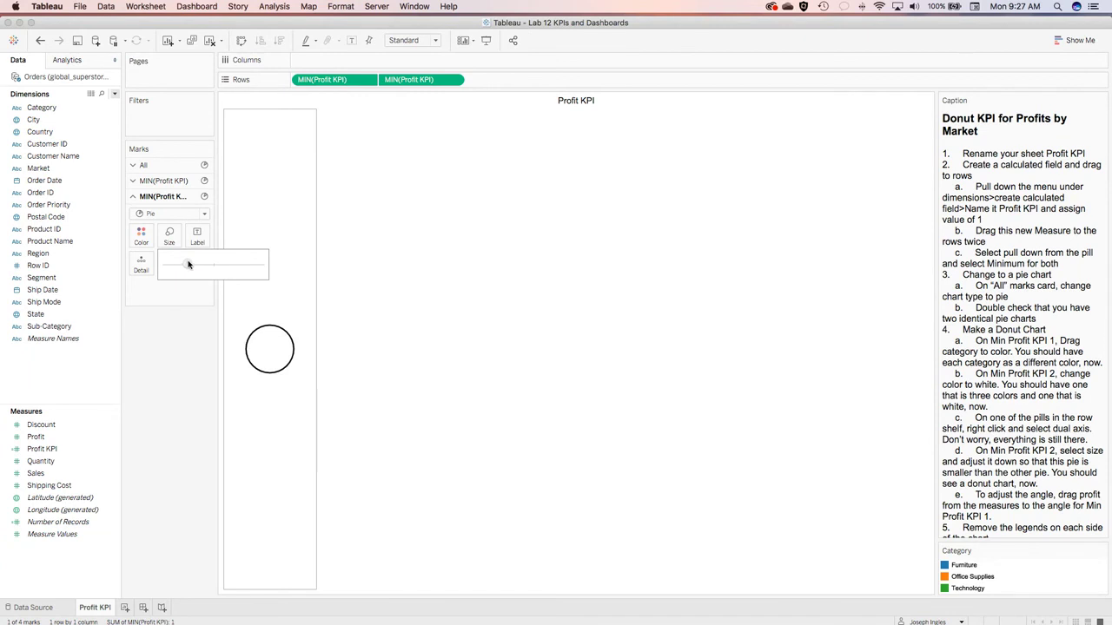
left_click_drag(188, 265, 186, 265)
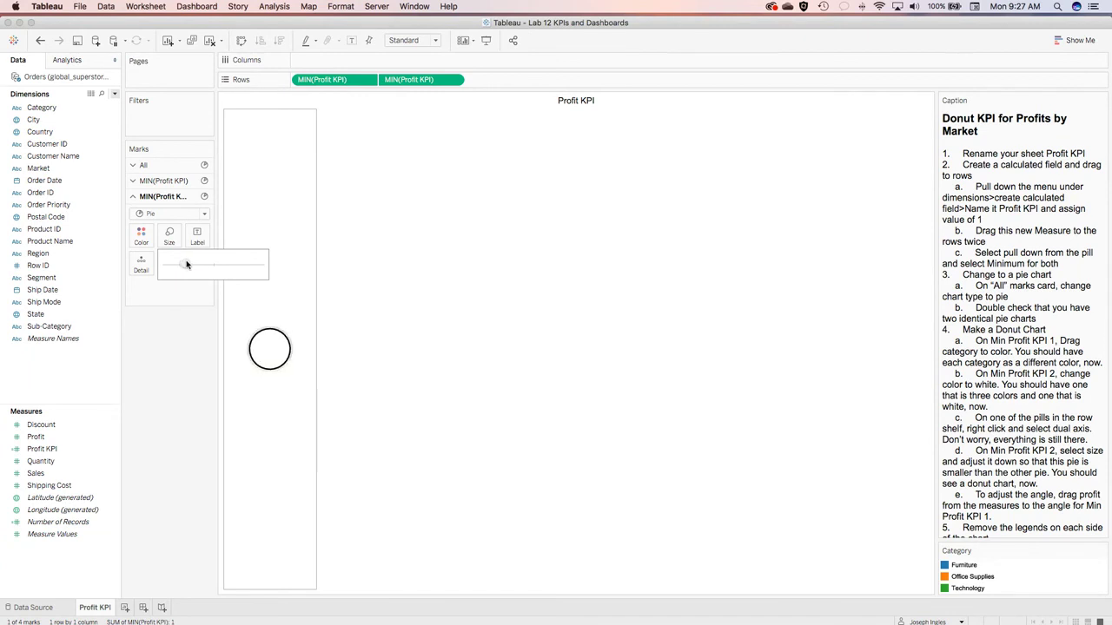
left_click(187, 392)
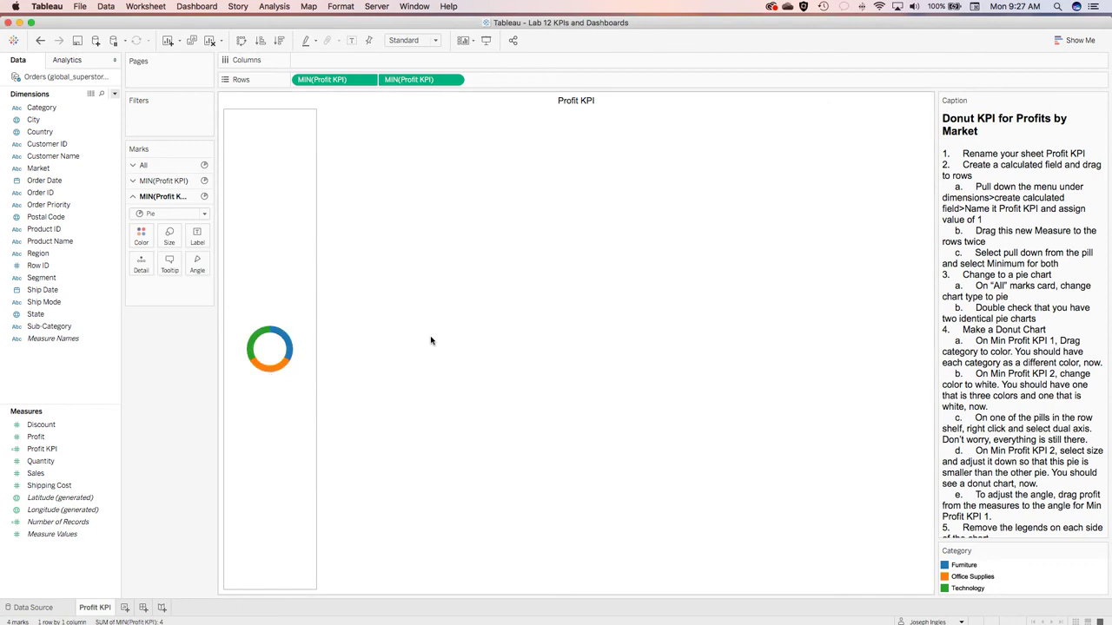
- Assign Profit to the angle of the first Minimum Profit KPI pie so the Category slices are sized by profit
scroll(1005, 376, "down", 3)
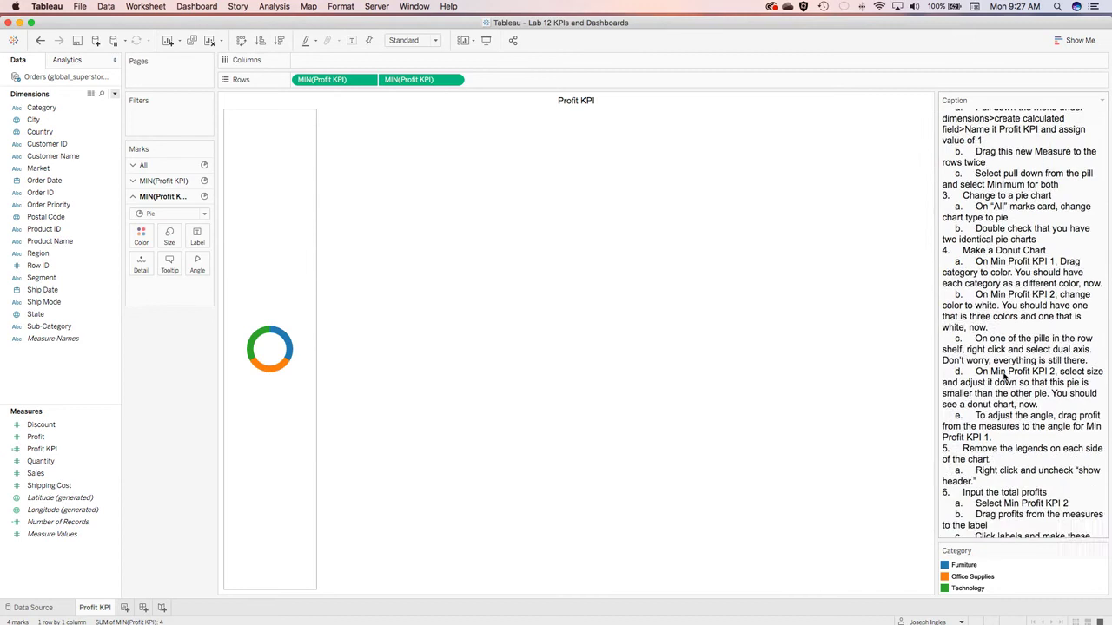
scroll(1005, 376, "down", 5)
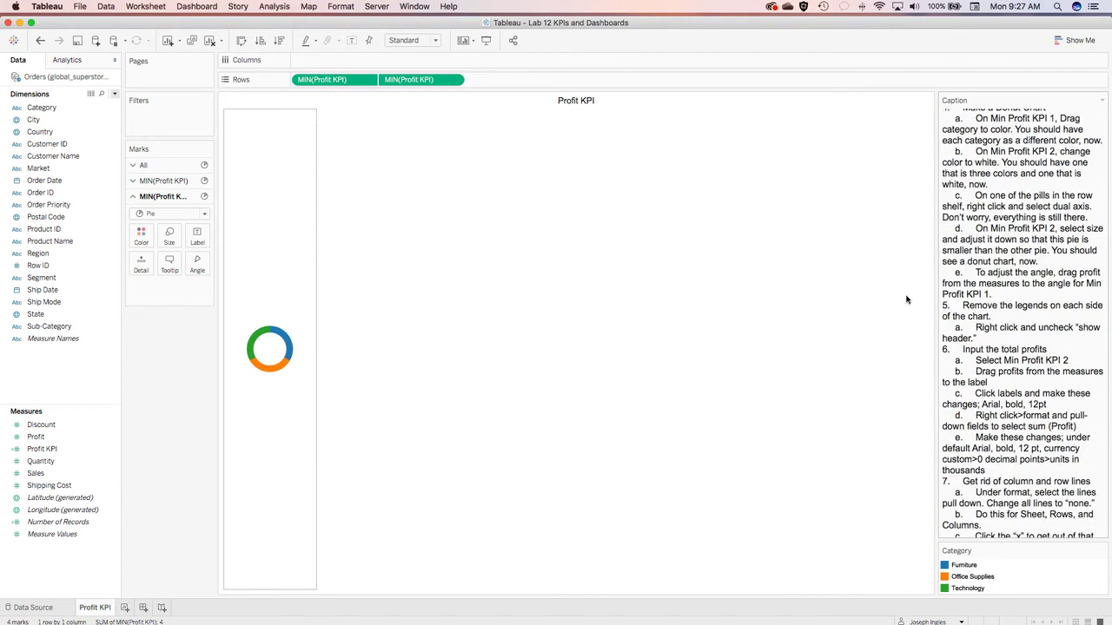
left_click(152, 183)
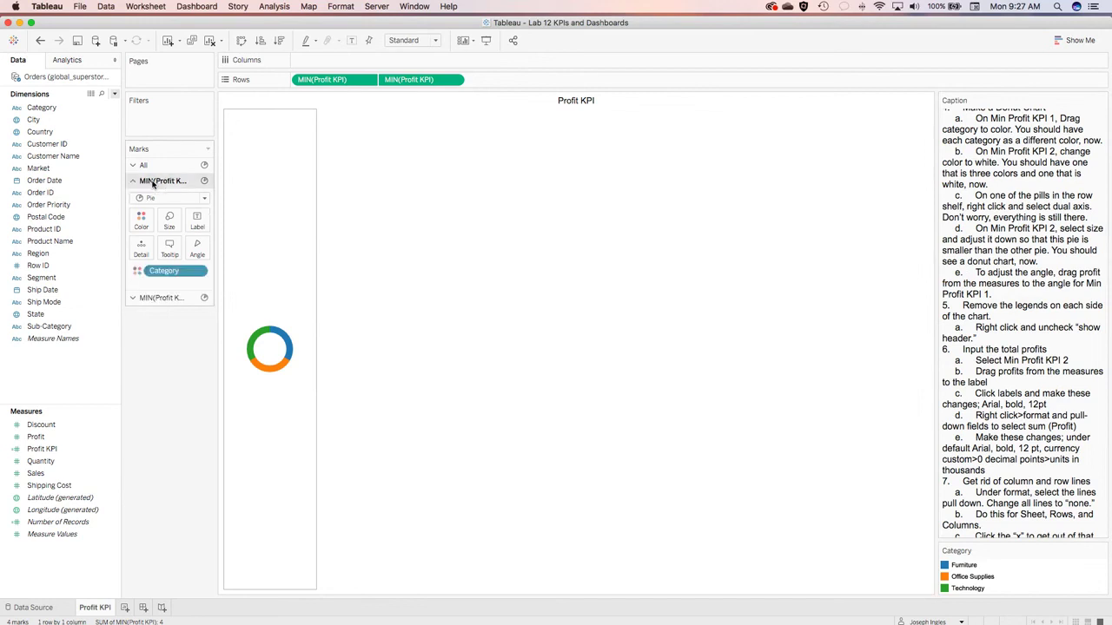
left_click_drag(39, 438, 197, 252)
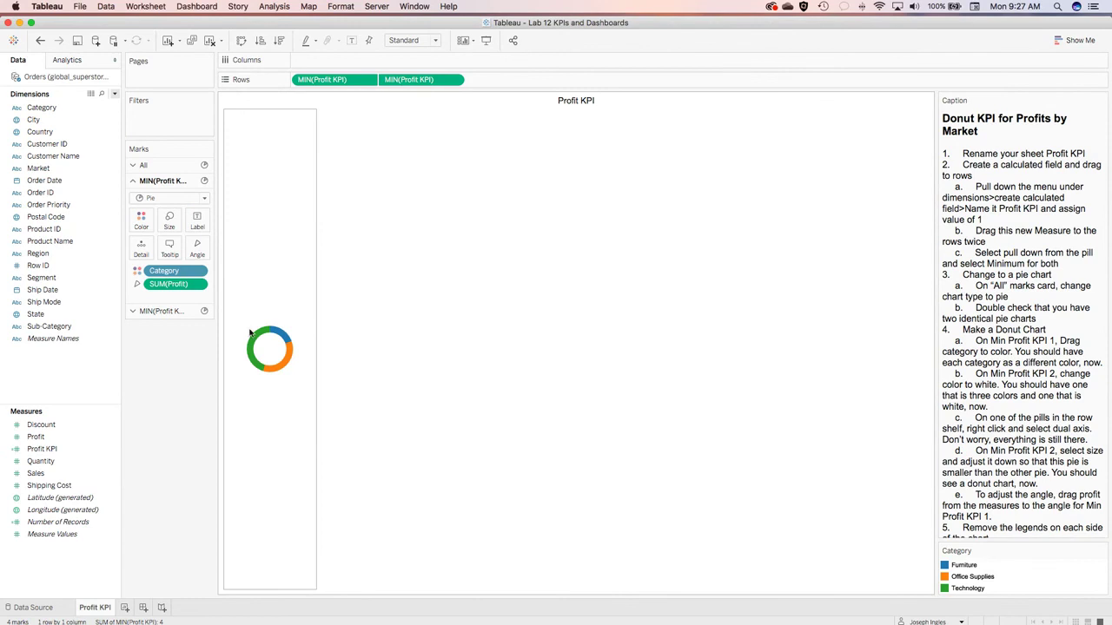
mouse_move(254, 368)
mouse_move(285, 338)
- Add Profit to the second Minimum Profit KPI pie as its size
scroll(999, 404, "down", 3)
scroll(998, 404, "down", 2)
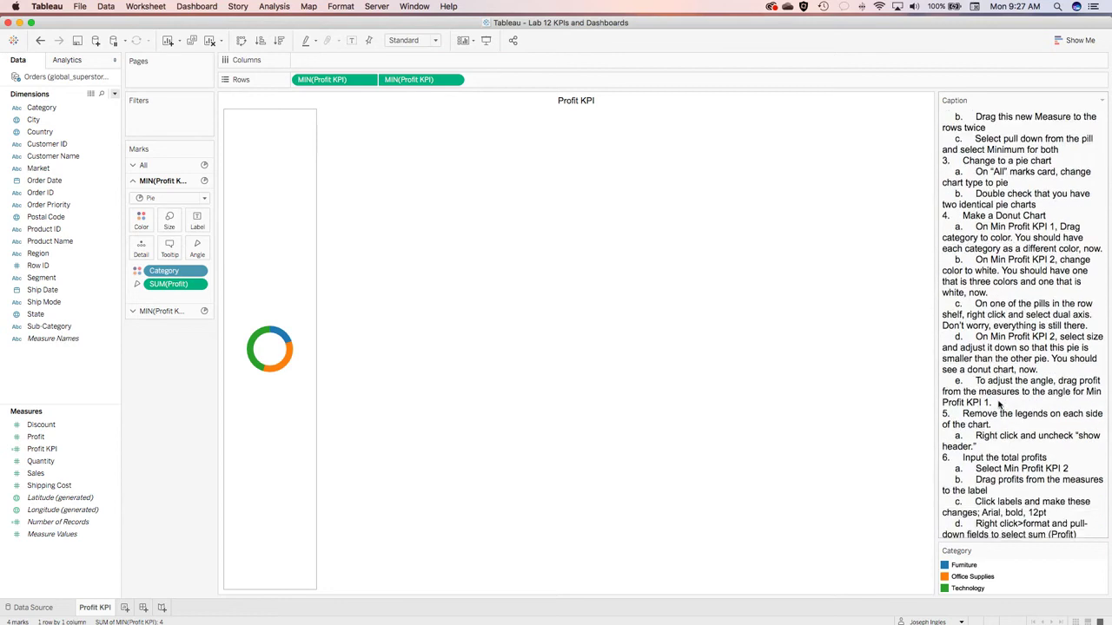
scroll(992, 376, "down", 3)
scroll(991, 378, "down", 2)
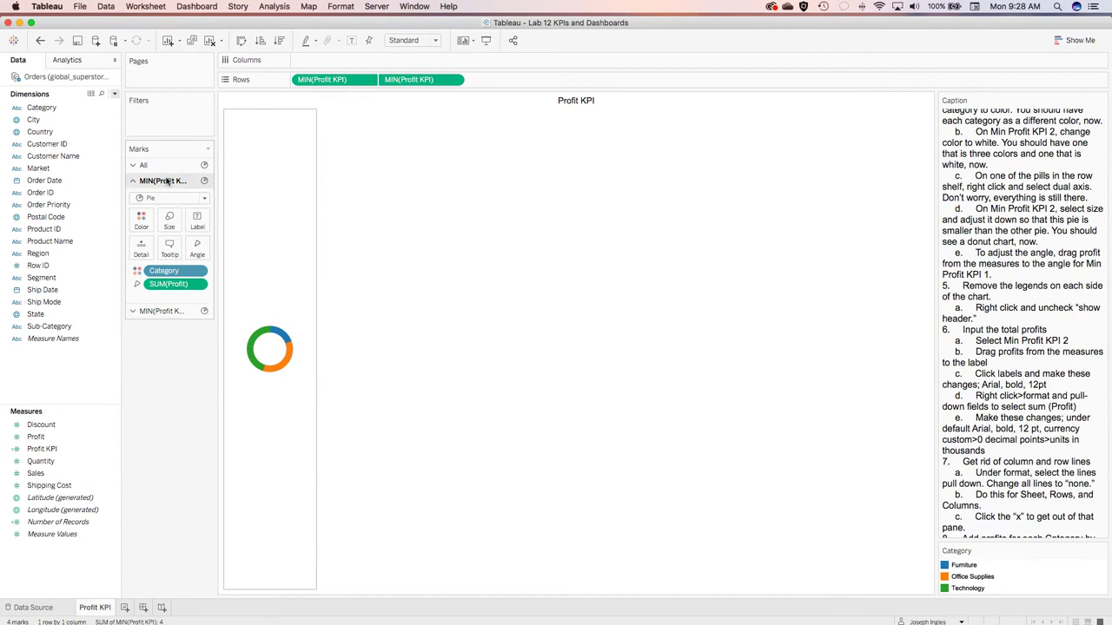
left_click(162, 312)
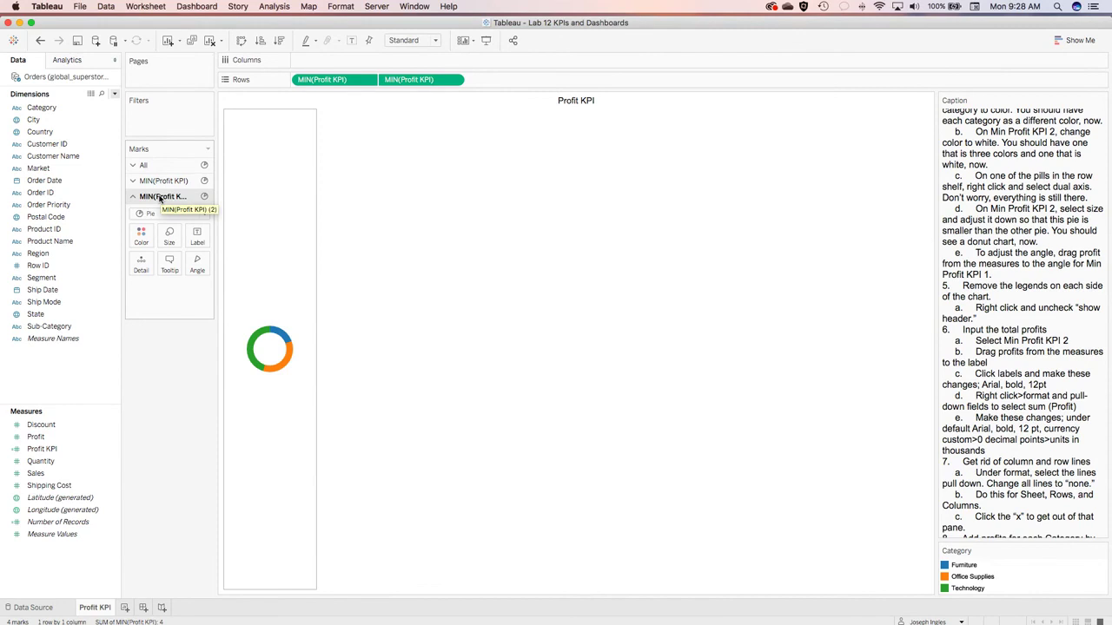
left_click_drag(35, 439, 266, 351)
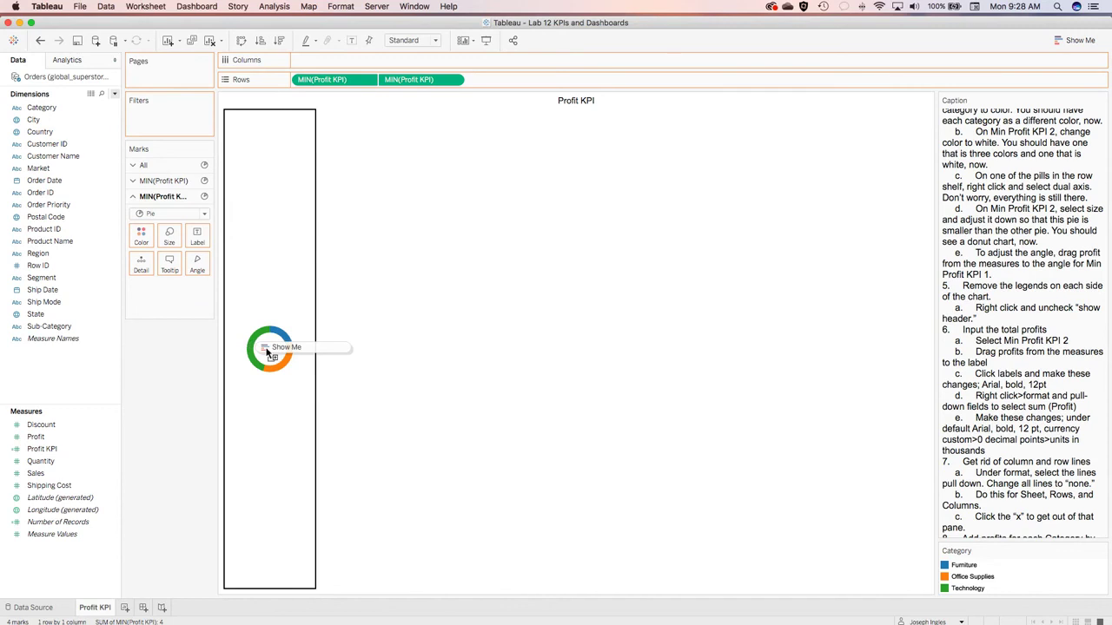
left_click_drag(267, 352, 267, 351)
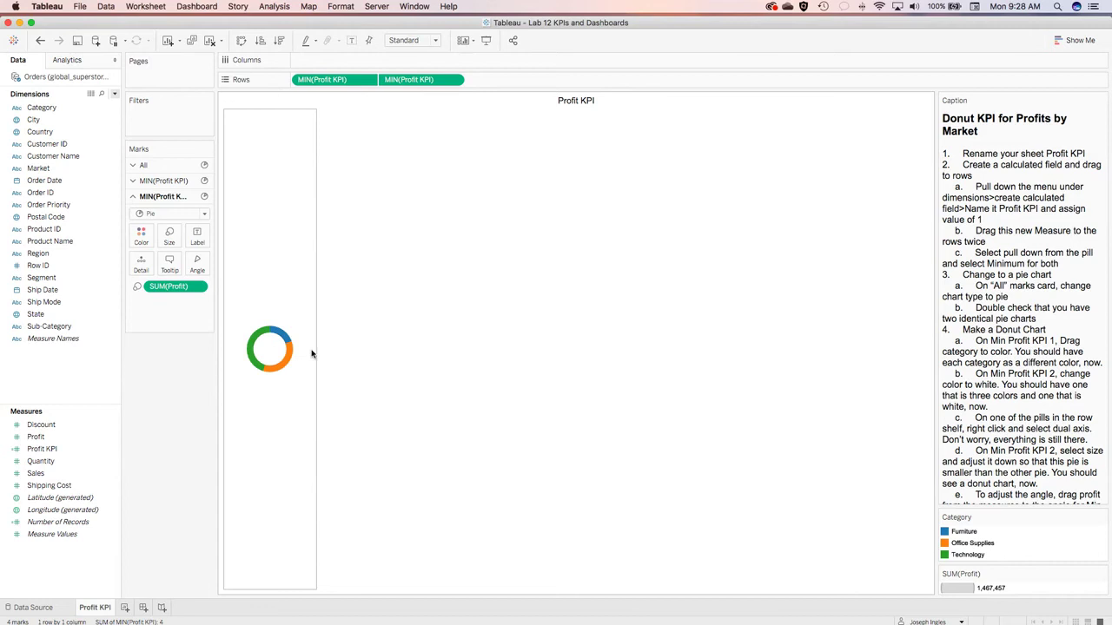
- Move the Category legend beneath the Marks card
left_click_drag(983, 518, 182, 351)
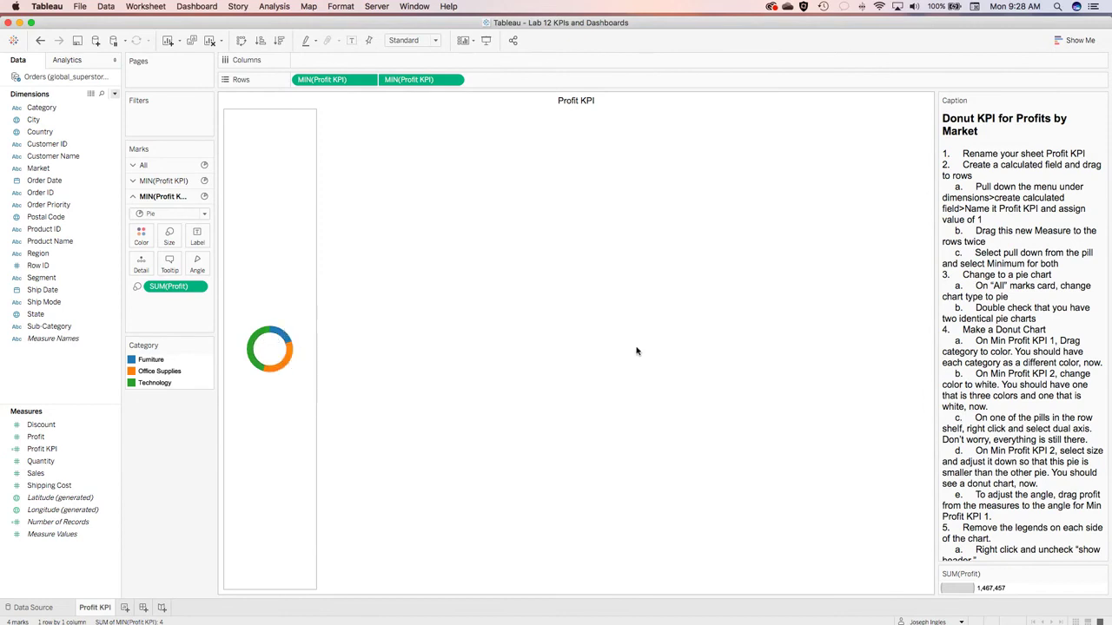
- Add Profit as the label of the second Minimum Profit KPI pie to show total profit in the donut's center
scroll(990, 339, "down", 10)
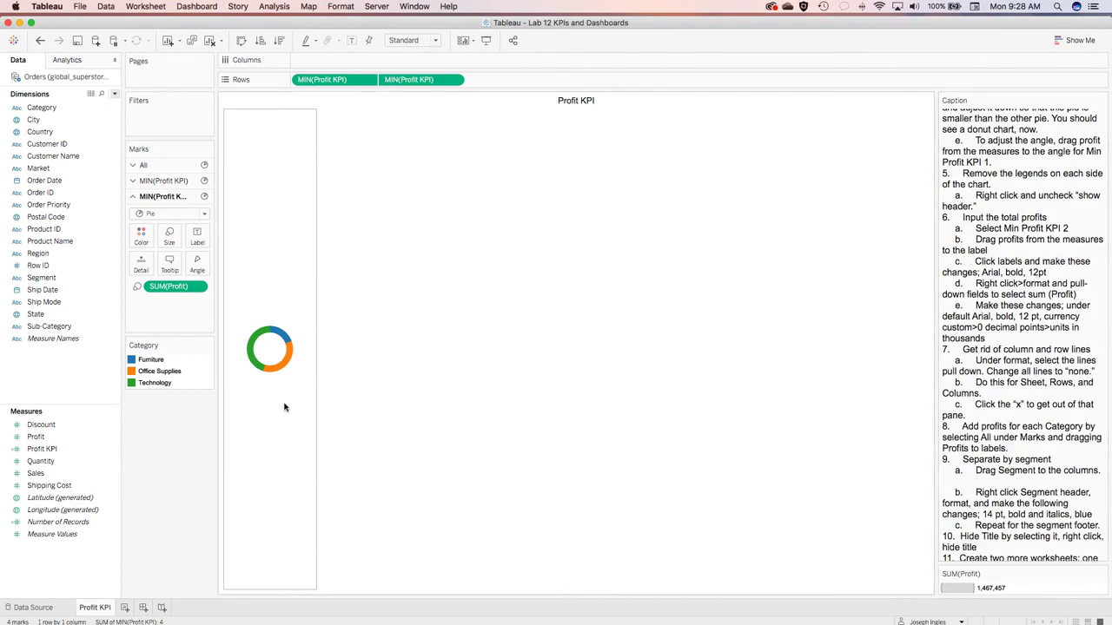
left_click(29, 438)
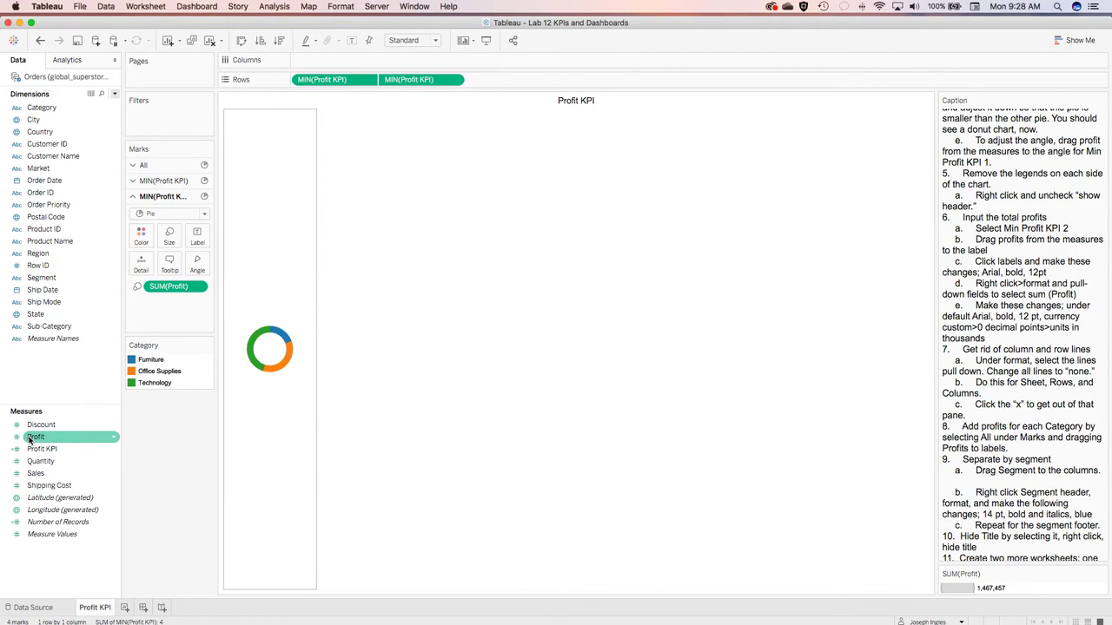
left_click(28, 438)
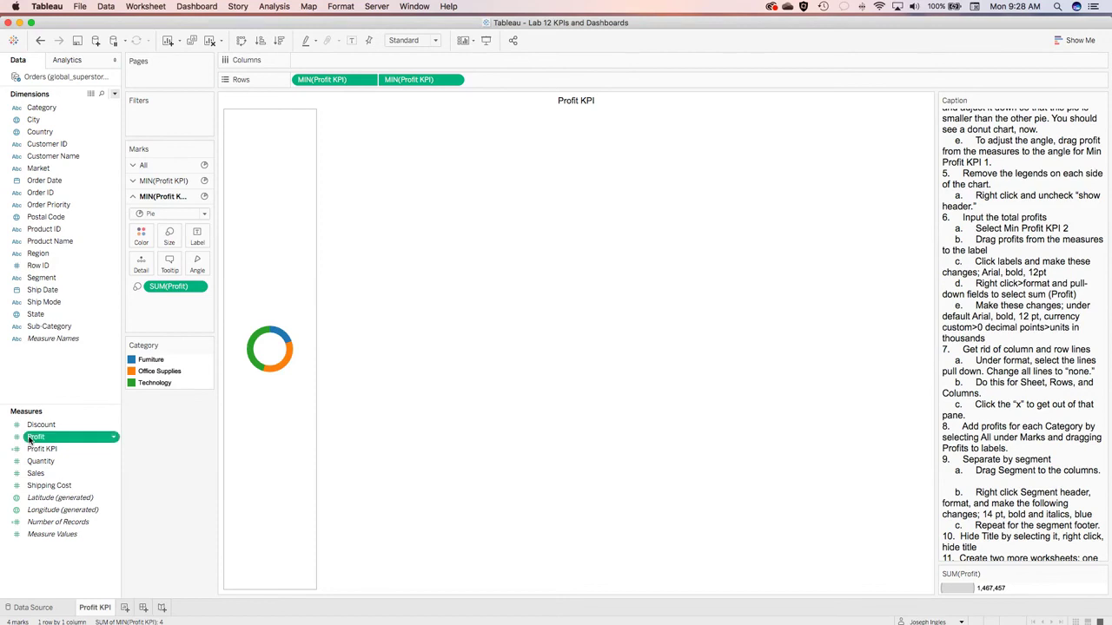
left_click_drag(29, 437, 191, 239)
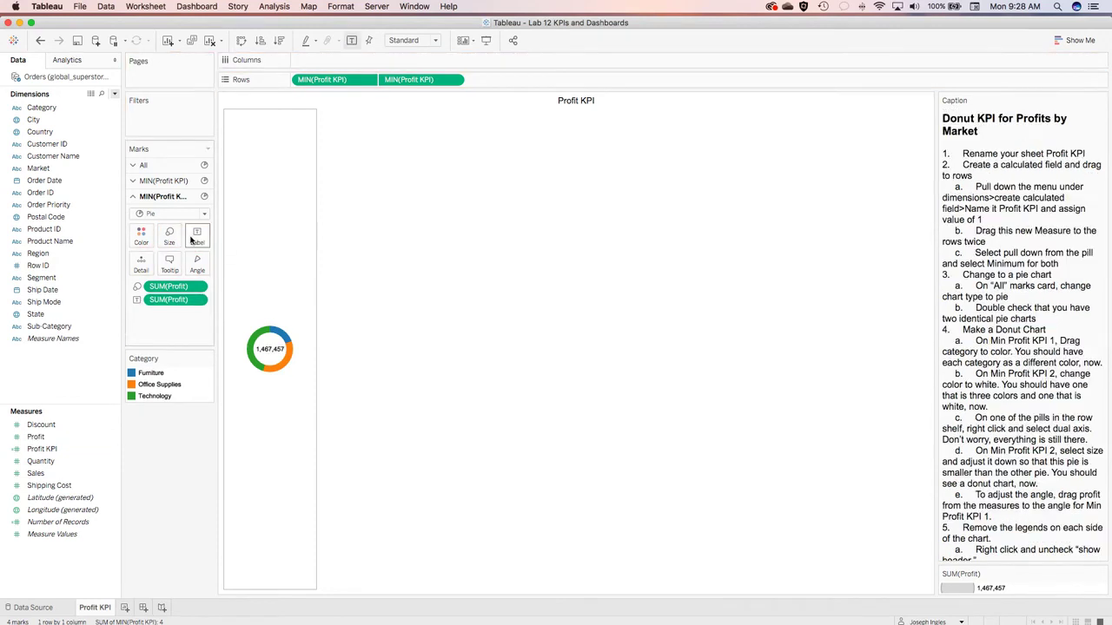
- Enlarge the colored first Minimum Profit KPI pie slightly to thicken the donut ring
left_click(276, 365)
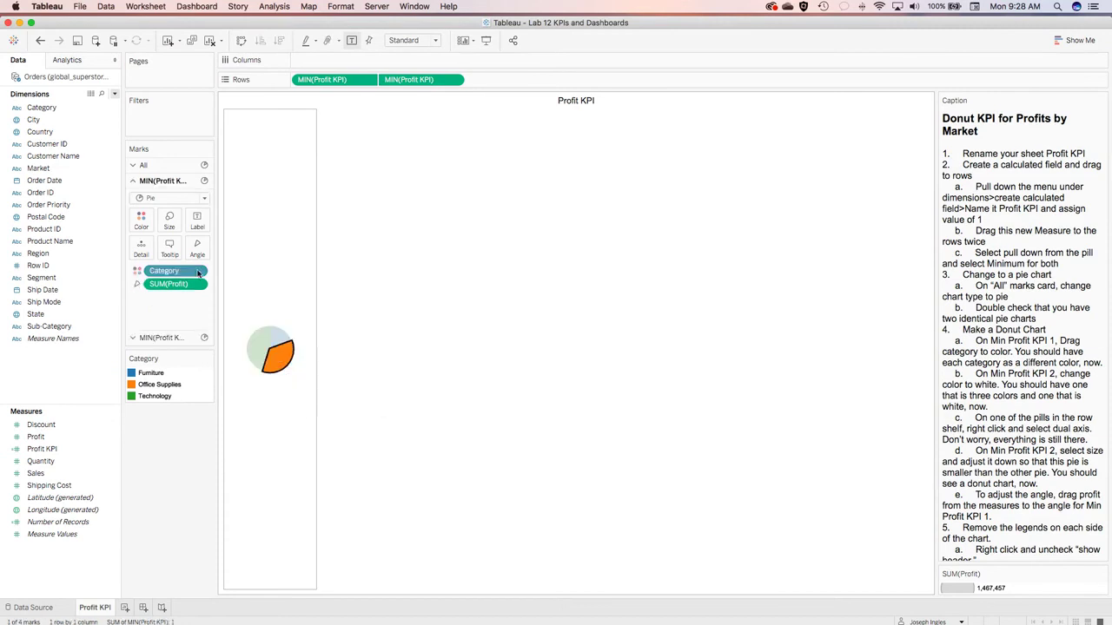
left_click(170, 219)
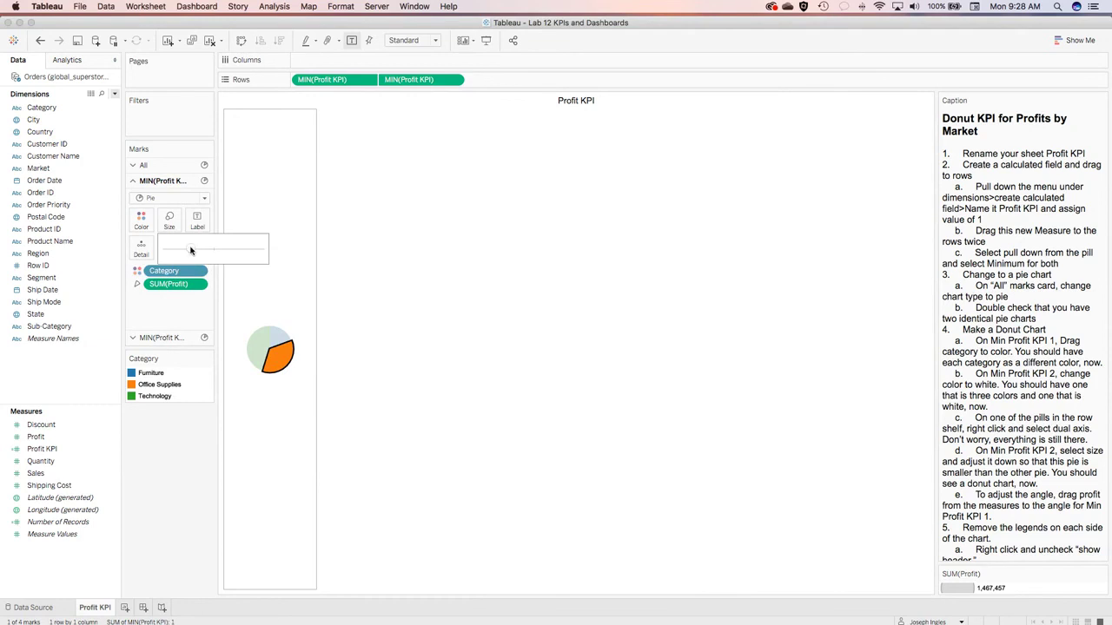
left_click_drag(192, 249, 196, 250)
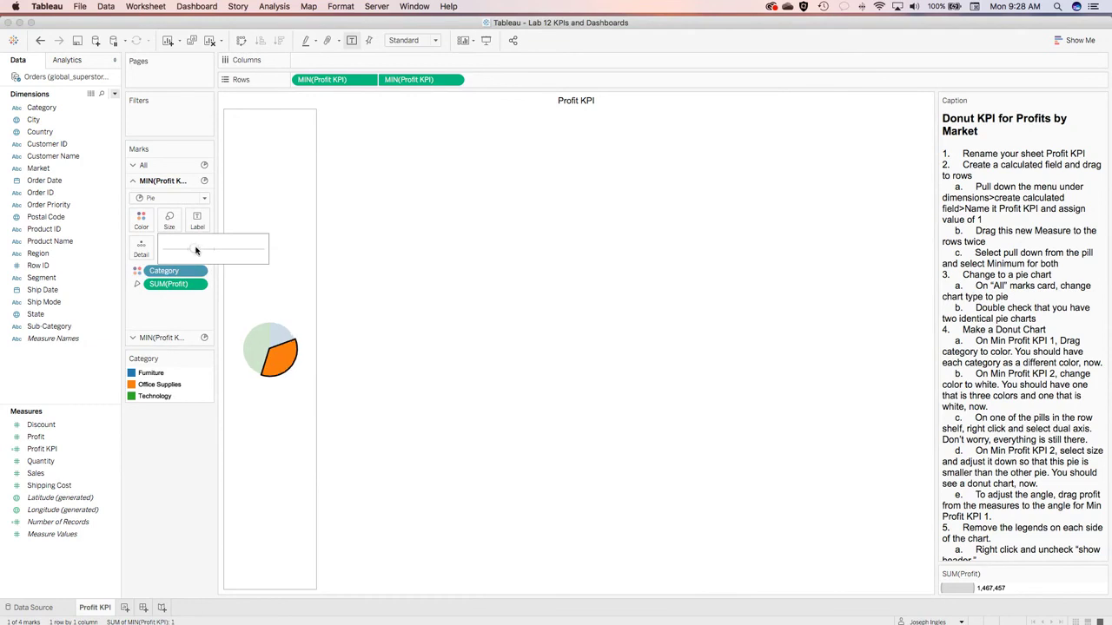
left_click(262, 403)
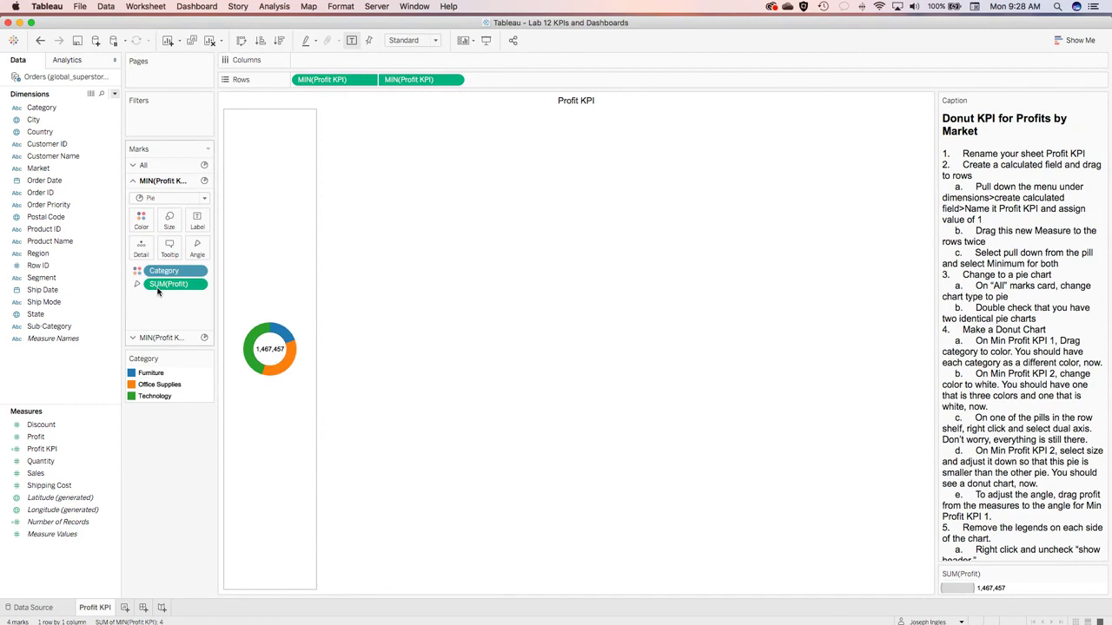
- Fine-tune the size of the white second Minimum Profit KPI pie in the donut's center
mouse_move(271, 357)
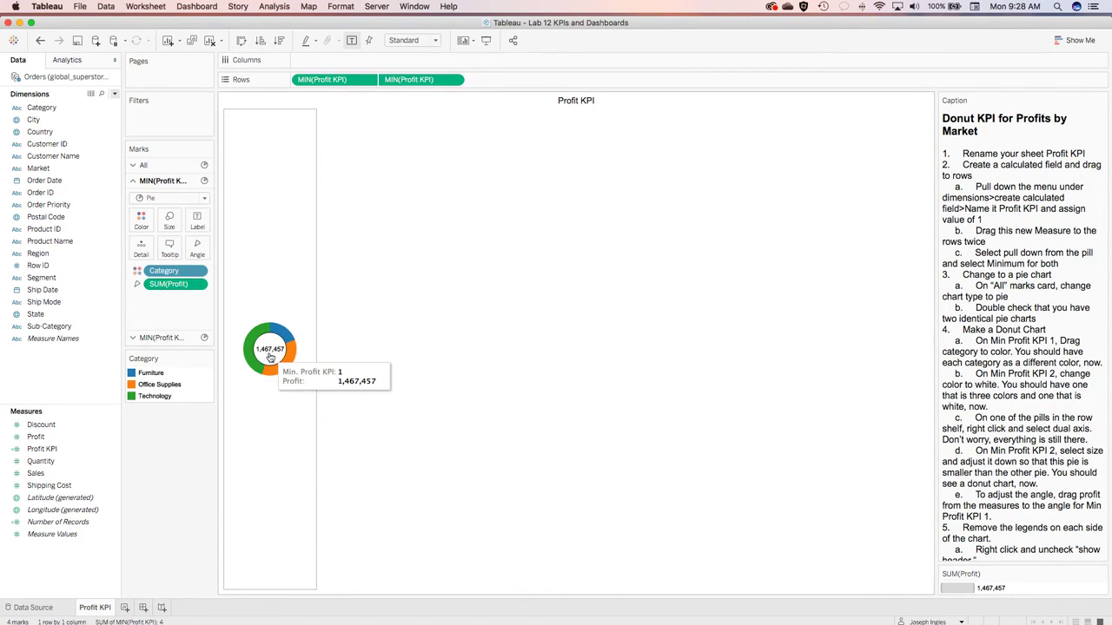
left_click(156, 338)
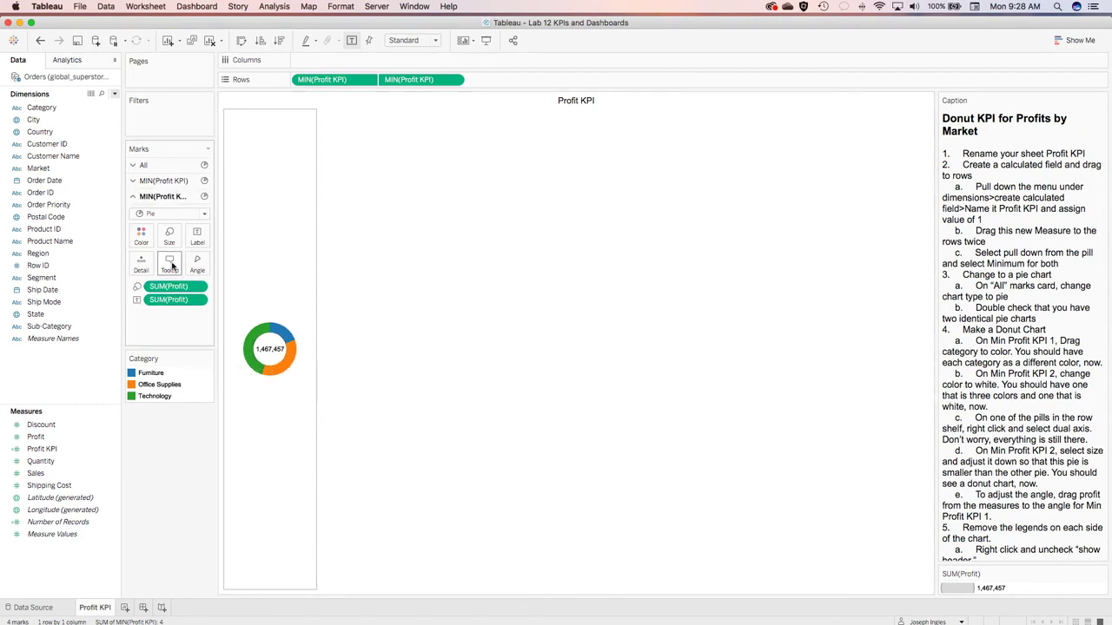
left_click(170, 235)
left_click_drag(185, 266, 185, 266)
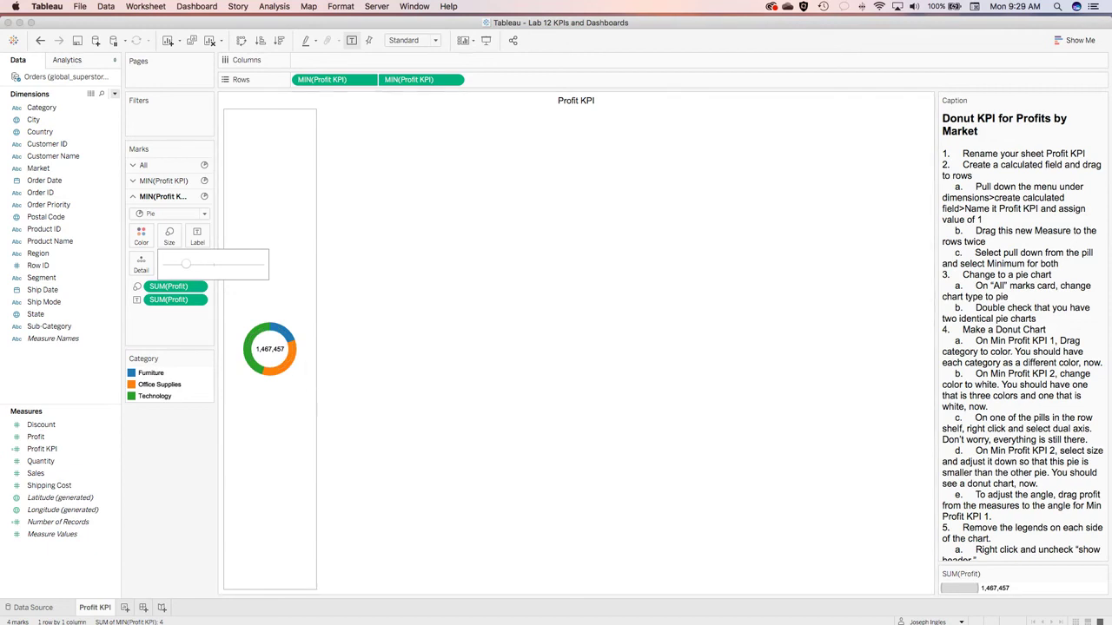
- Format the SUM(Profit) field of the donut's center label, setting the default pane font to Arial 12 pt
scroll(996, 362, "down", 3)
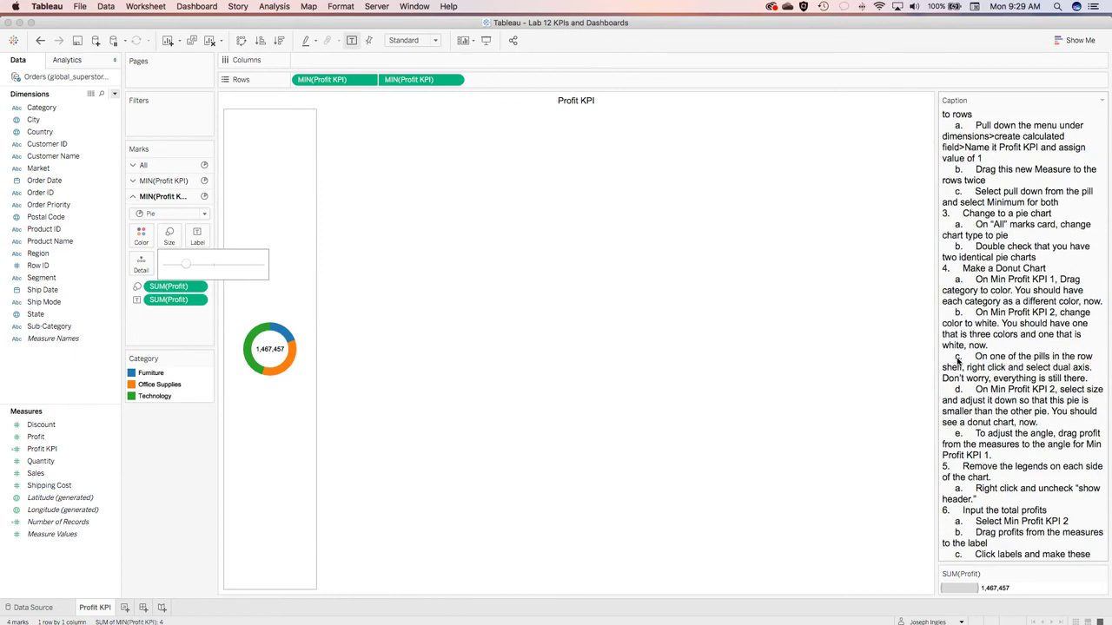
scroll(997, 356, "down", 10)
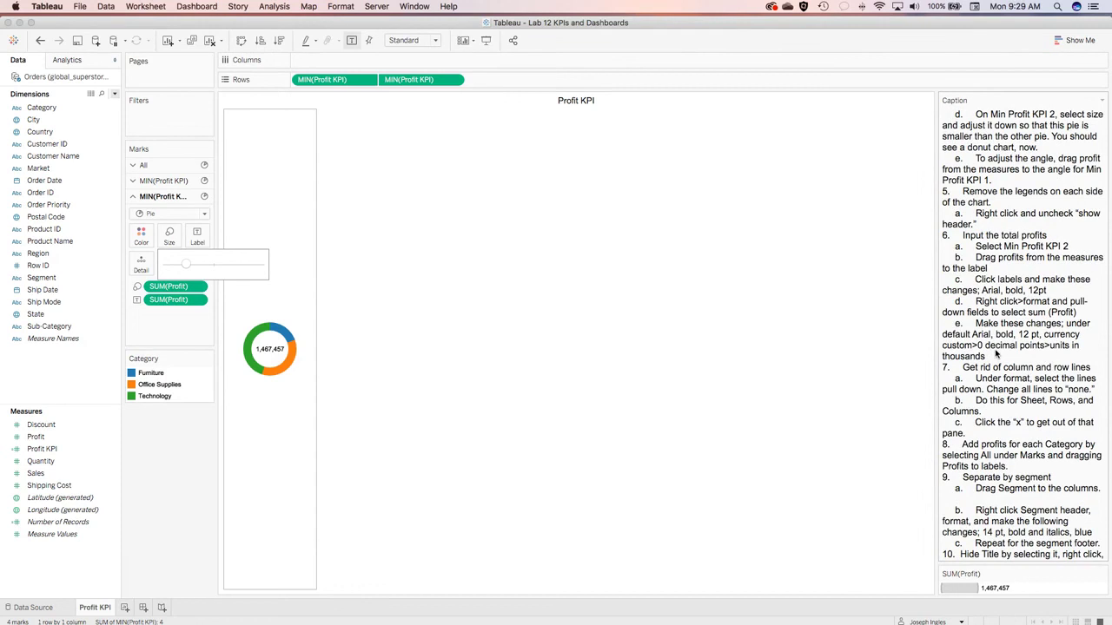
mouse_move(257, 352)
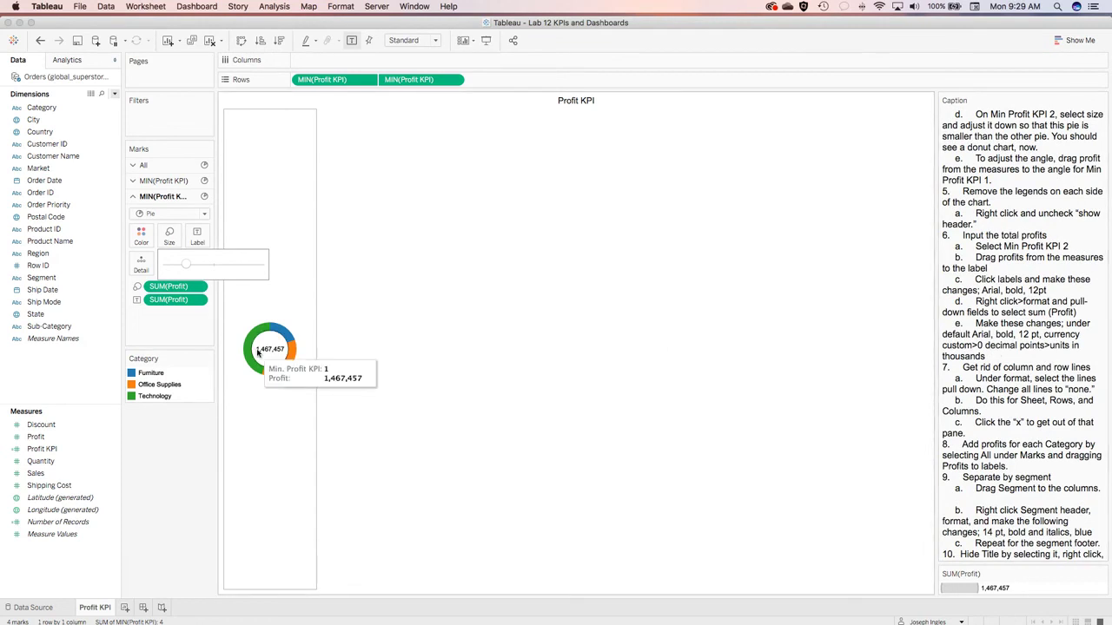
left_click(267, 350)
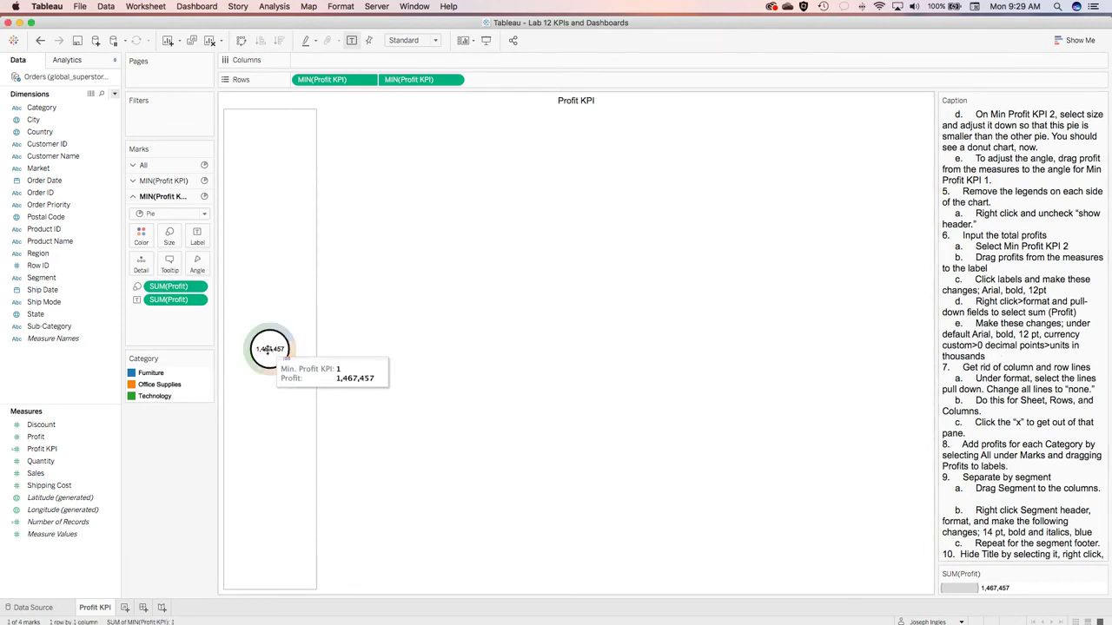
right_click(266, 349)
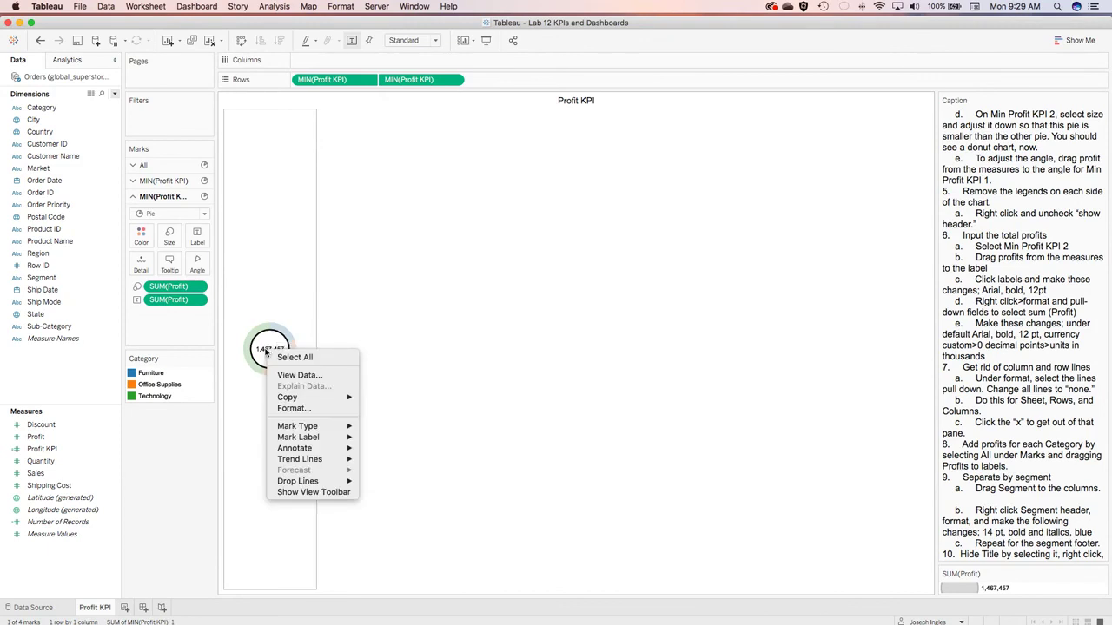
left_click(295, 410)
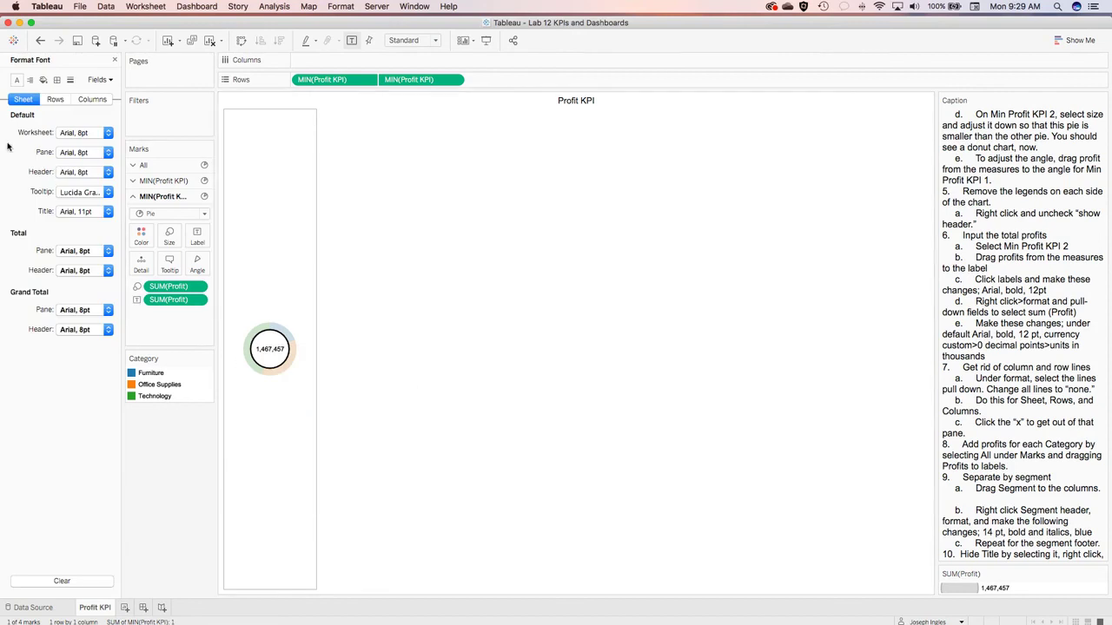
left_click(108, 80)
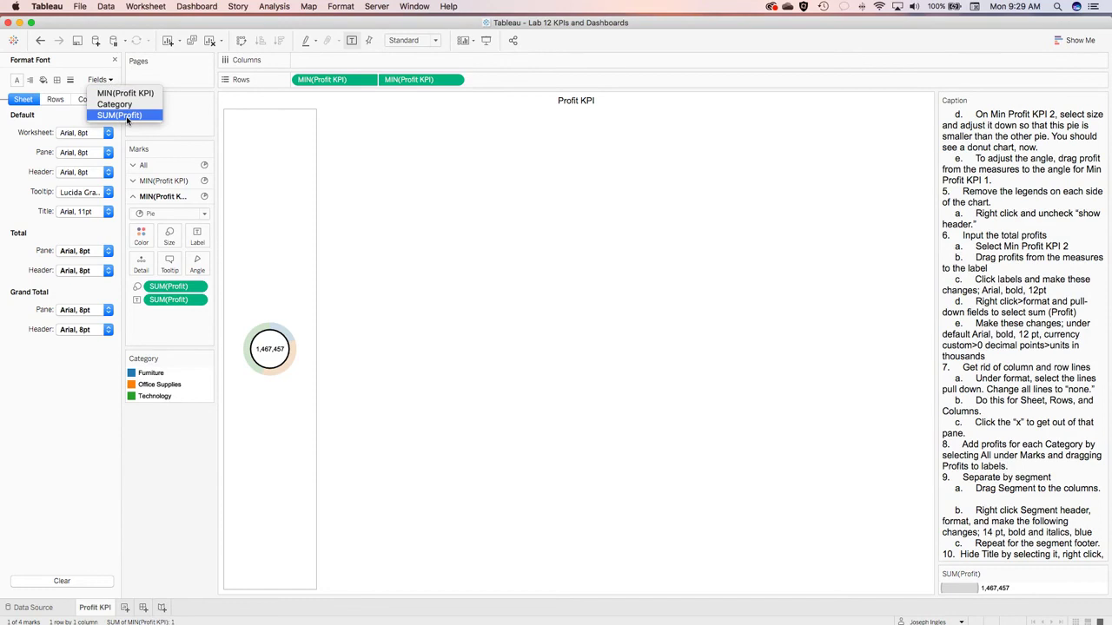
left_click(127, 116)
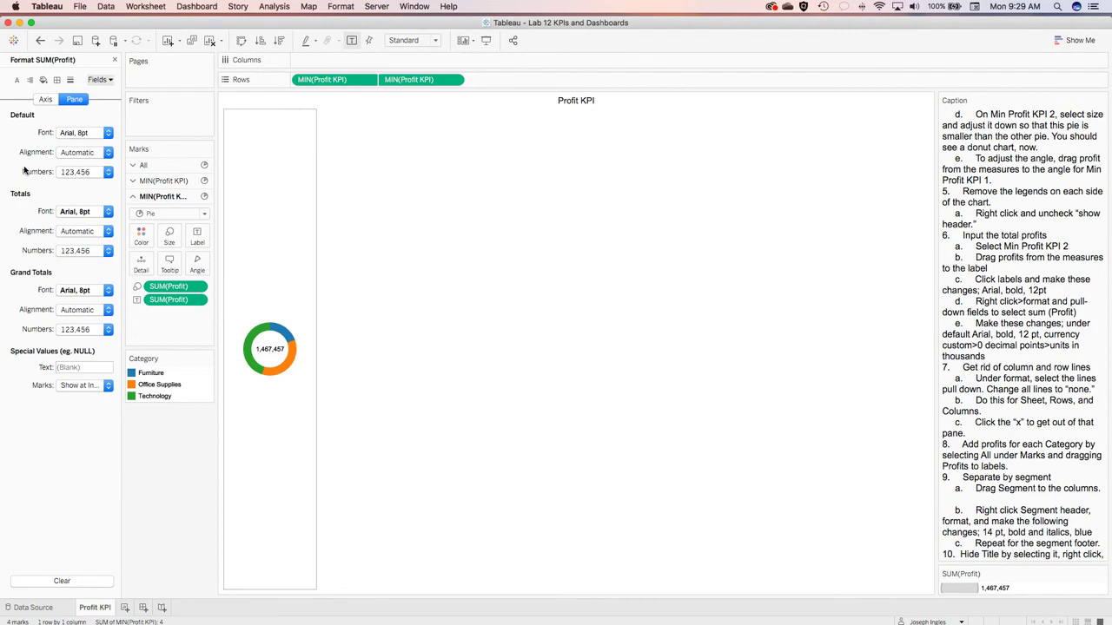
left_click(81, 134)
left_click(85, 168)
left_click(75, 210)
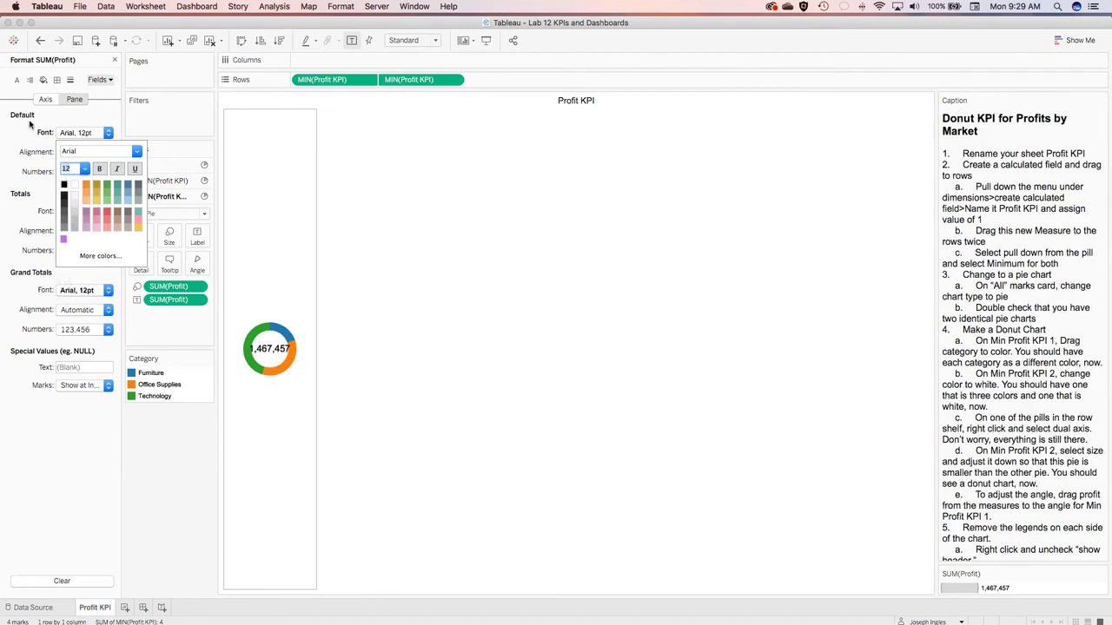
- Make the SUM(Profit) default pane font bold and format its numbers as Currency (Custom) with 0 decimal places in Thousands (K)
left_click(98, 171)
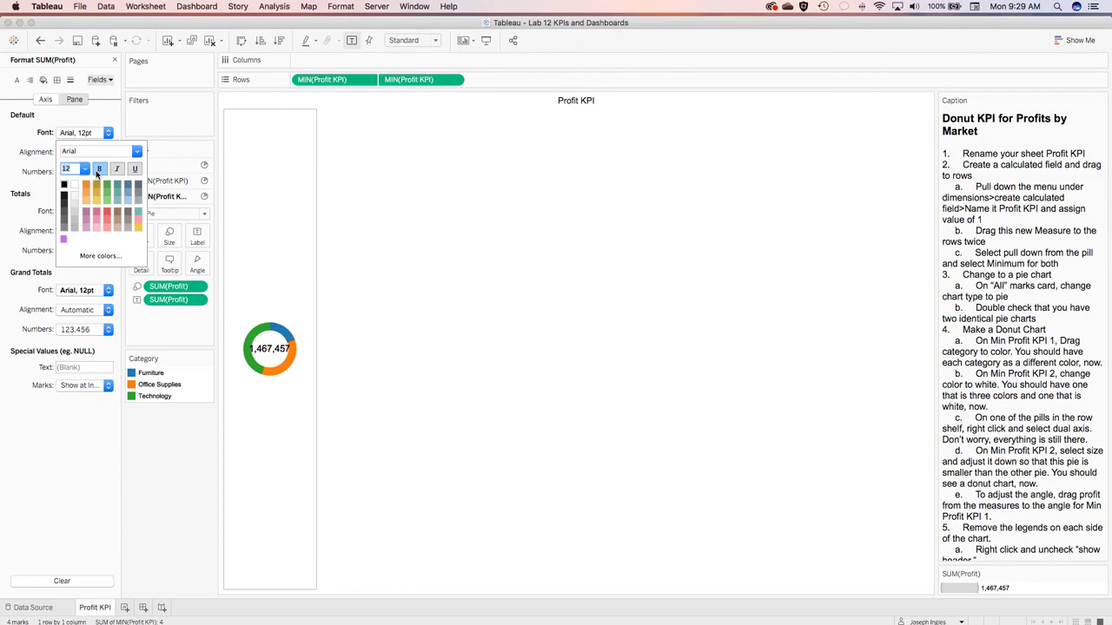
left_click(35, 182)
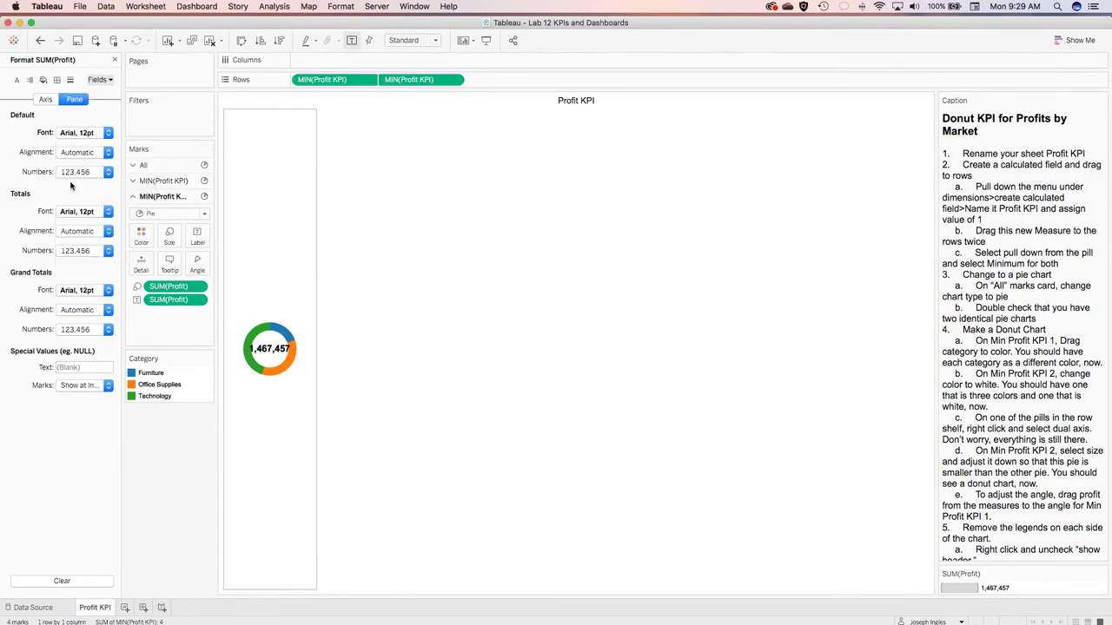
left_click(107, 172)
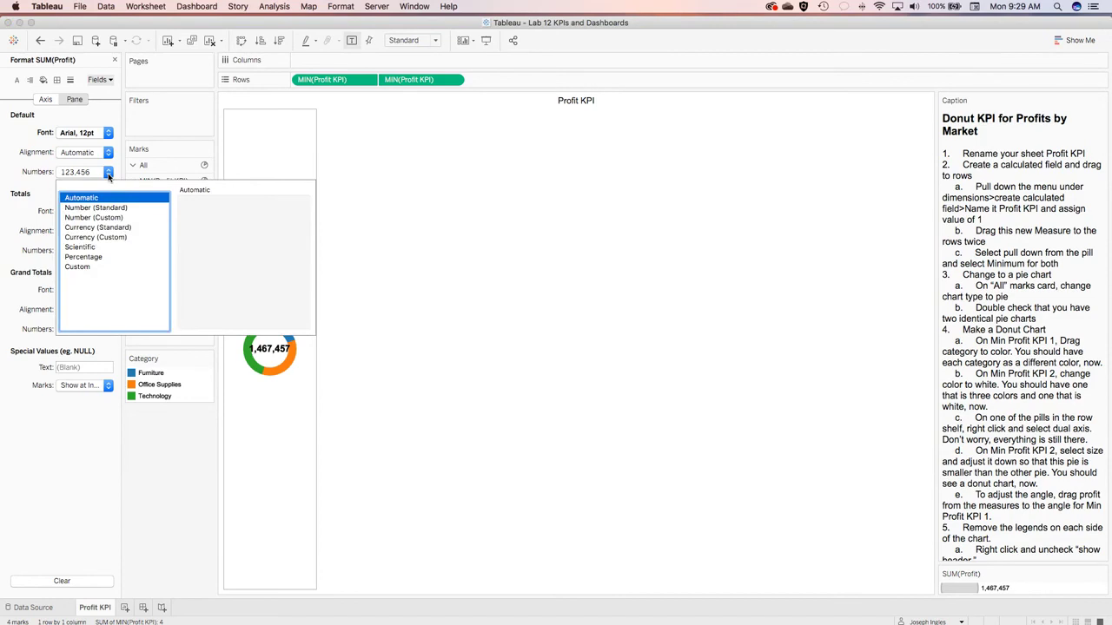
left_click(99, 241)
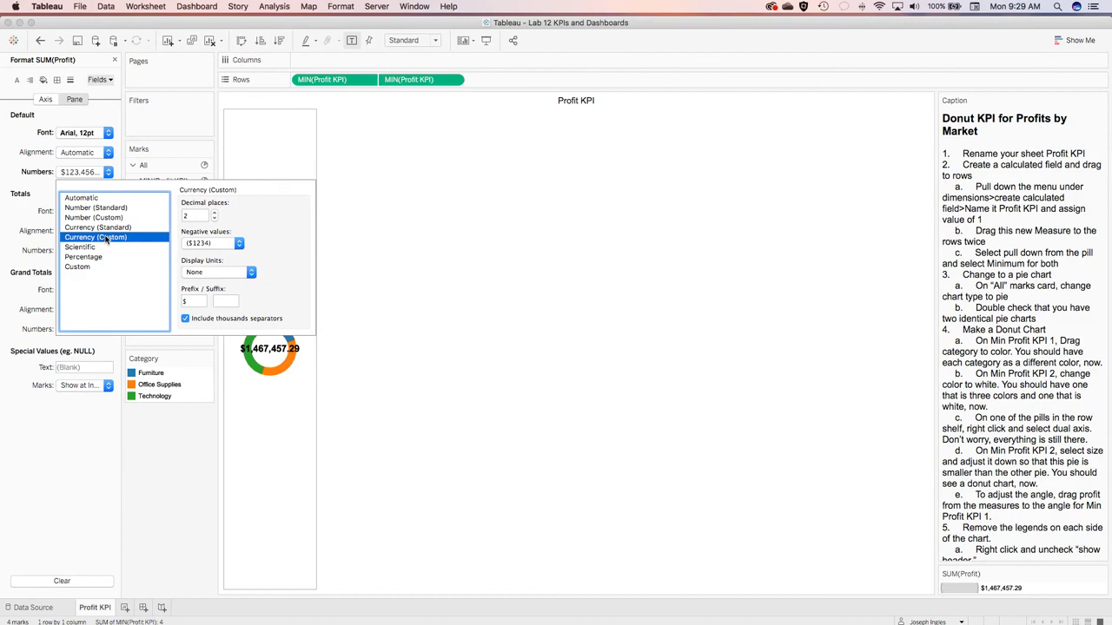
left_click(214, 218)
left_click(215, 218)
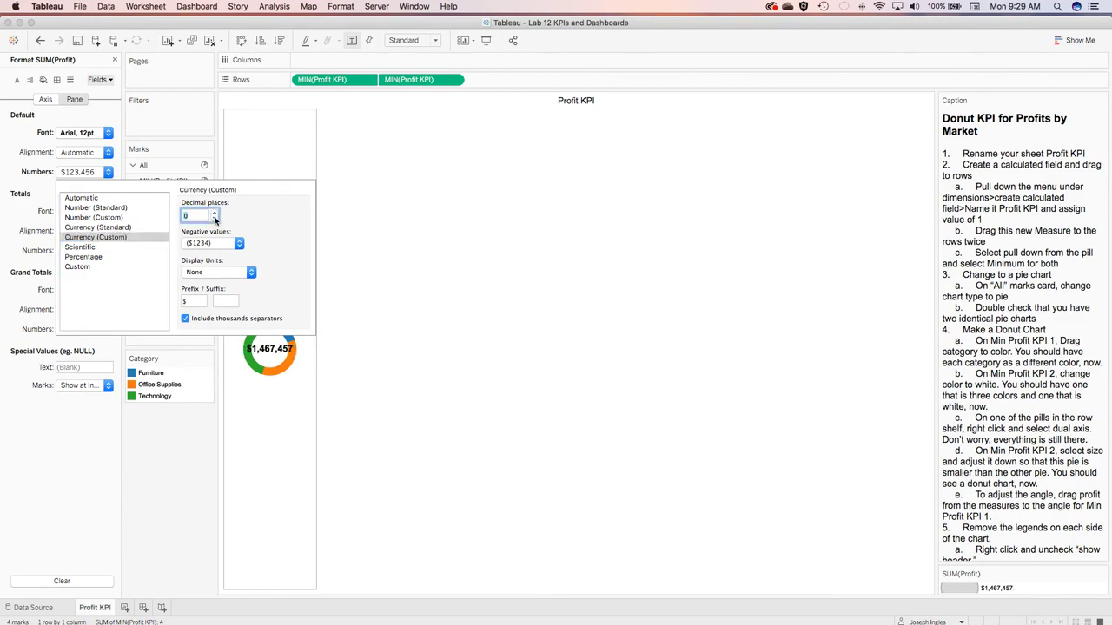
left_click(248, 273)
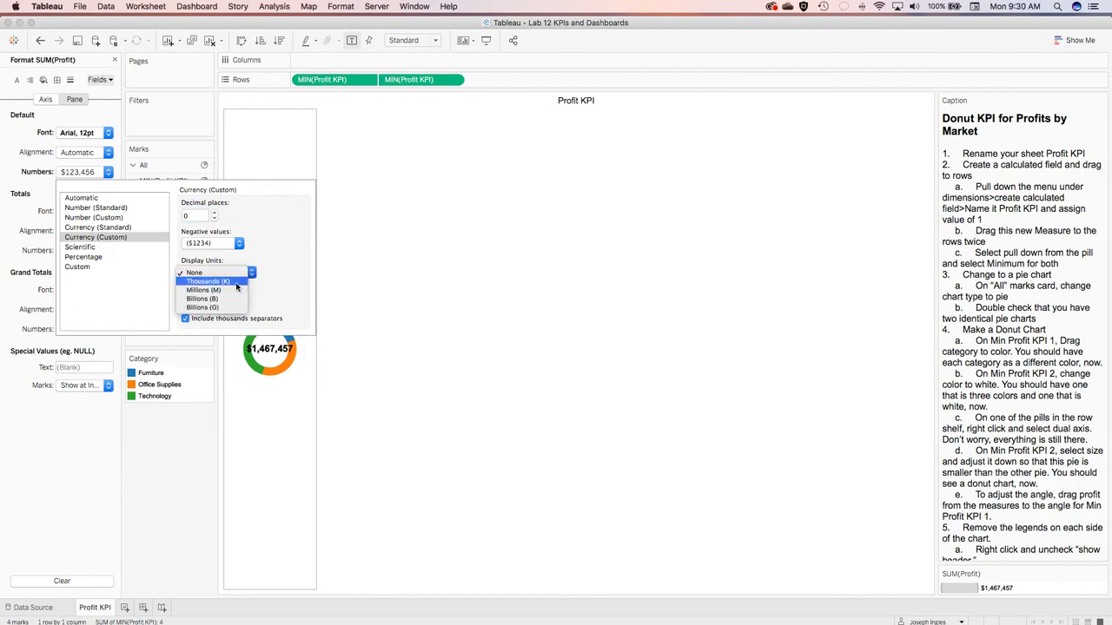
left_click(236, 284)
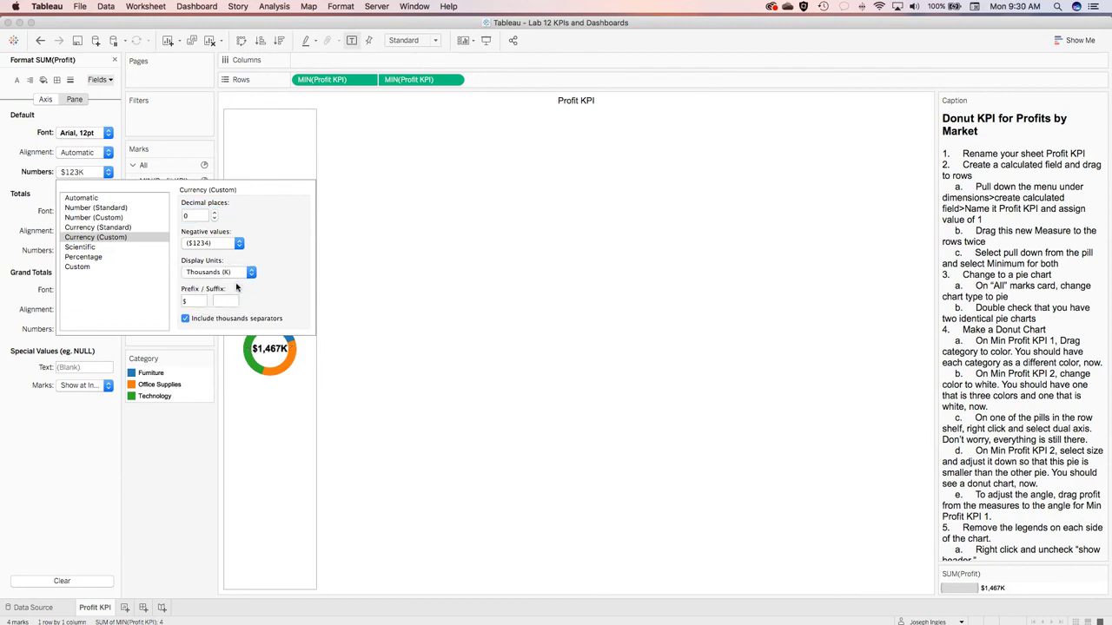
left_click(367, 294)
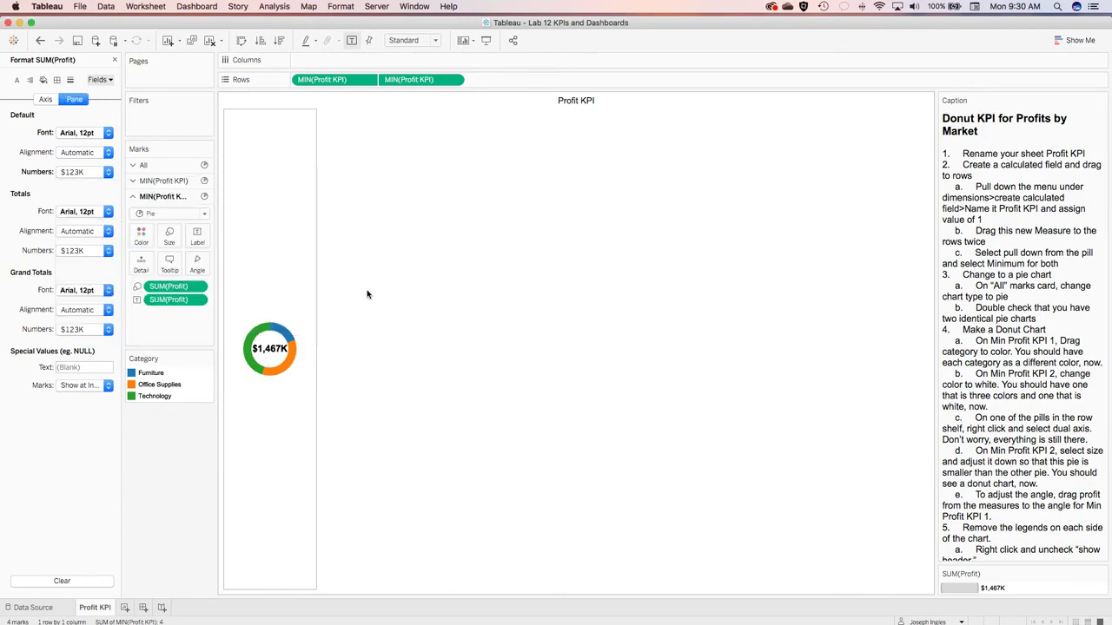
- Open the line formatting for the sheet's columns and set the column grid lines and zero lines to None
scroll(944, 368, "down", 5)
scroll(956, 367, "down", 8)
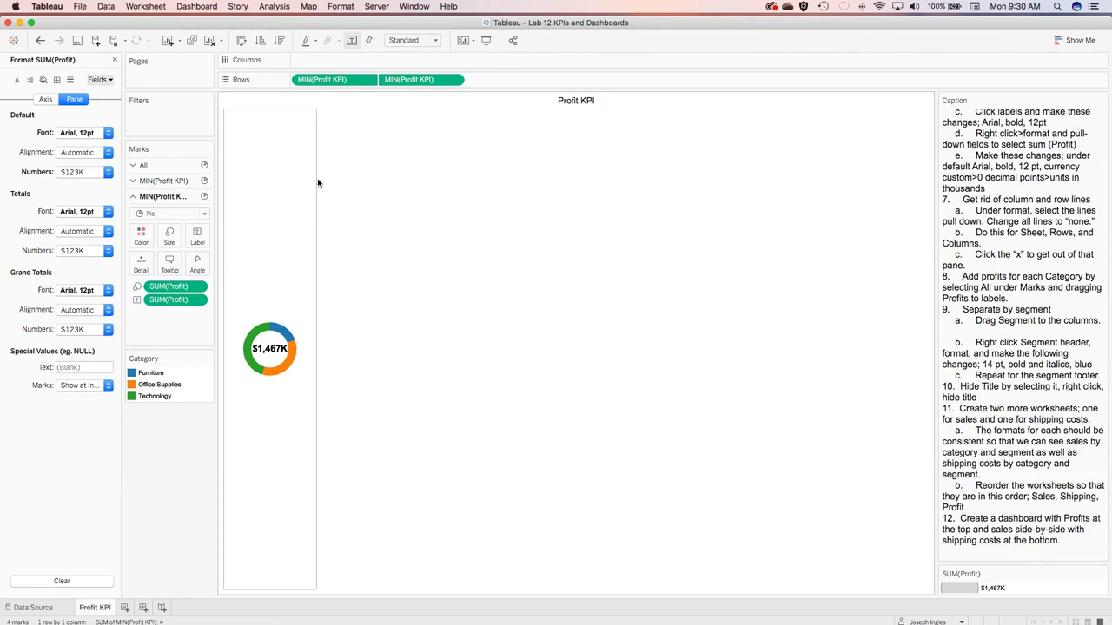
left_click(69, 81)
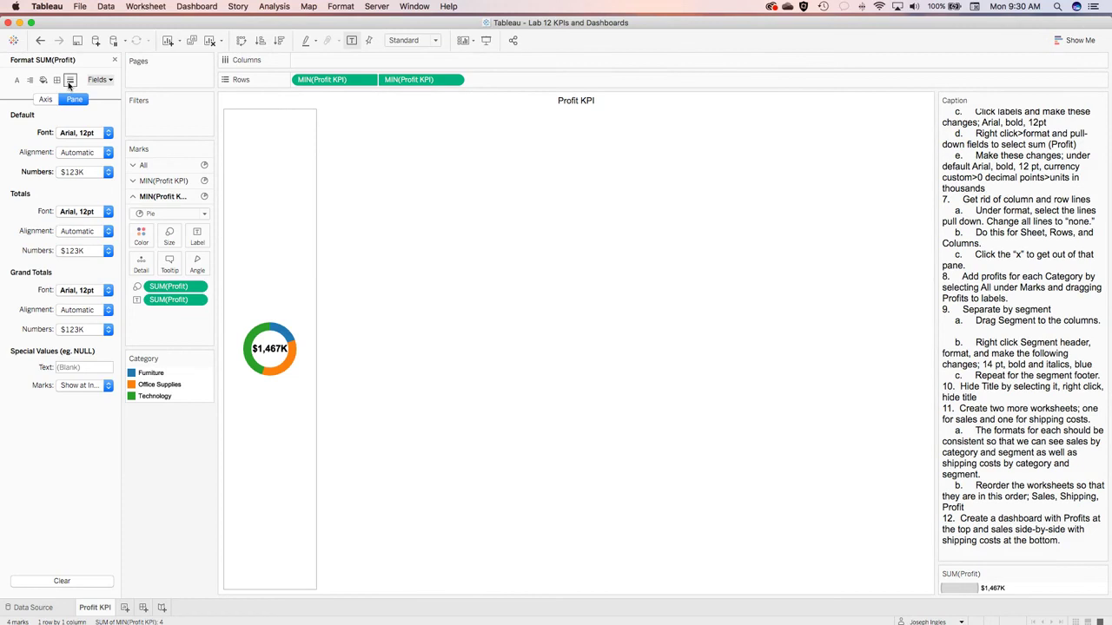
left_click(84, 101)
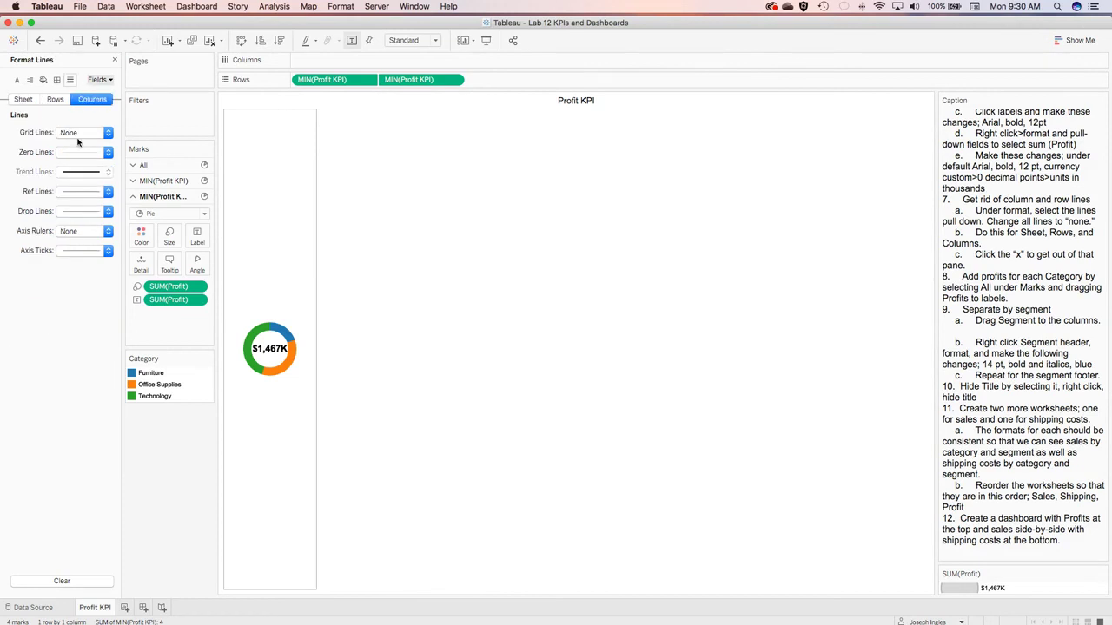
left_click(108, 133)
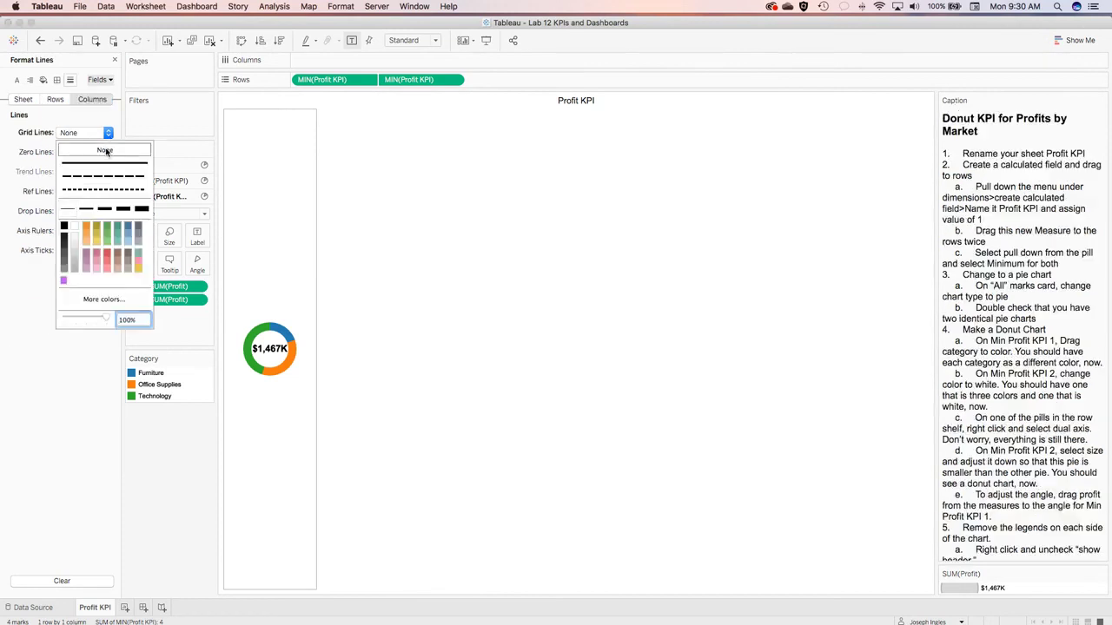
left_click(104, 150)
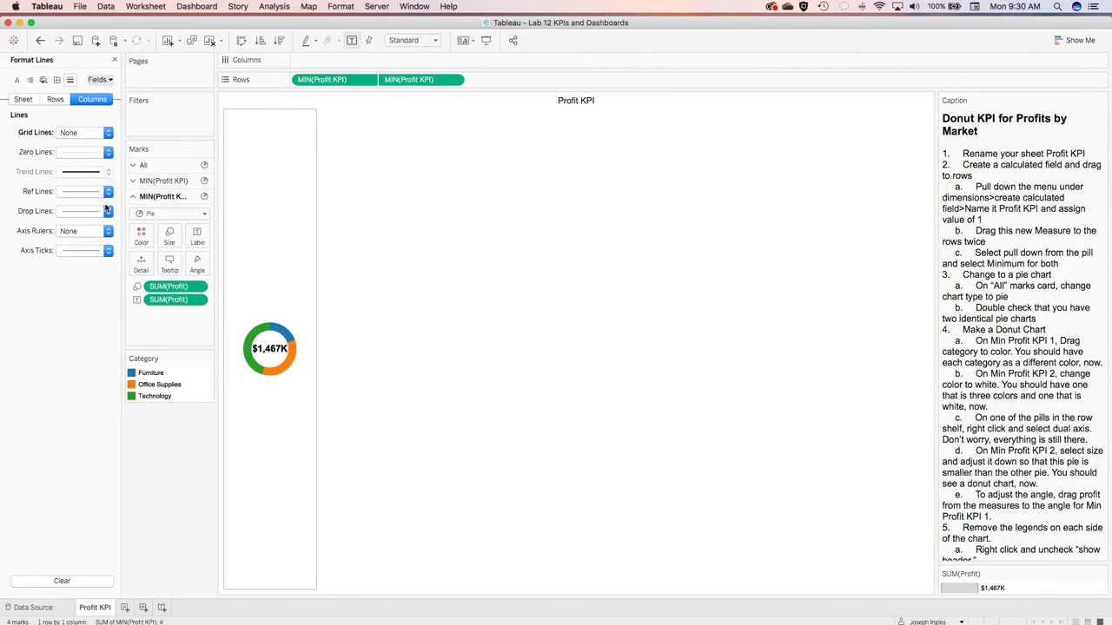
left_click(107, 153)
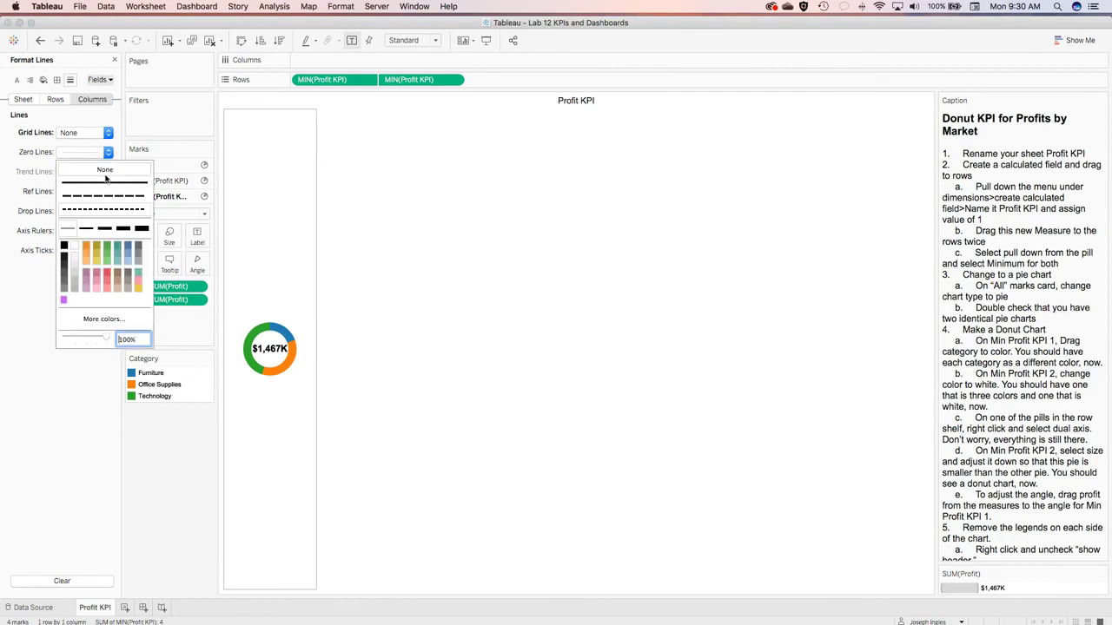
left_click(105, 170)
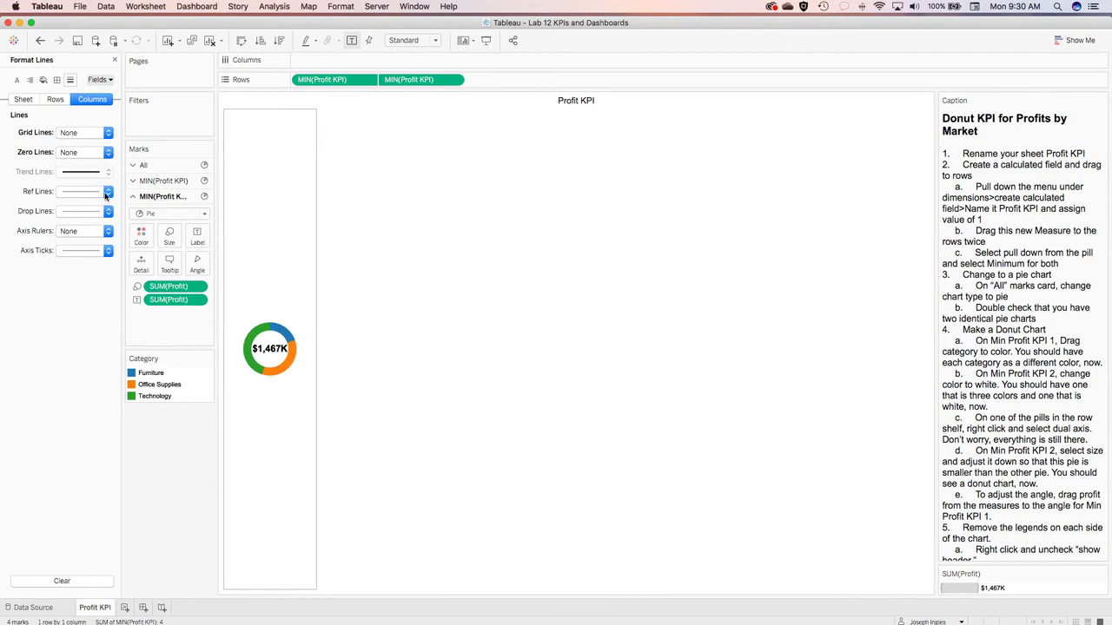
- Set the column reference lines, drop lines, axis rulers and axis ticks to None
left_click(108, 192)
left_click(104, 209)
left_click(107, 211)
left_click(97, 228)
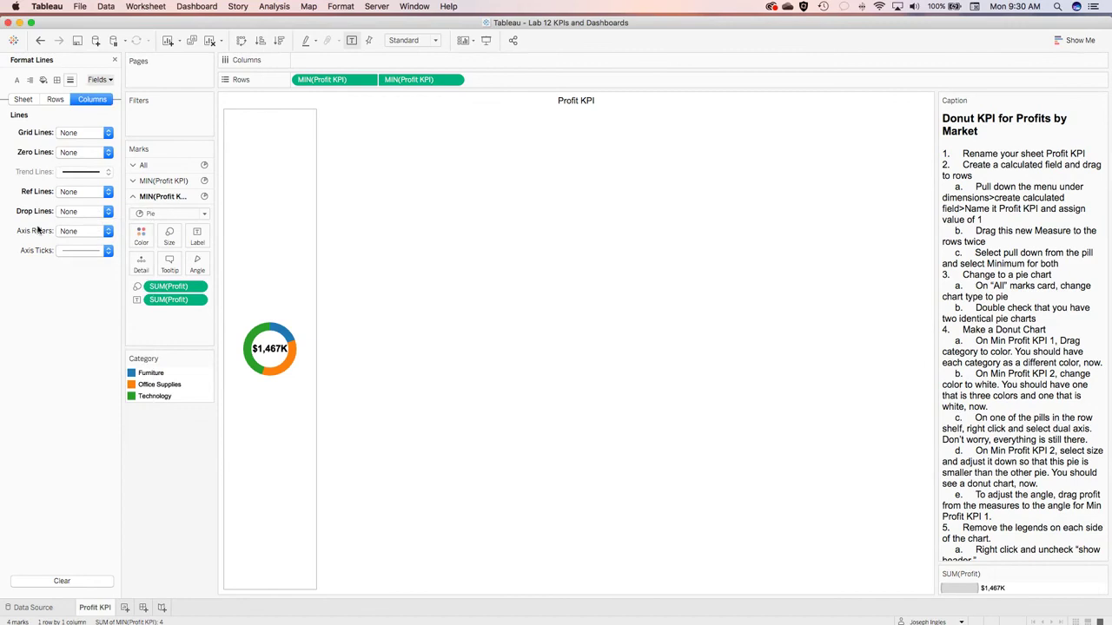
left_click(107, 231)
left_click(104, 250)
left_click(107, 251)
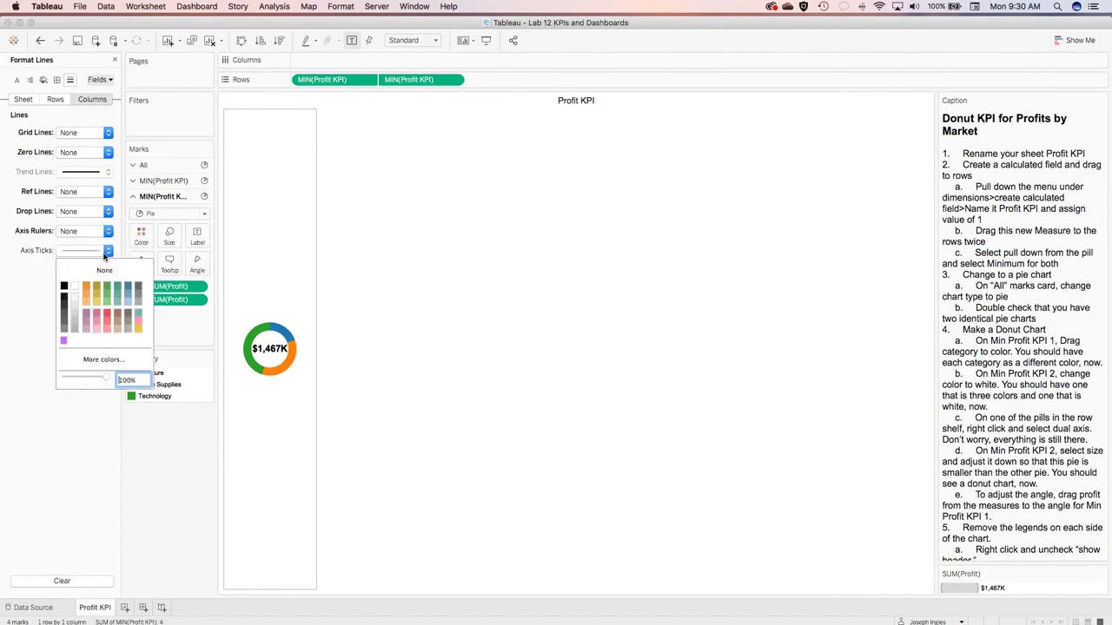
- Switch the line formatting to rows and set the row grid lines and zero lines to None
left_click(54, 99)
left_click(107, 133)
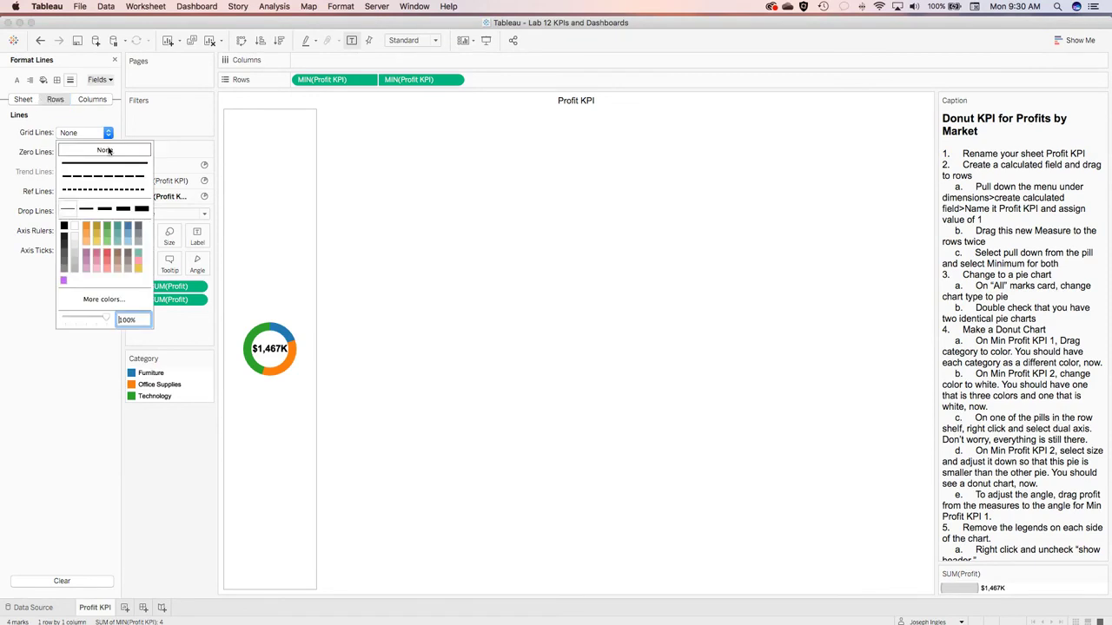
left_click(38, 152)
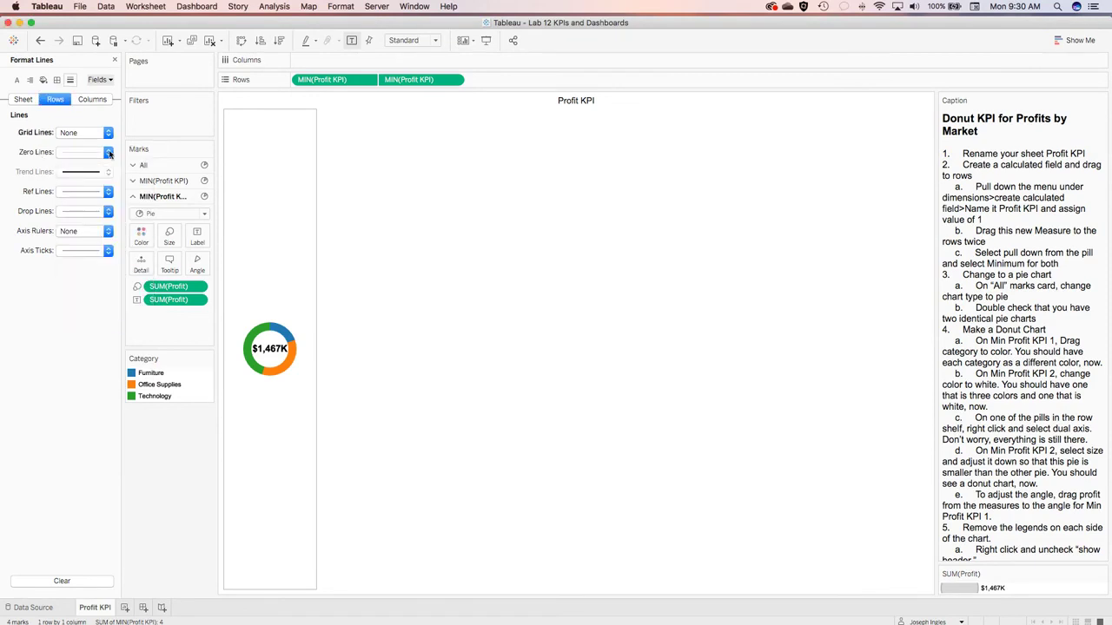
left_click(80, 155)
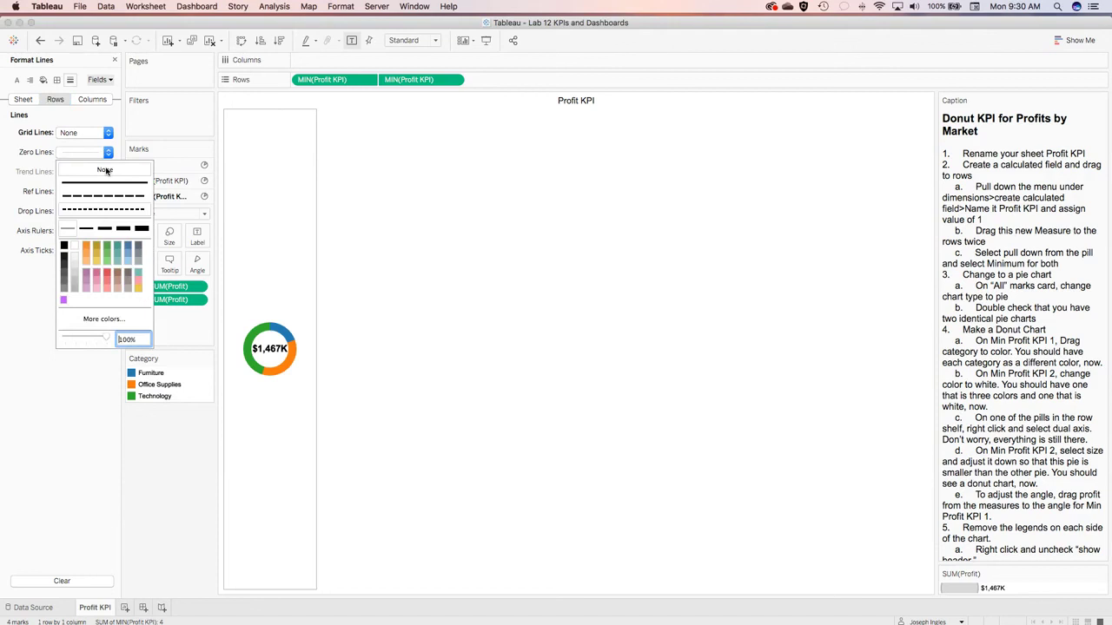
left_click(70, 168)
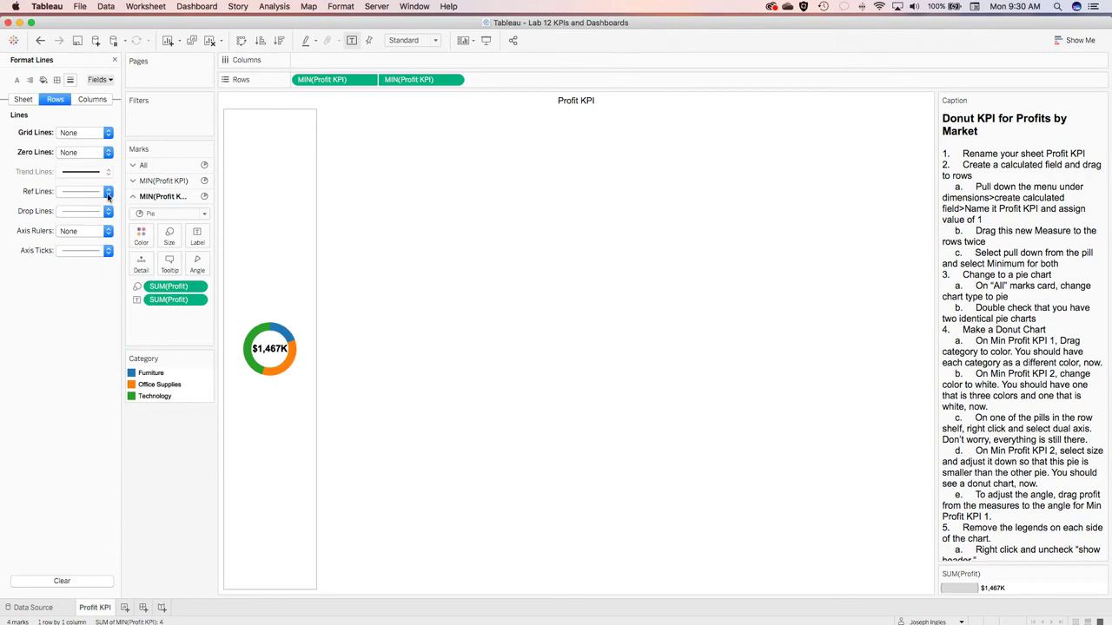
- Set the row reference lines, drop lines, axis rulers and axis ticks to None, and close the line formatting
left_click(107, 197)
left_click(105, 209)
left_click(108, 211)
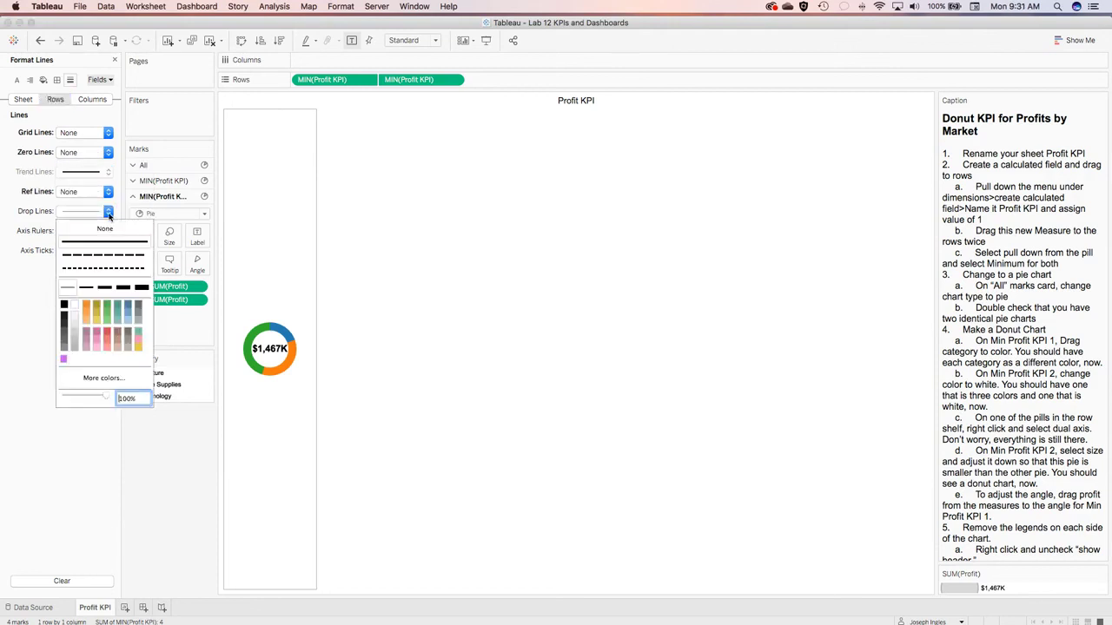
left_click(104, 228)
left_click(108, 231)
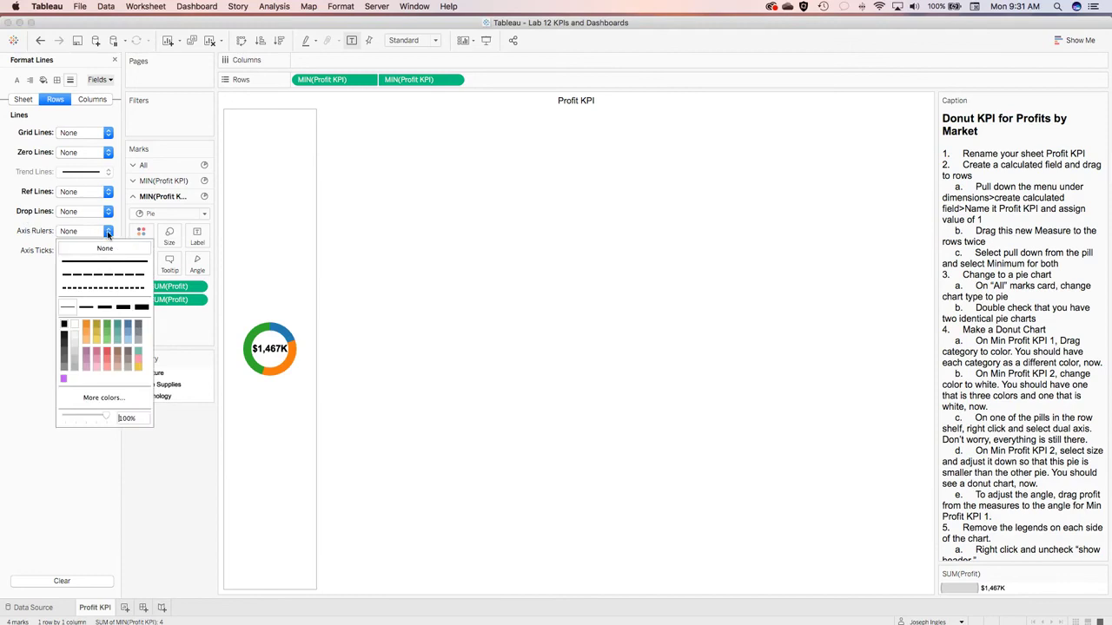
left_click(97, 250)
left_click(107, 250)
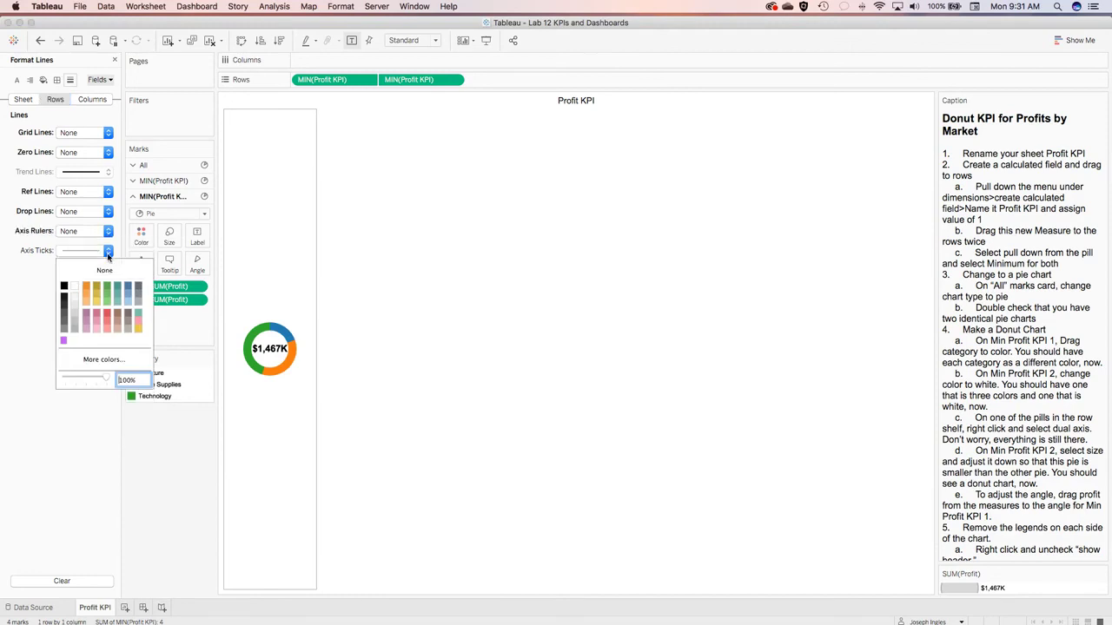
left_click(104, 269)
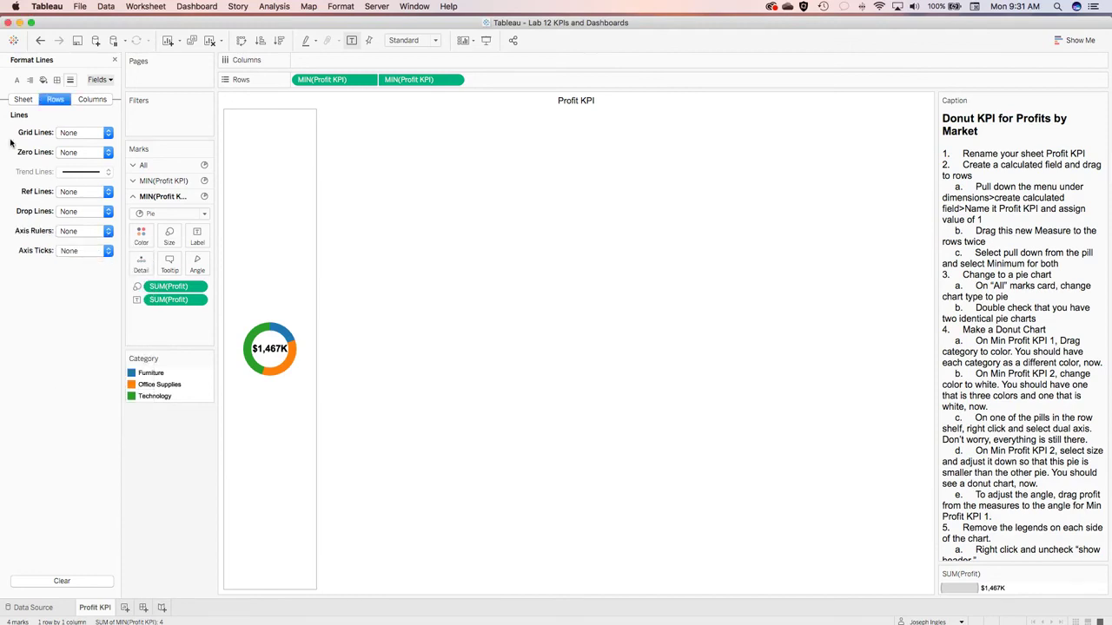
scroll(962, 335, "down", 10)
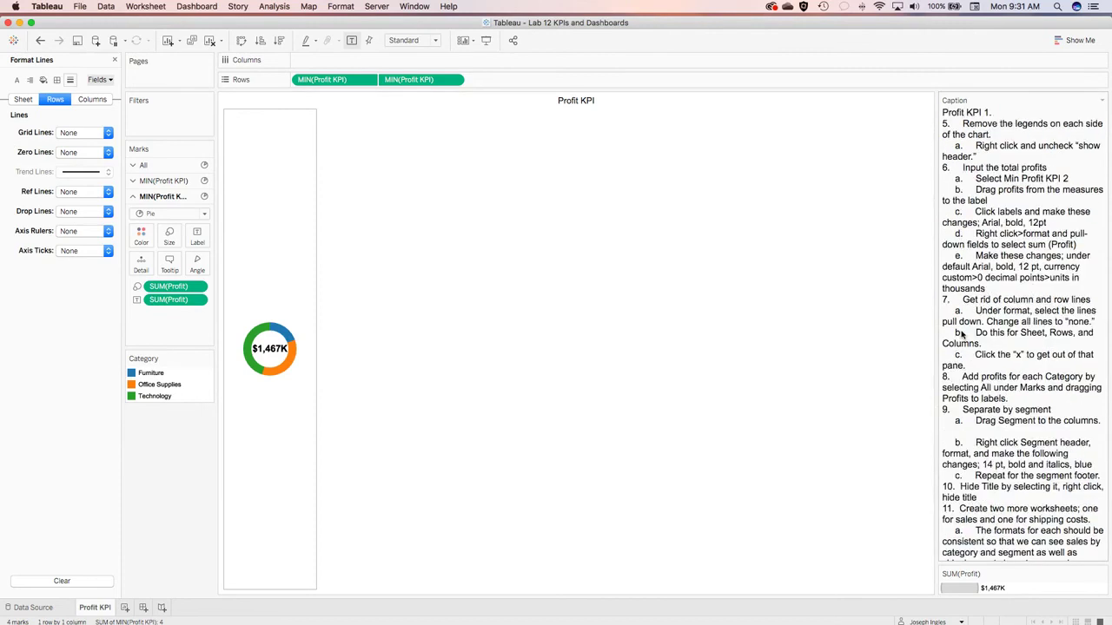
scroll(962, 335, "down", 5)
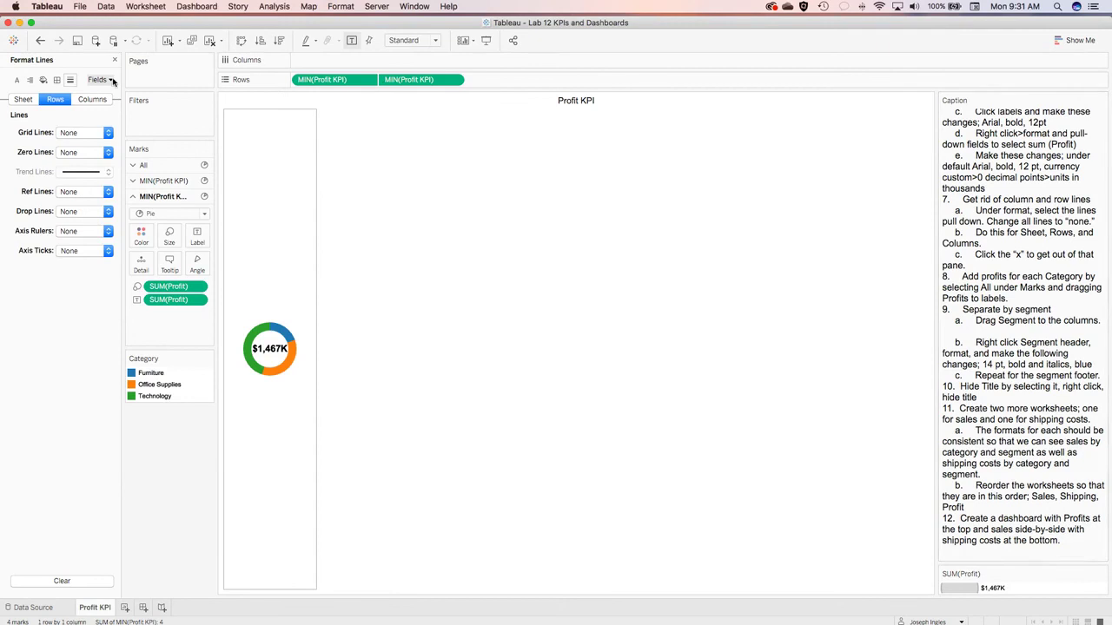
left_click(114, 60)
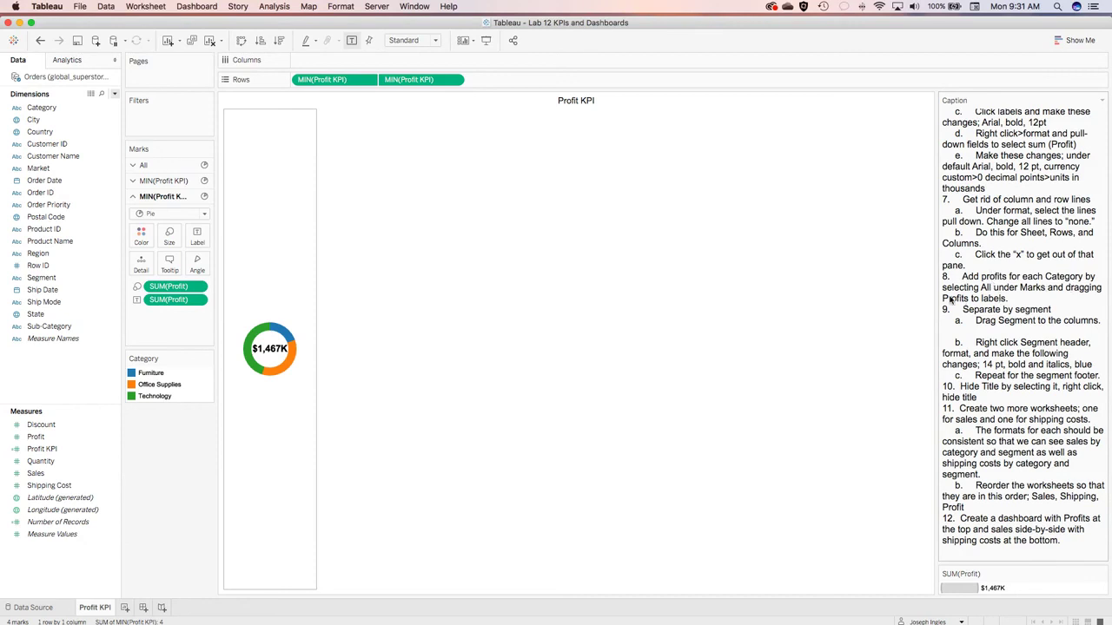
- Add Profit as the label for all marks so each Category slice of the donut shows its profit
left_click(164, 169)
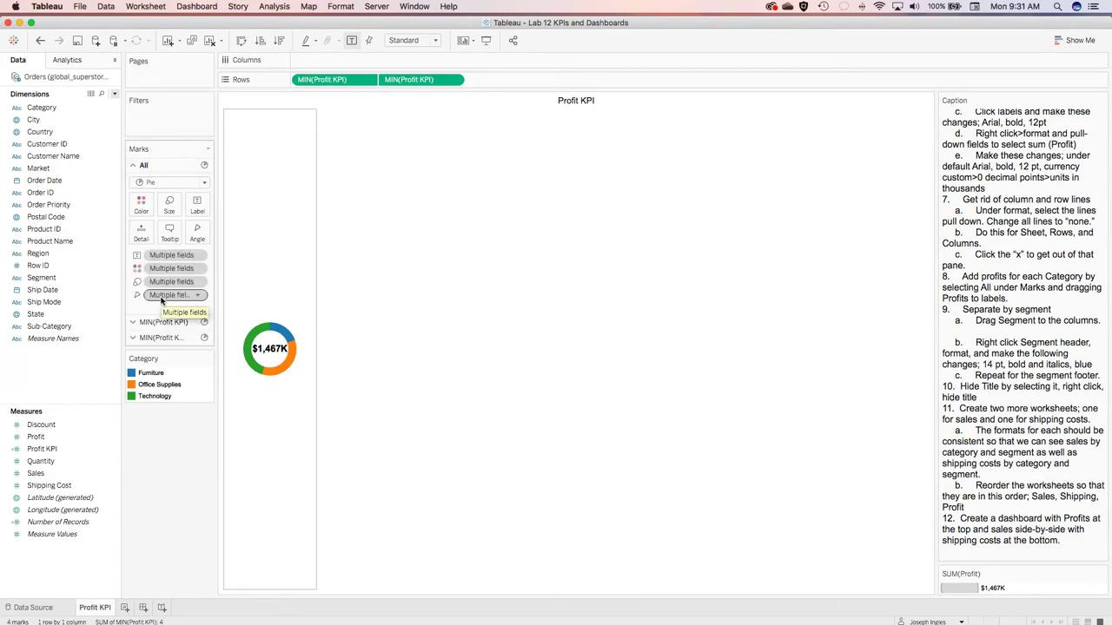
left_click_drag(35, 437, 200, 210)
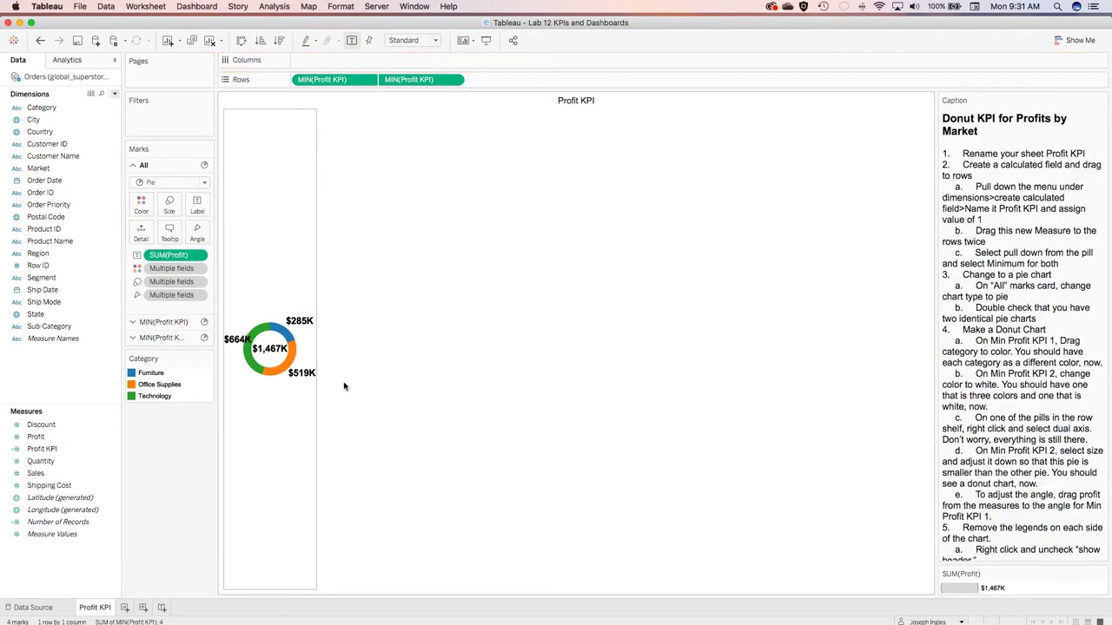
mouse_move(263, 359)
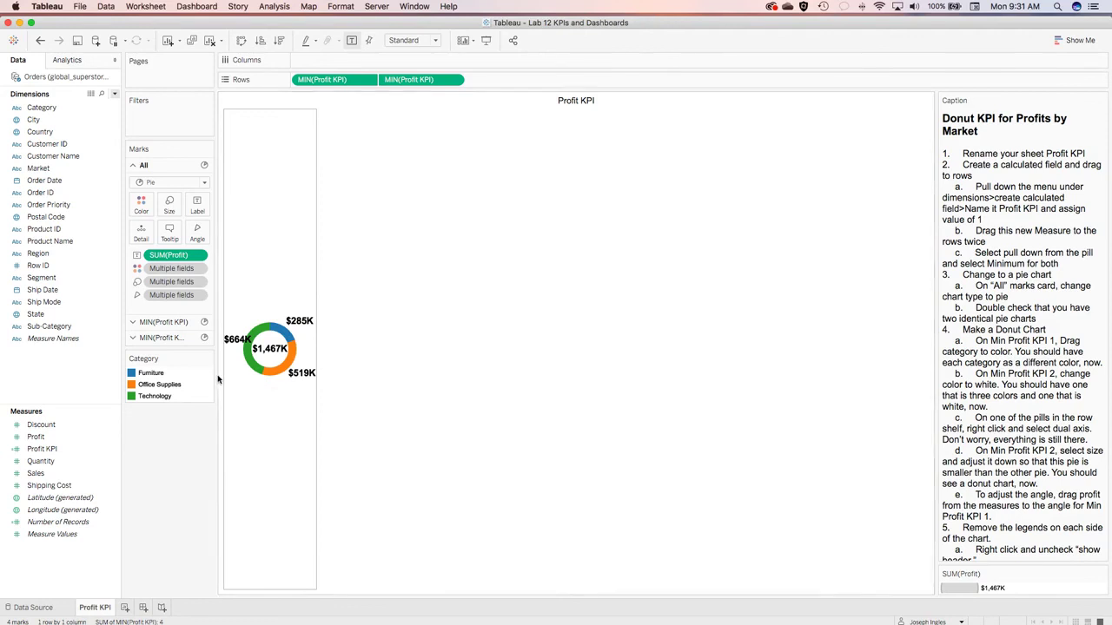
mouse_move(290, 338)
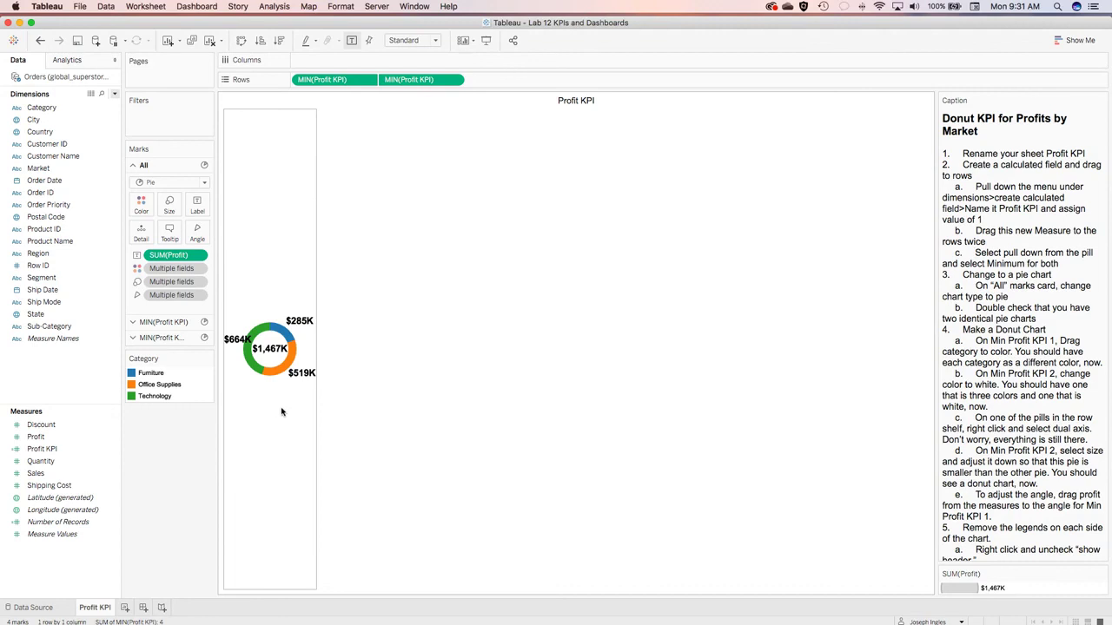
- Place the Segment dimension on Columns to split the donut chart by segment
scroll(960, 418, "down", 10)
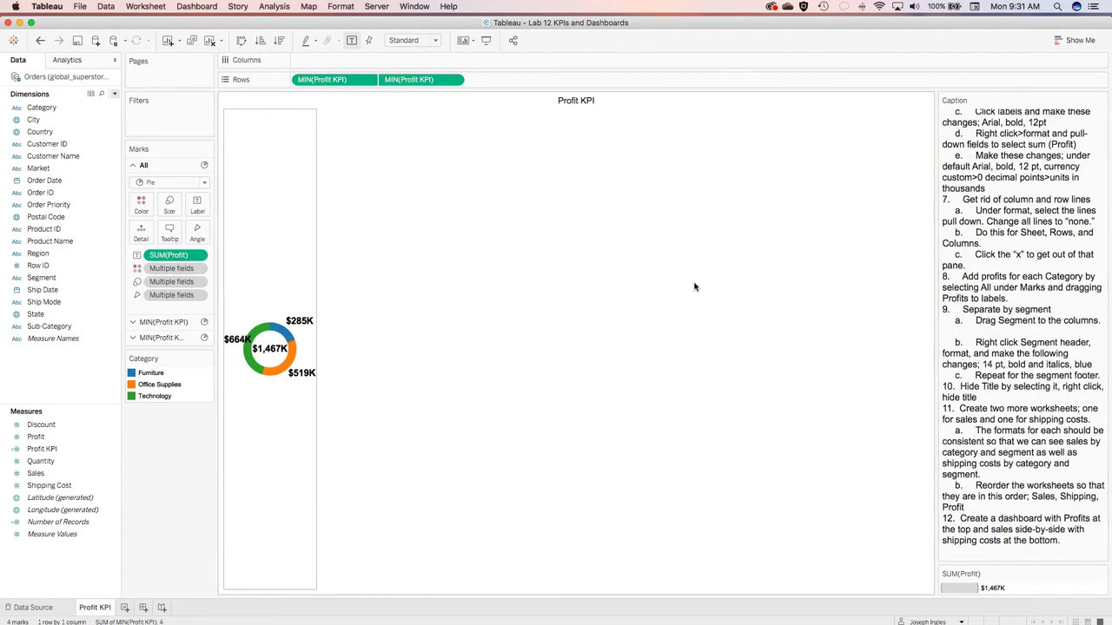
left_click(49, 110)
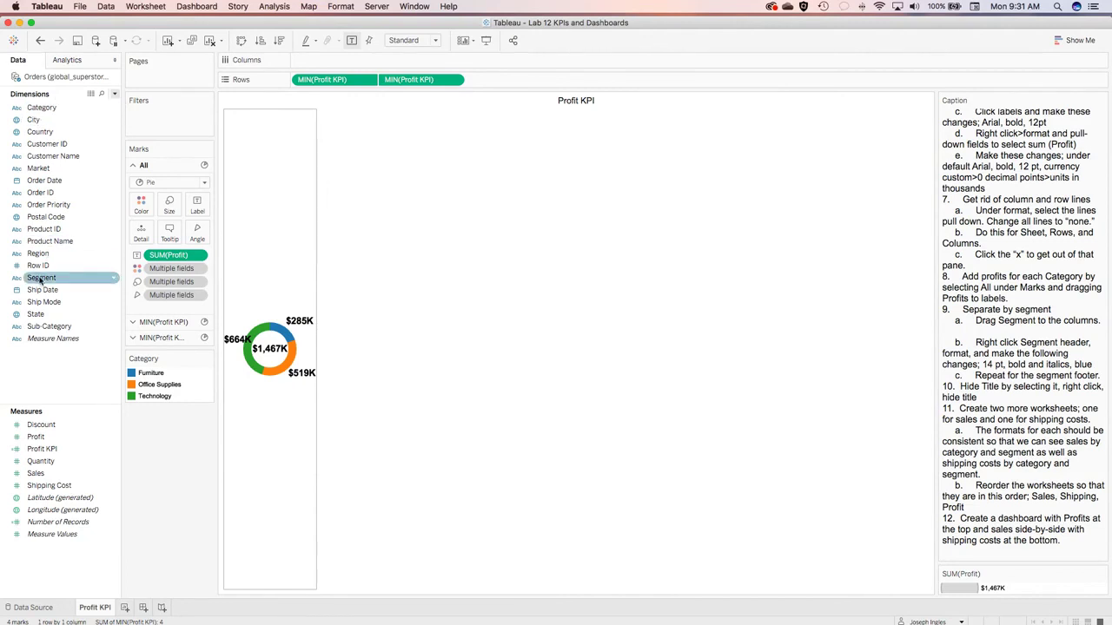
left_click_drag(40, 279, 318, 66)
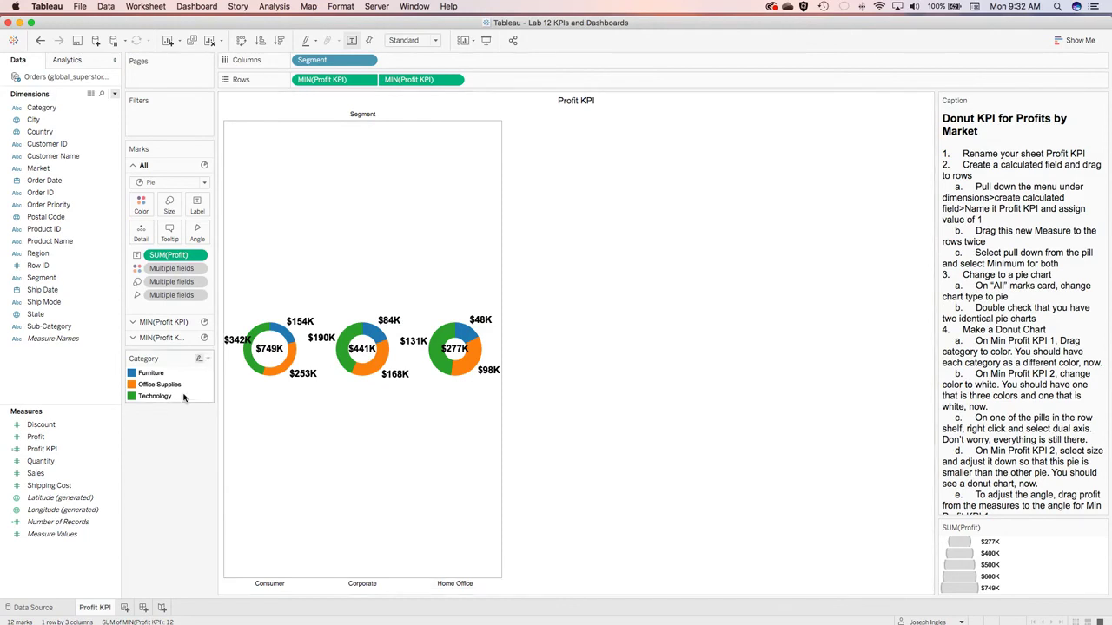
- Widen the segment donut chart and enlarge the white inner pies so the rings become thinner
mouse_move(460, 367)
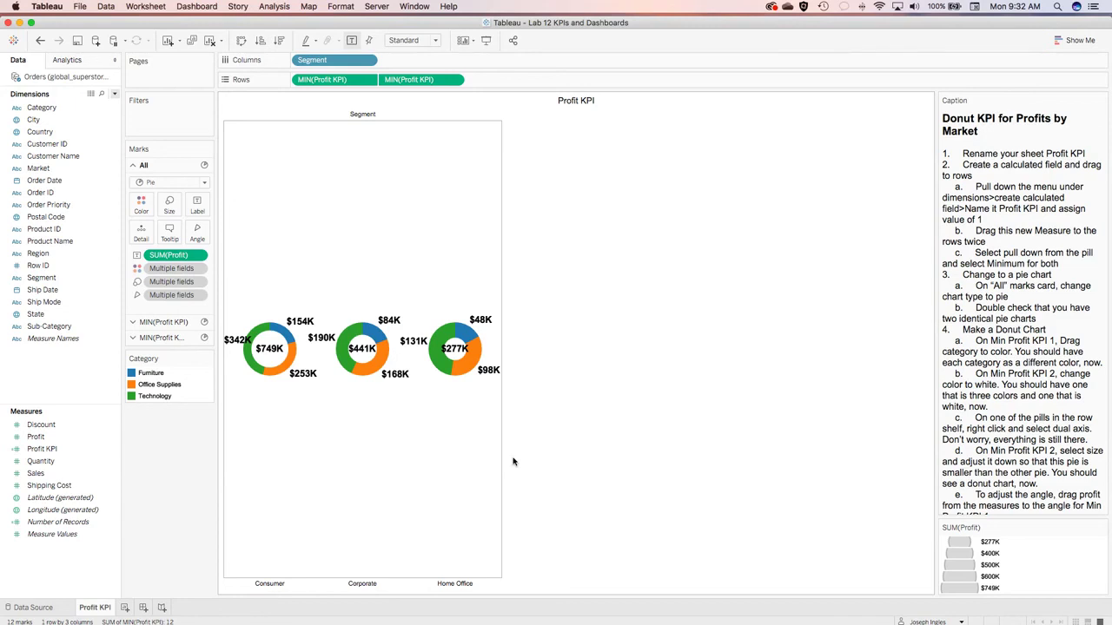
left_click_drag(502, 460, 597, 464)
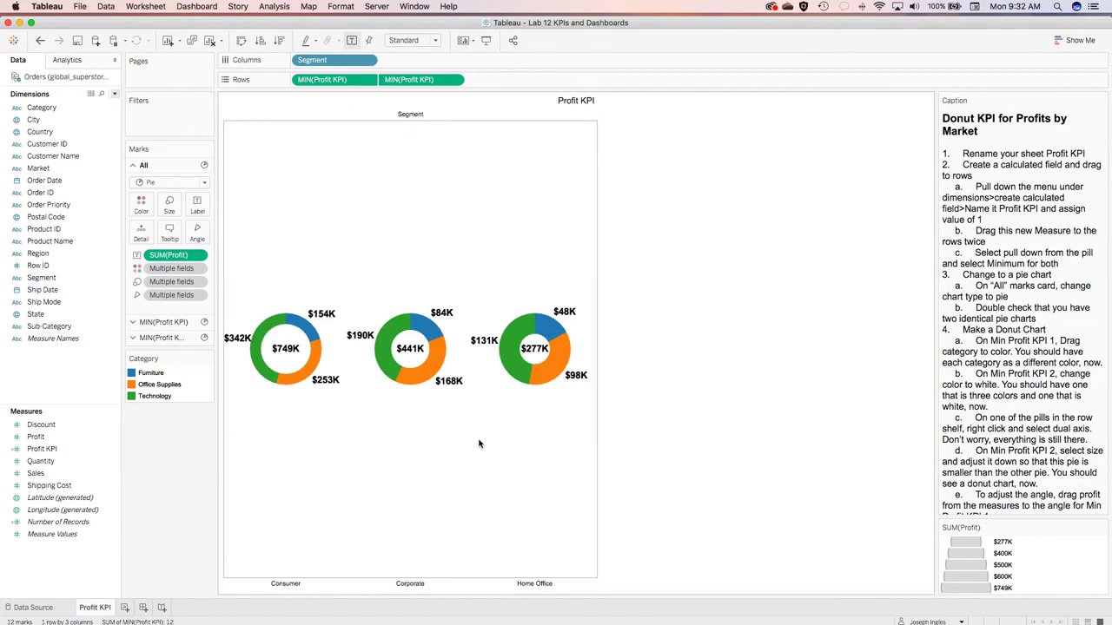
left_click(405, 349)
left_click(406, 349)
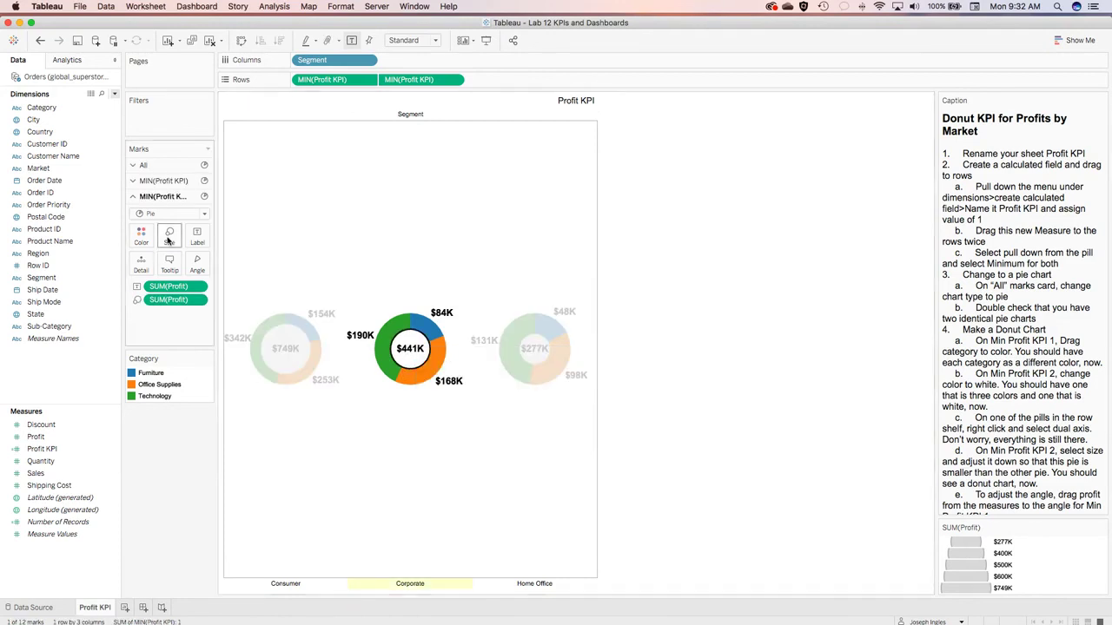
left_click_drag(186, 265, 191, 266)
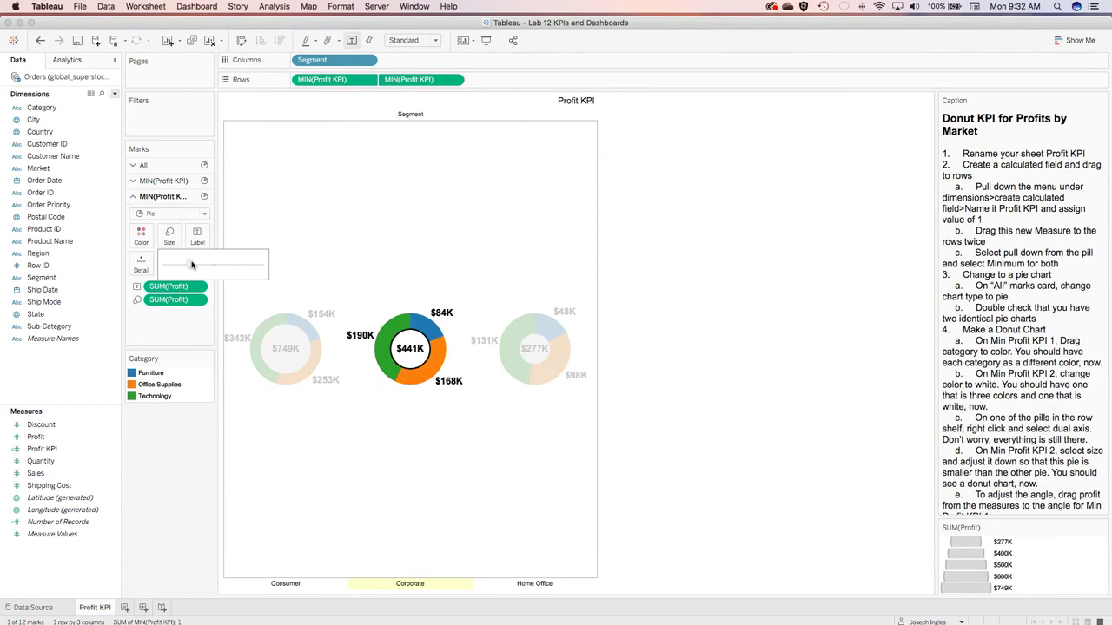
left_click(460, 410)
left_click(452, 406)
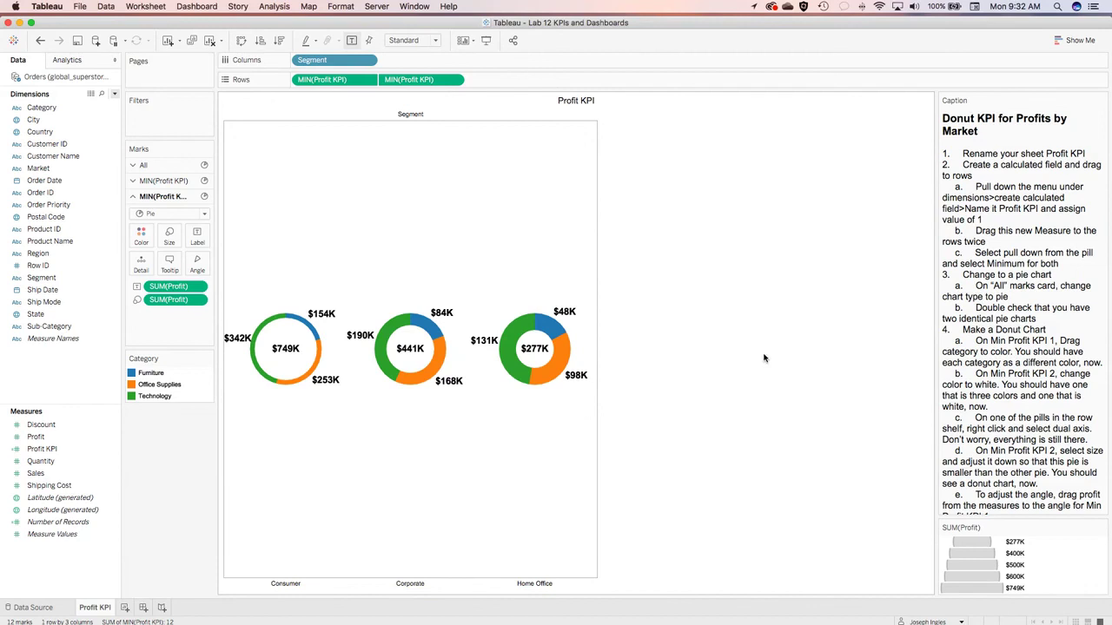
- Review the remaining lab instructions in the caption and hide the Profit KPI worksheet title
scroll(1043, 357, "down", 10)
scroll(1059, 354, "down", 5)
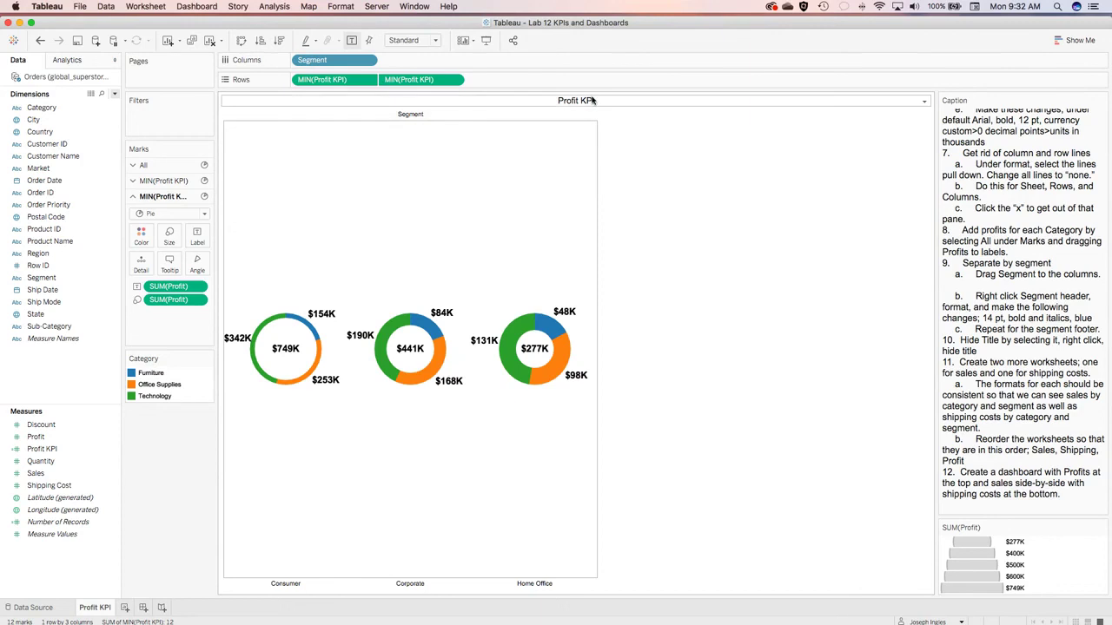
left_click(924, 103)
left_click(945, 132)
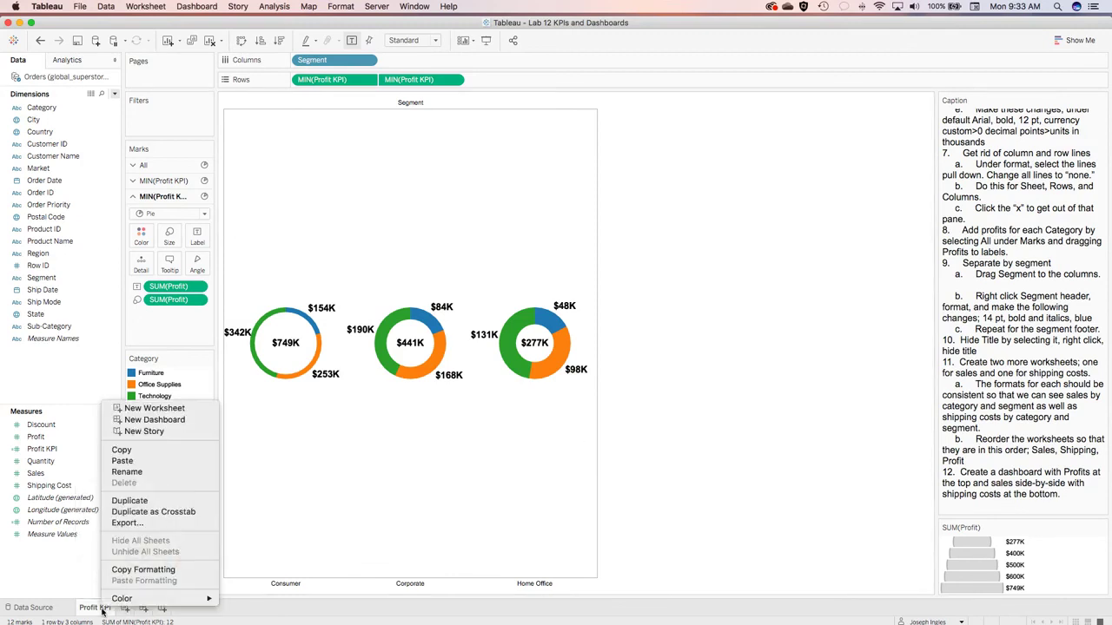
- Duplicate the Profit KPI worksheet twice
left_click(161, 502)
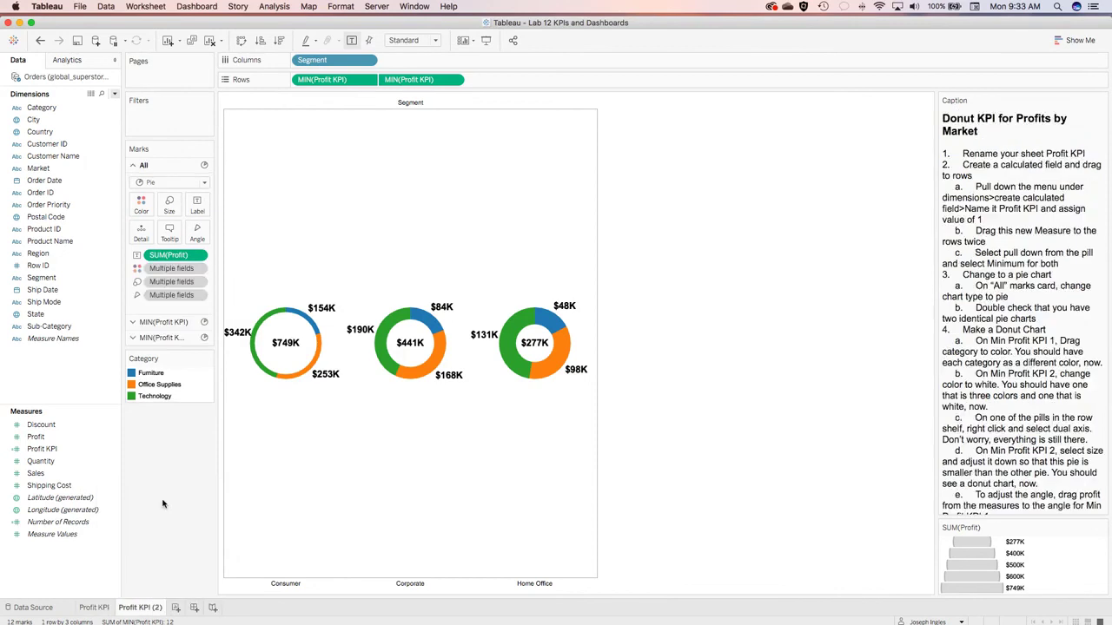
right_click(94, 609)
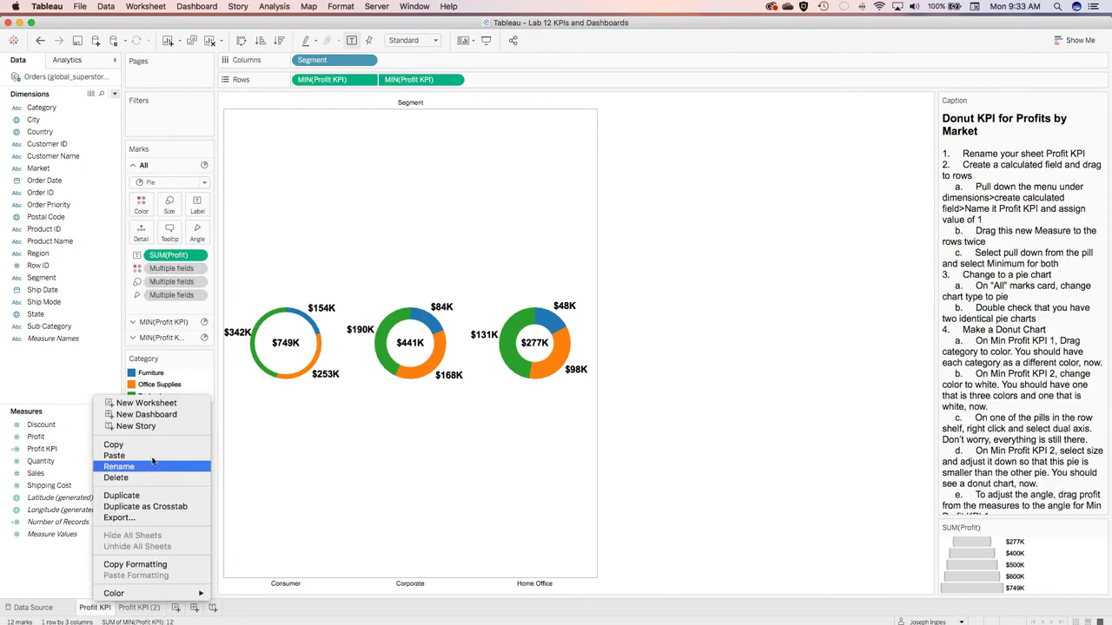
left_click(157, 496)
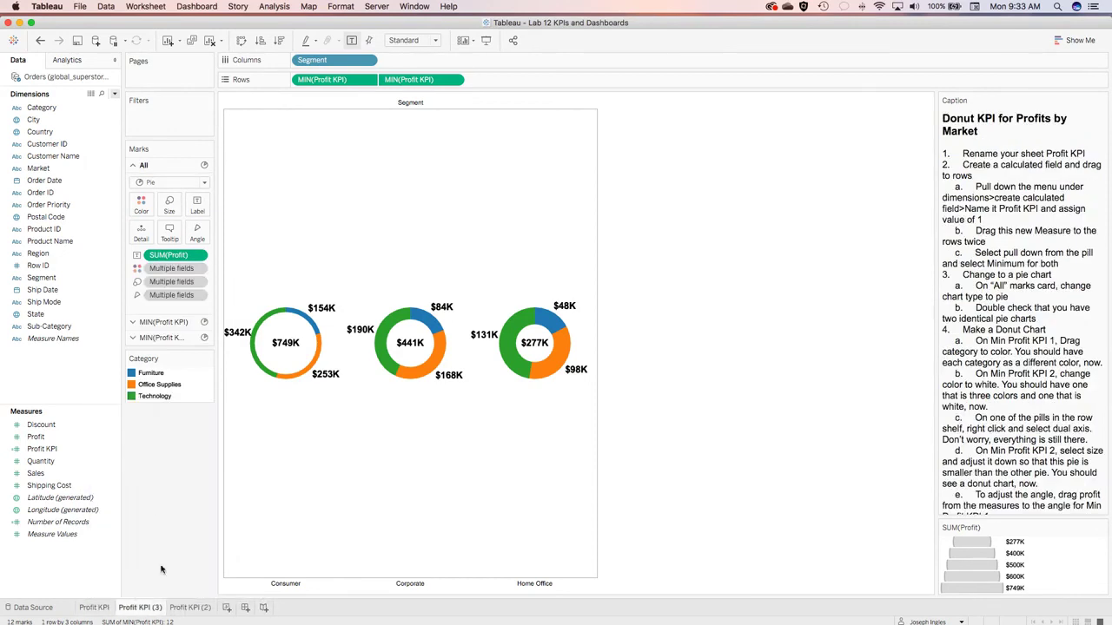
- Rename the Profit KPI (3) worksheet as Sales KPI
right_click(146, 608)
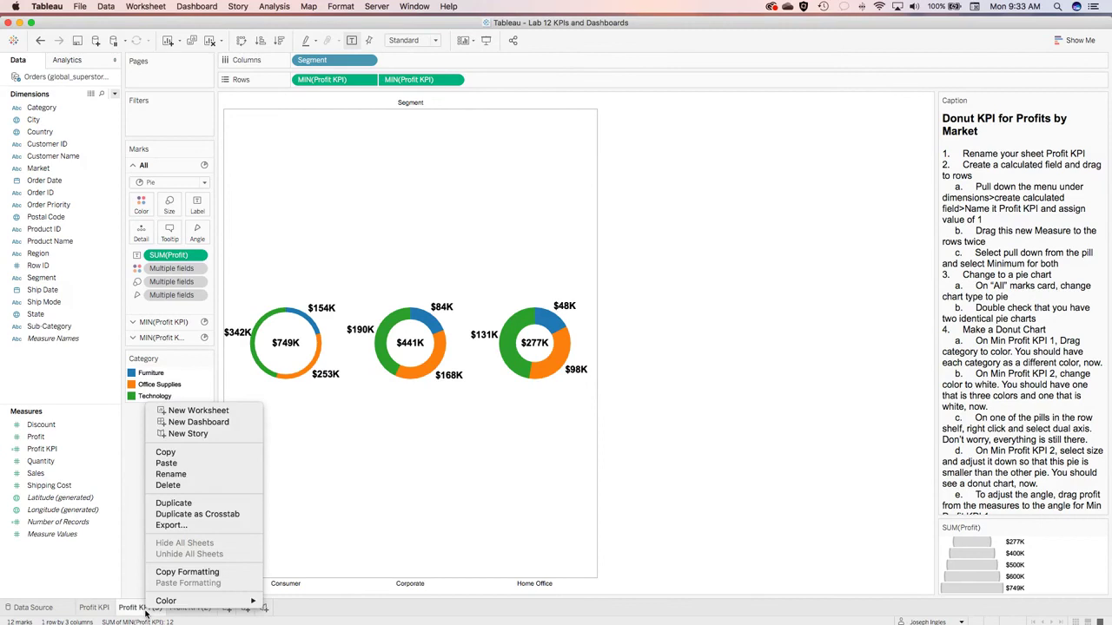
left_click(205, 475)
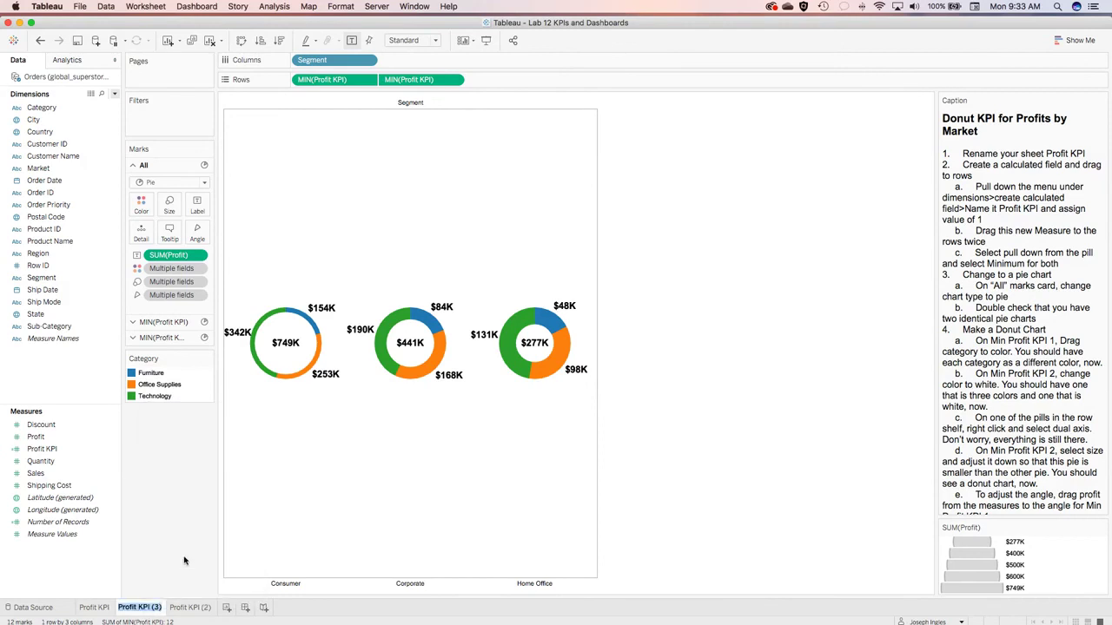
type("Sales KPI")
key("Return")
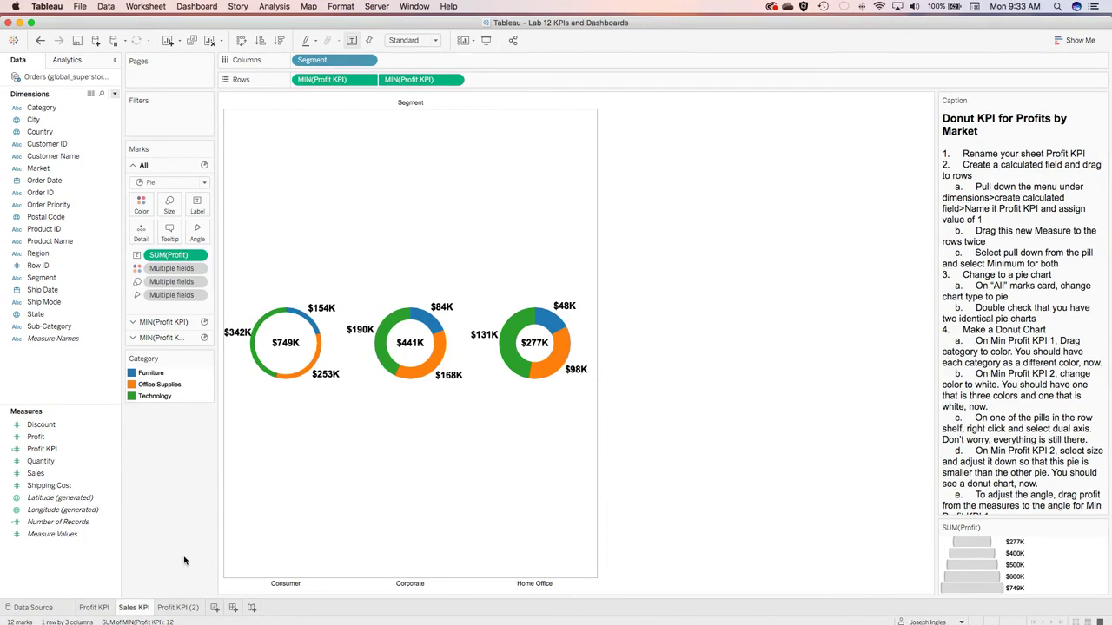
- Rename the Profit KPI (2) worksheet as Shipping KPI
right_click(181, 608)
left_click(209, 475)
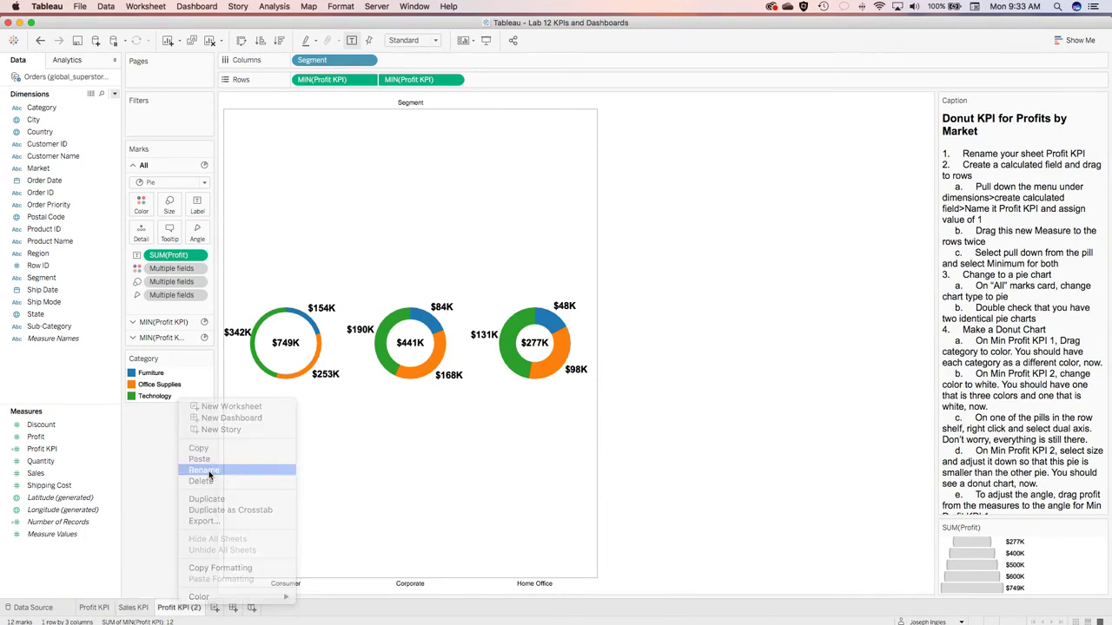
type("Shipping Cost KPI")
key("BackSpace")
key("BackSpace")
key("BackSpace")
key("BackSpace")
key("BackSpace")
key("BackSpace")
type("KPI")
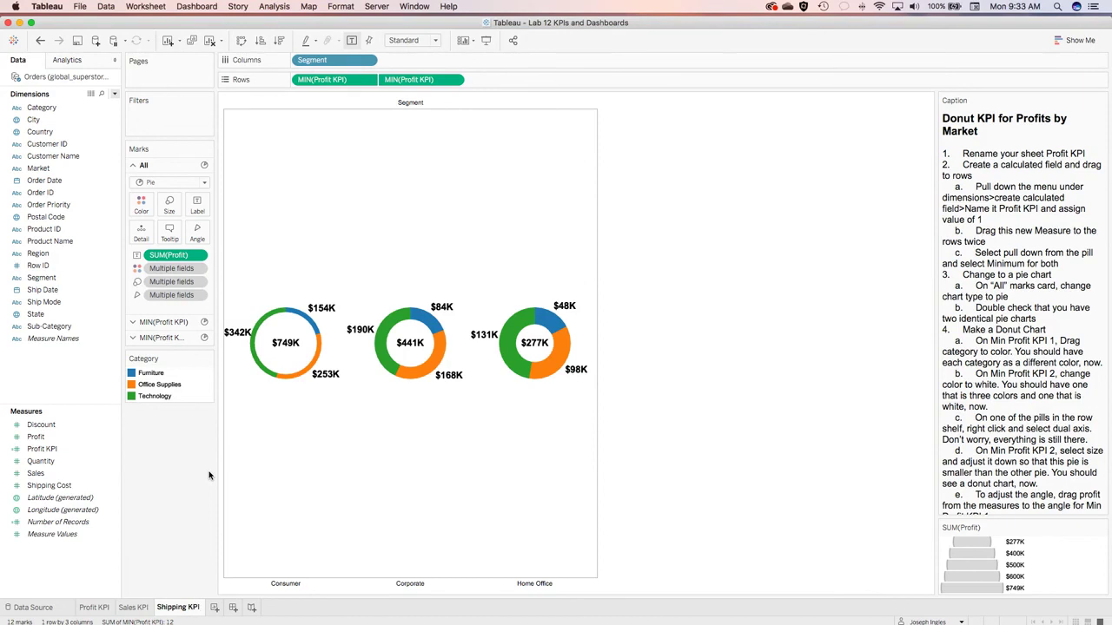
- On the Sales KPI worksheet, replace the Profit label for all marks with Sales
key("ctrl+shift+Tab")
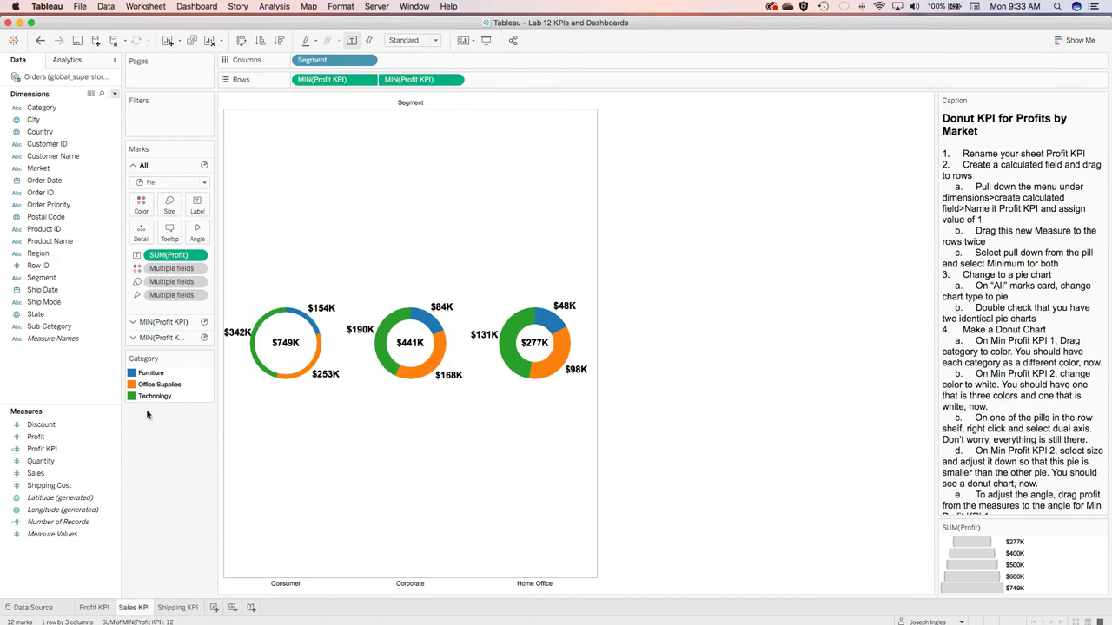
key("ctrl+shift+Tab")
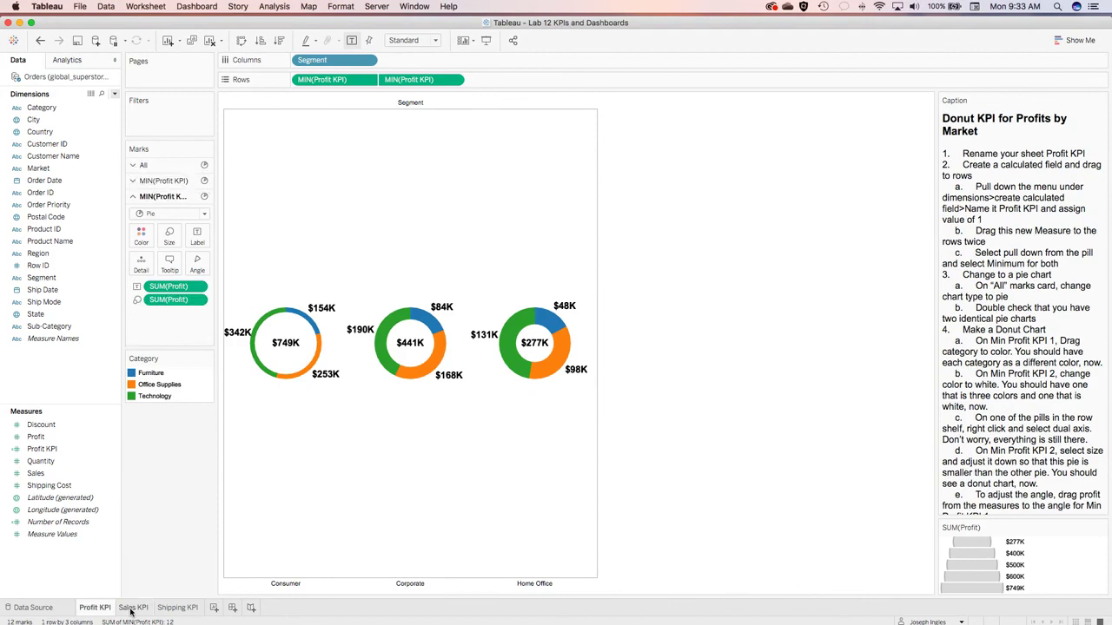
left_click(130, 610)
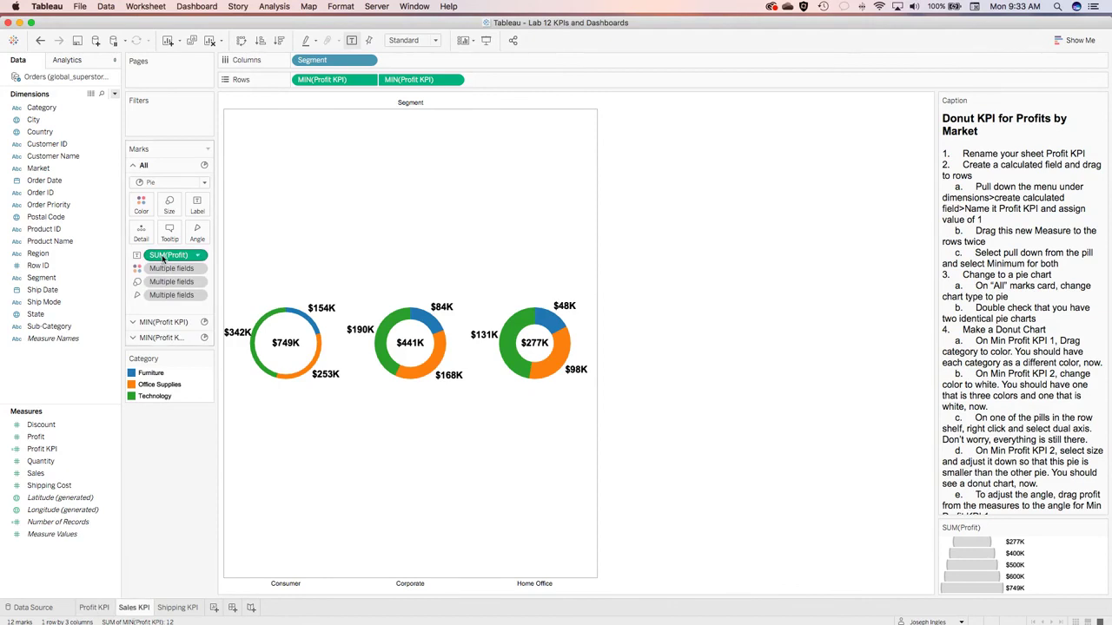
left_click_drag(163, 258, 192, 203)
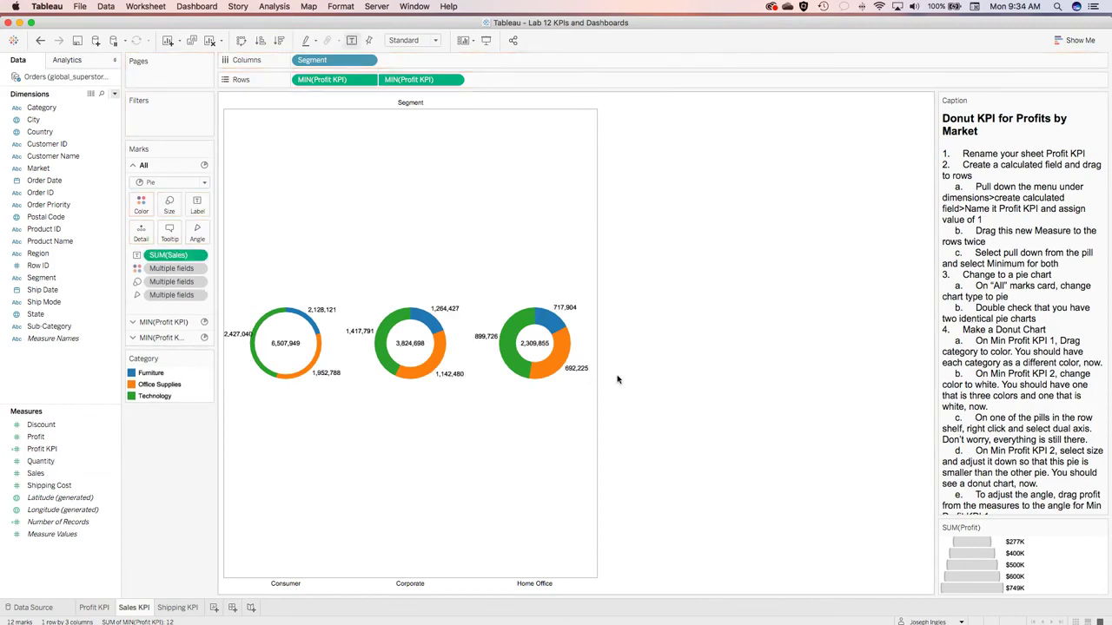
mouse_move(280, 347)
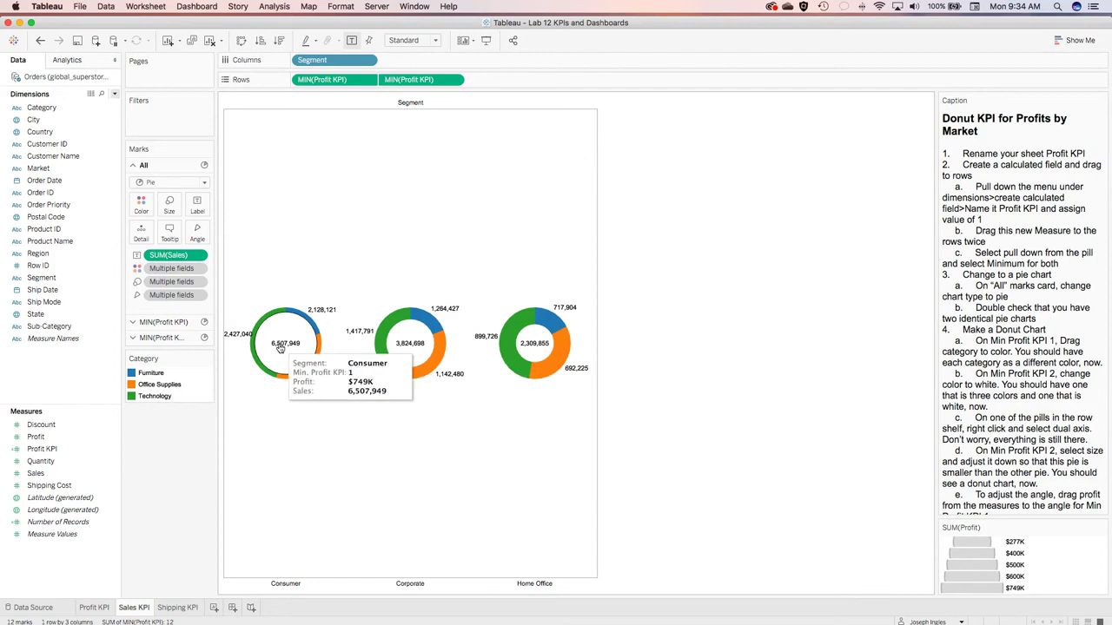
left_click(280, 347)
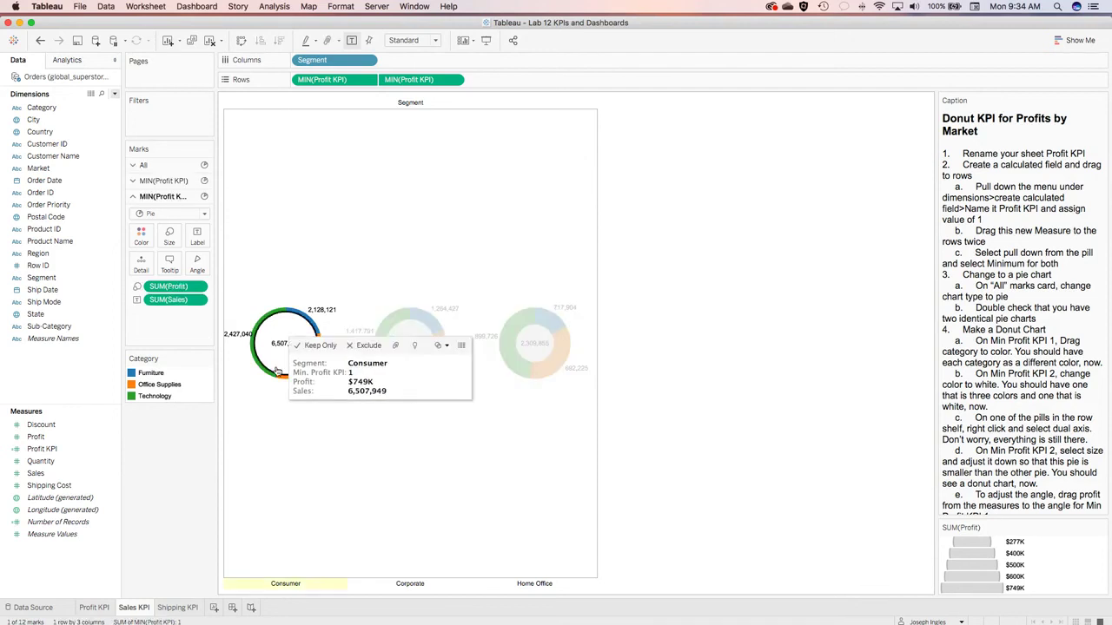
right_click(274, 344)
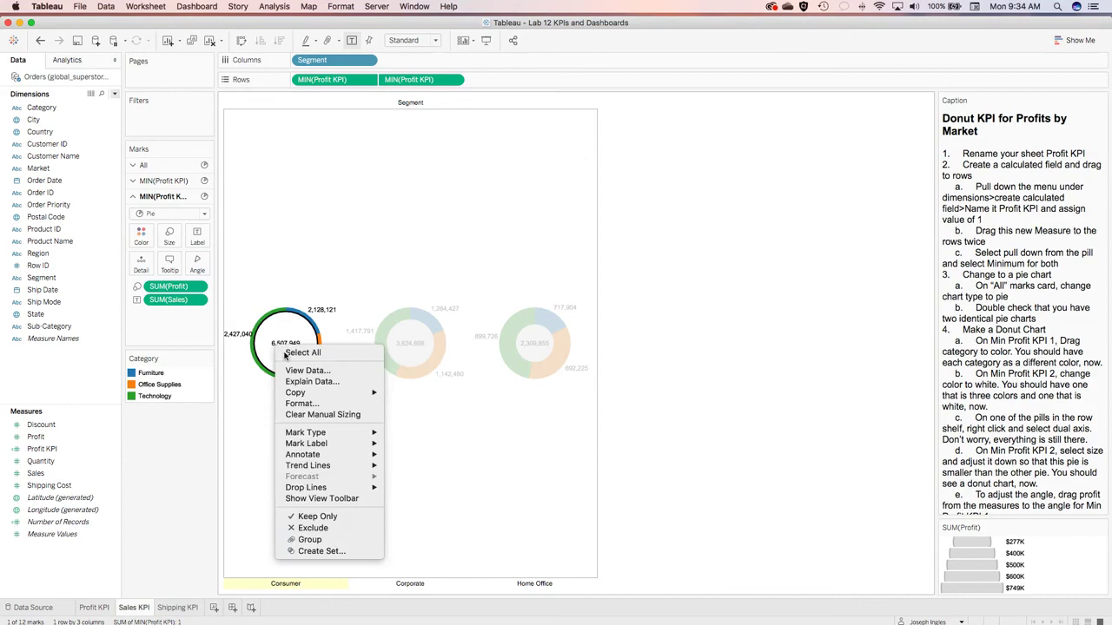
mouse_move(300, 488)
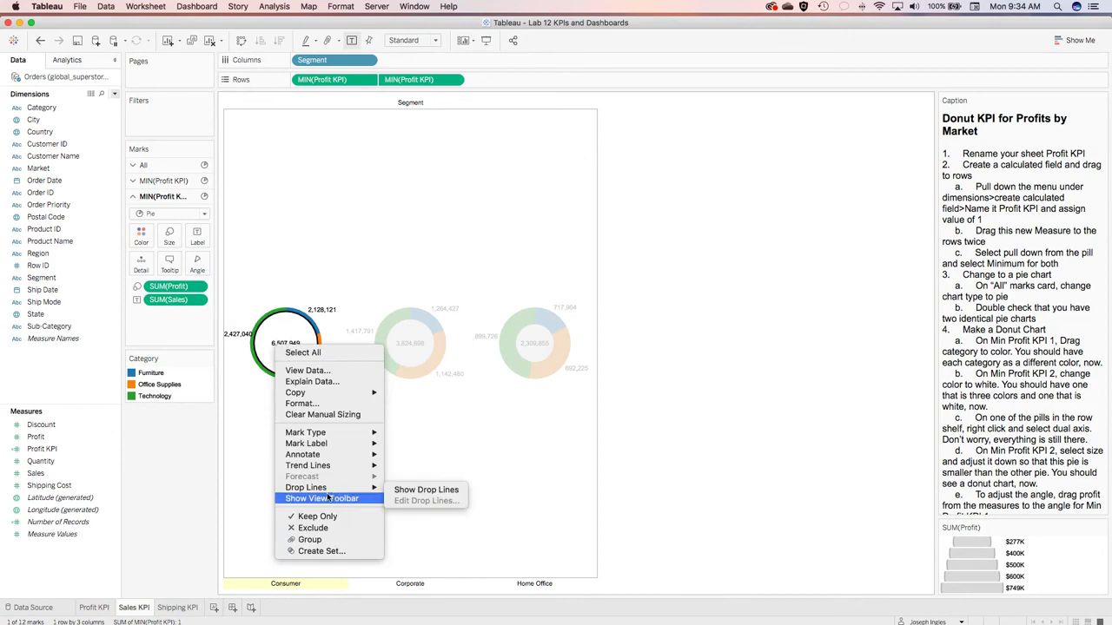
left_click(256, 449)
- Format the SUM(Sales) labels in the pane with bold Arial at 12 pt
right_click(284, 344)
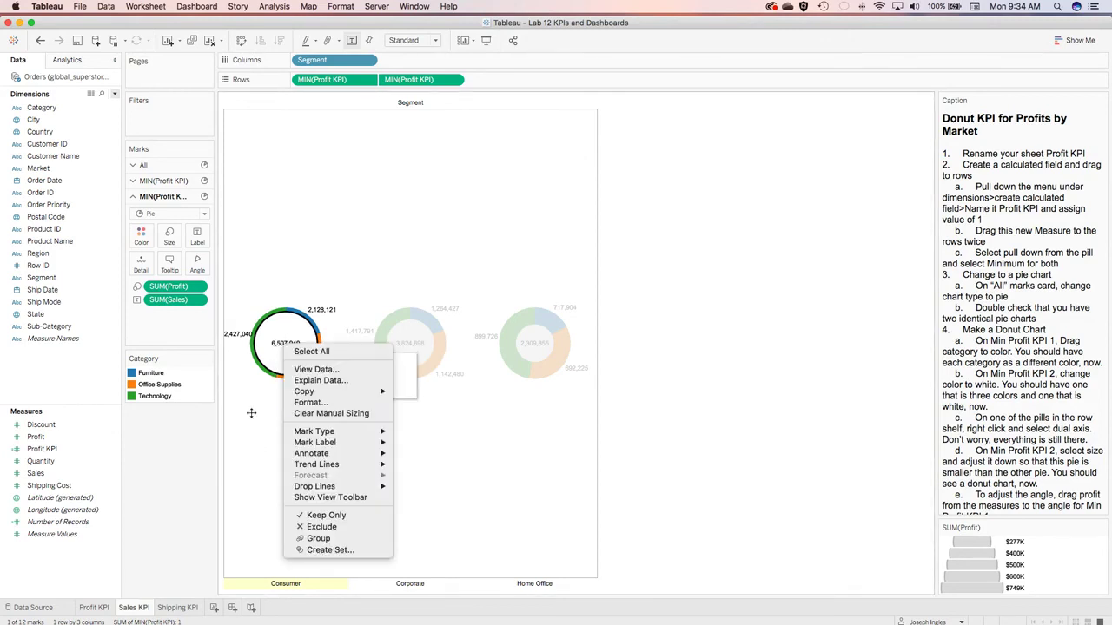
left_click(318, 402)
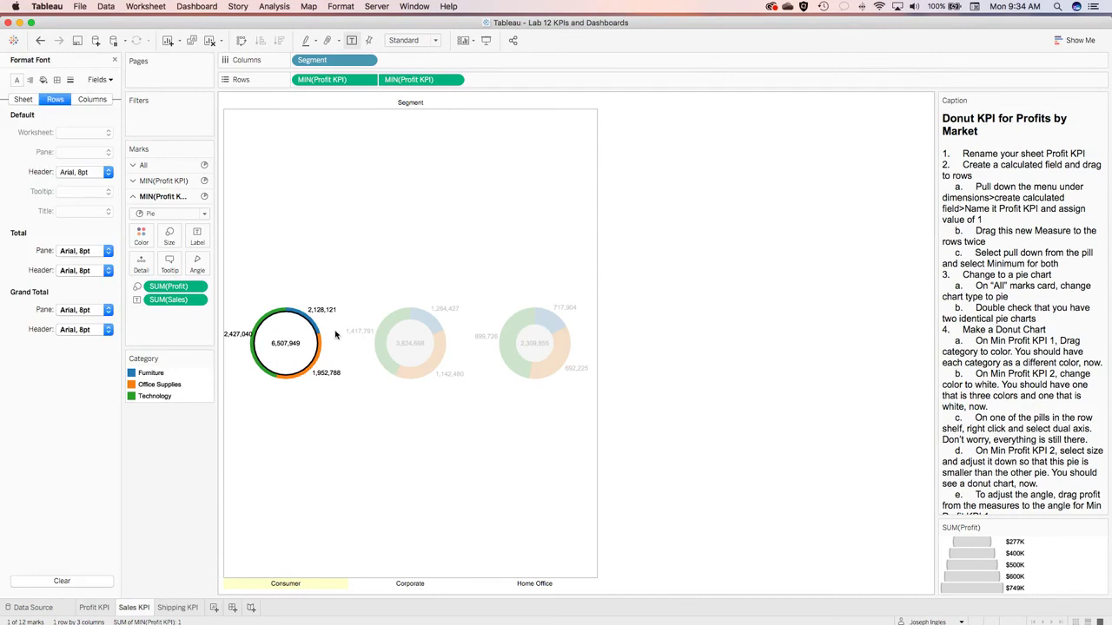
left_click(106, 81)
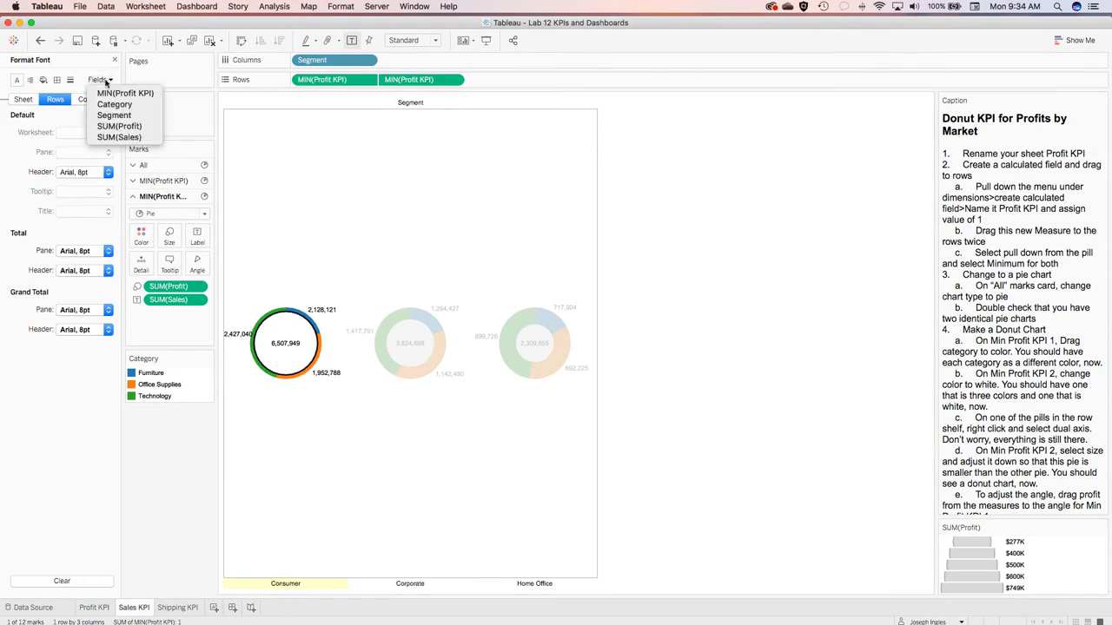
left_click(142, 138)
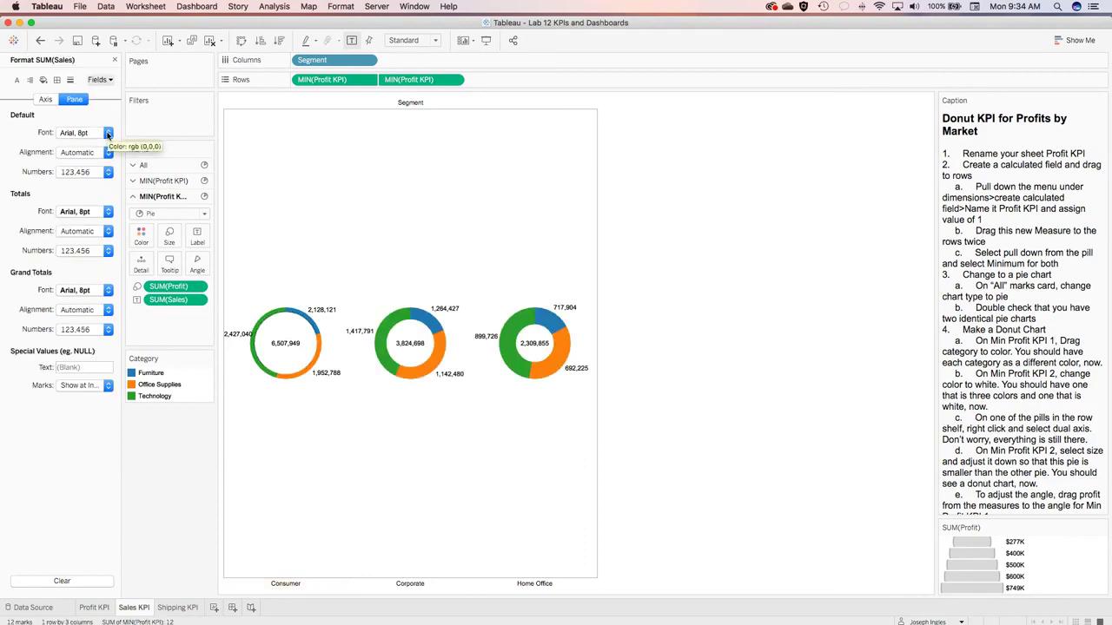
left_click(107, 133)
left_click(85, 169)
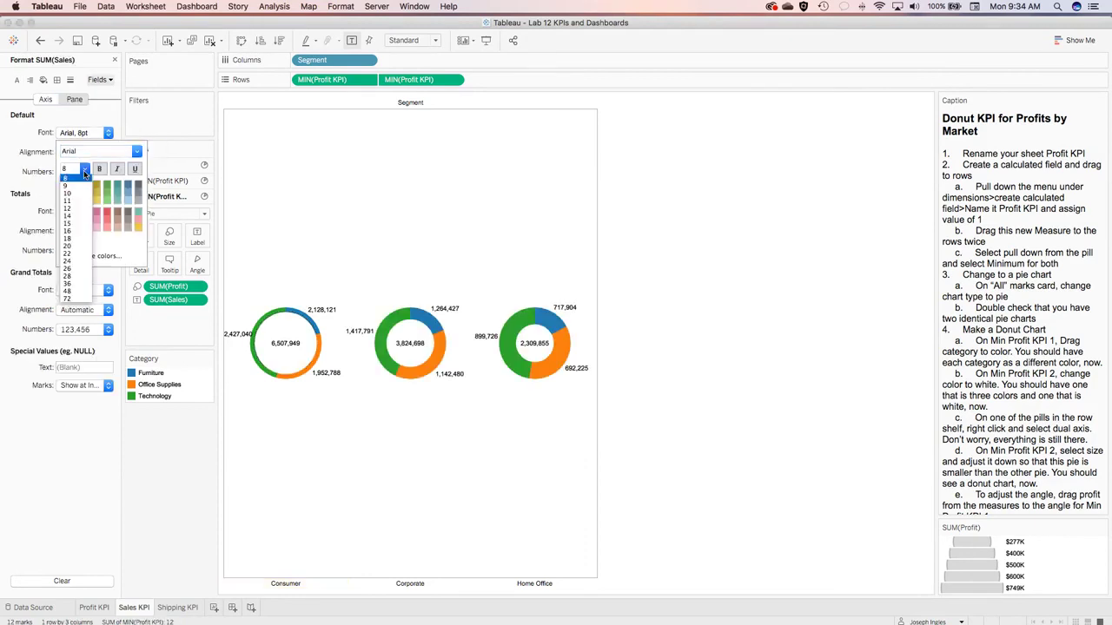
left_click(67, 217)
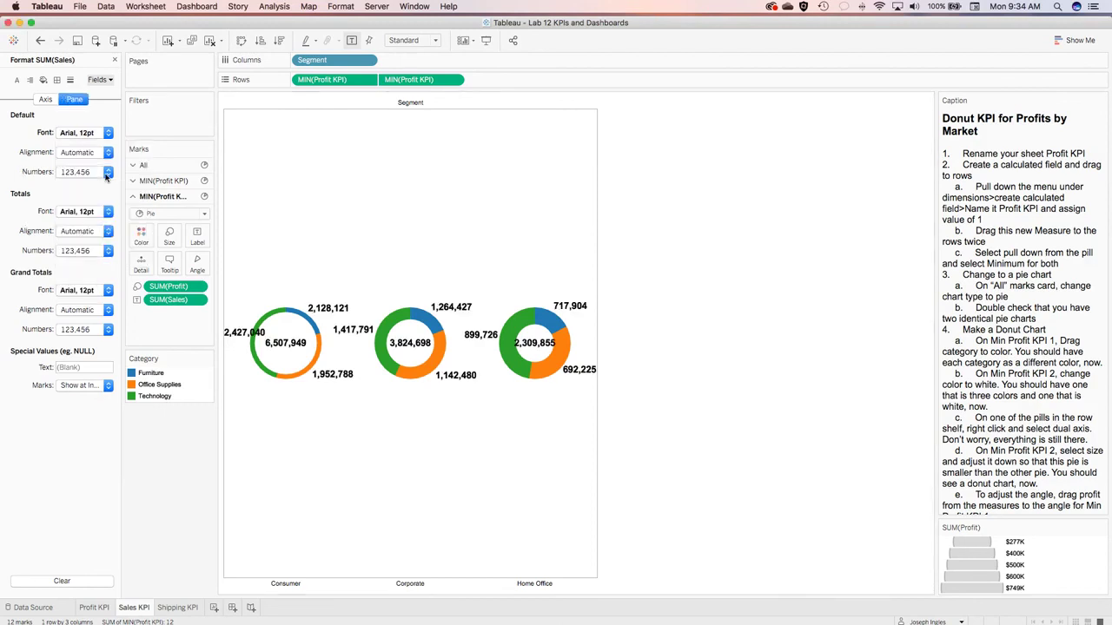
- Format the SUM(Sales) numbers as Currency (Custom) with 0 decimal places and display units in Millions (M)
left_click(108, 172)
left_click(103, 237)
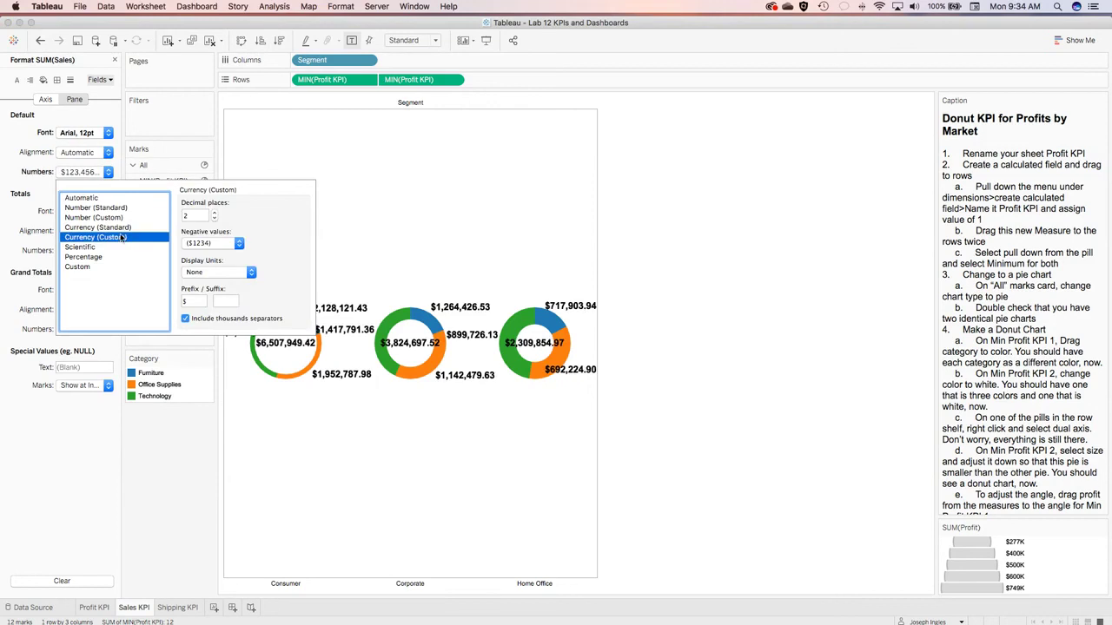
left_click(215, 219)
left_click(214, 219)
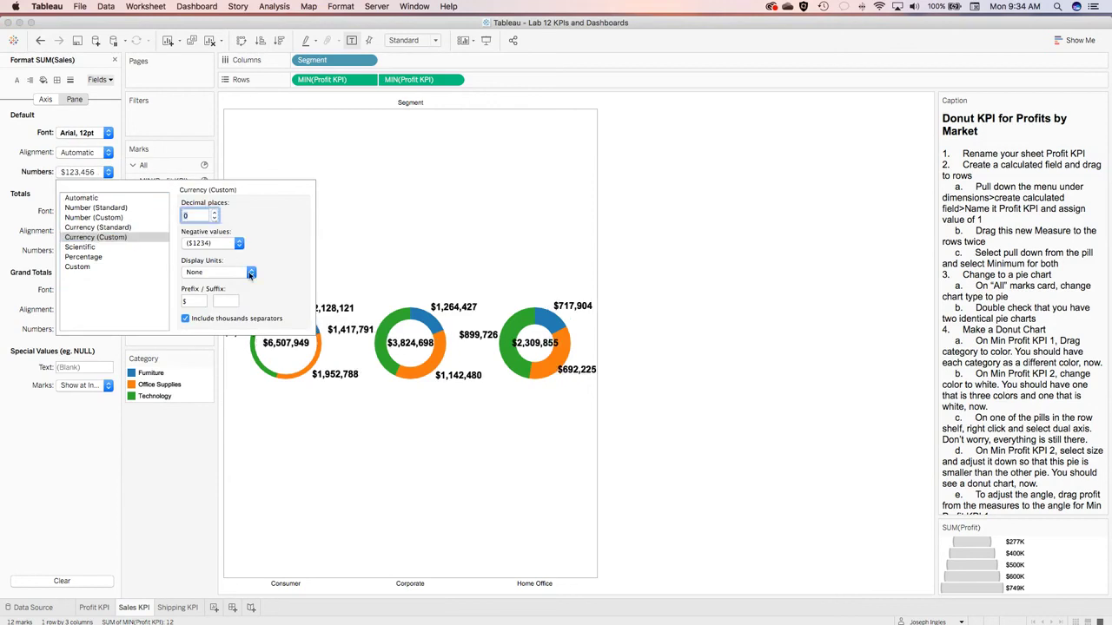
left_click(251, 273)
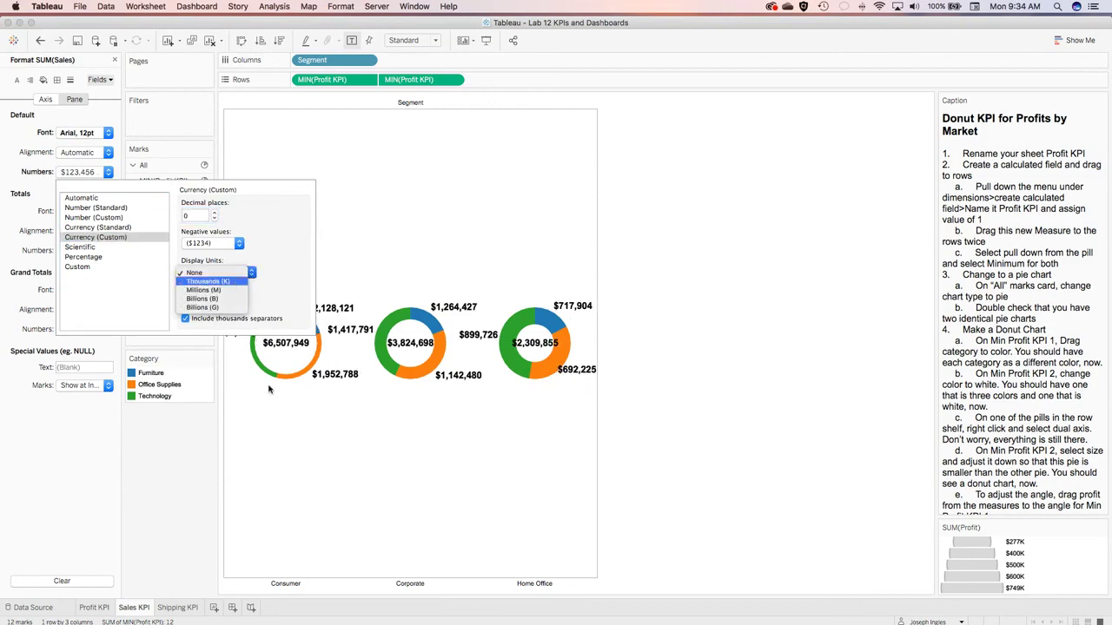
left_click(234, 290)
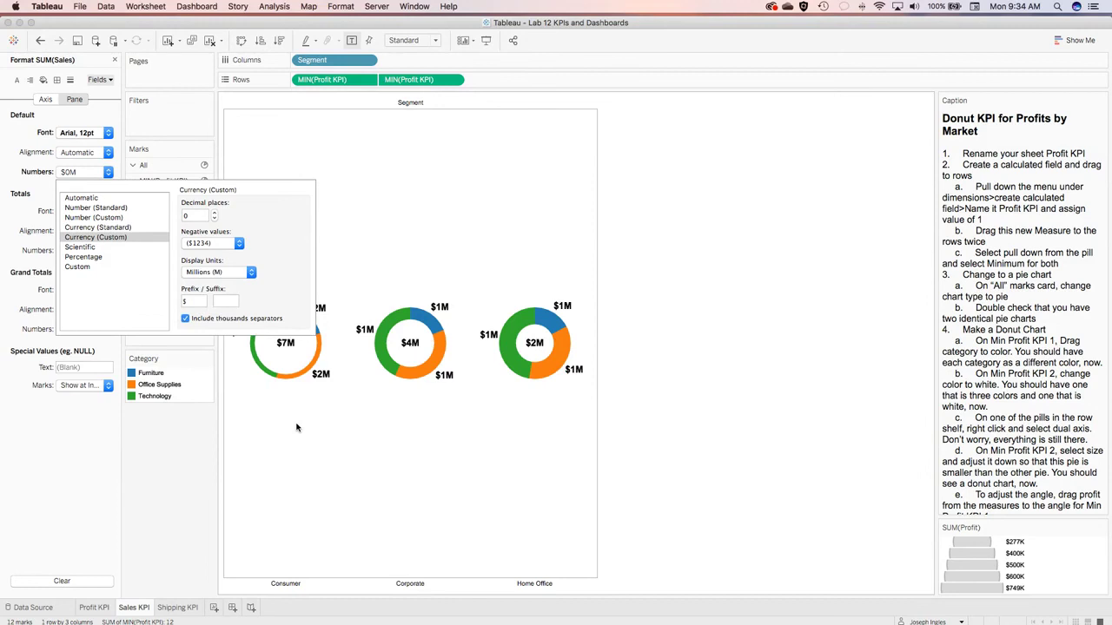
left_click(251, 273)
left_click(234, 272)
left_click(254, 406)
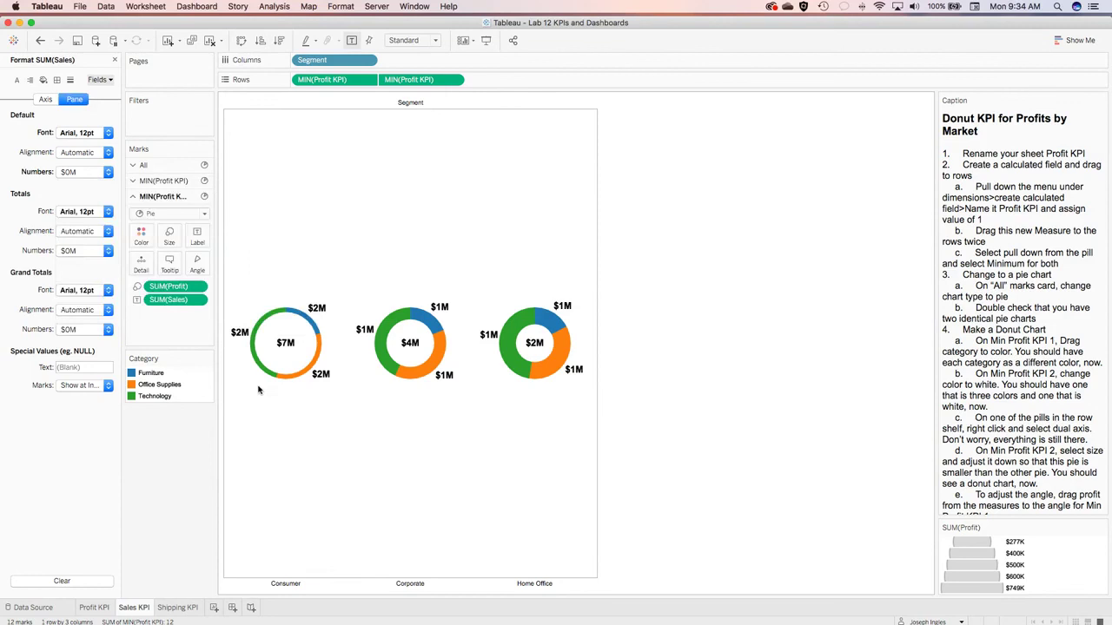
- Switch the display units of the SUM(Sales) currency labels to Thousands (K)
left_click(106, 173)
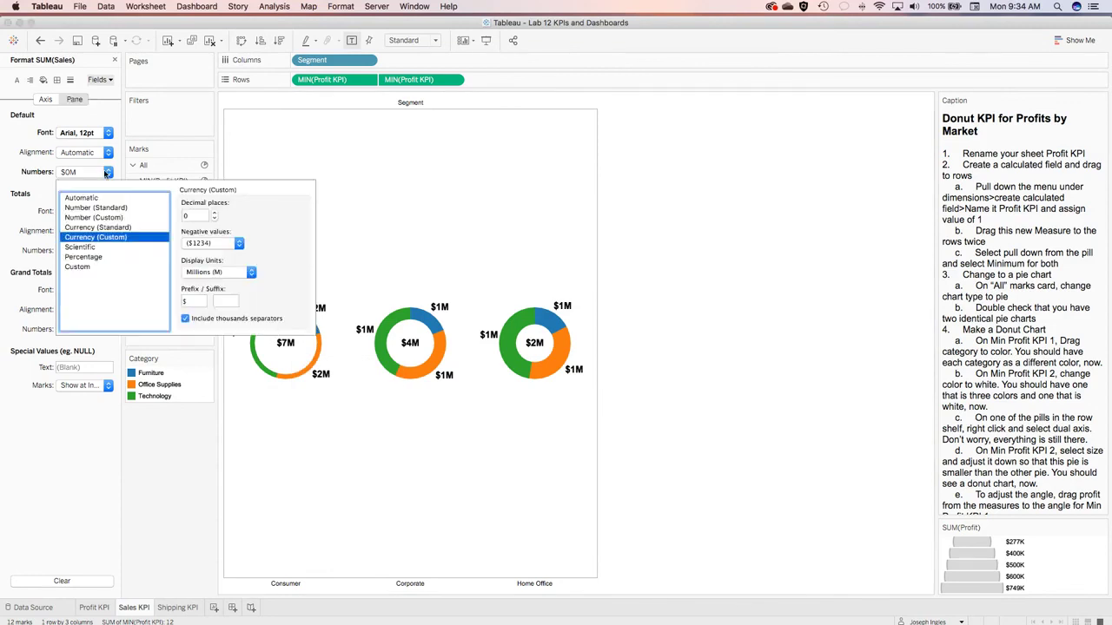
left_click(248, 273)
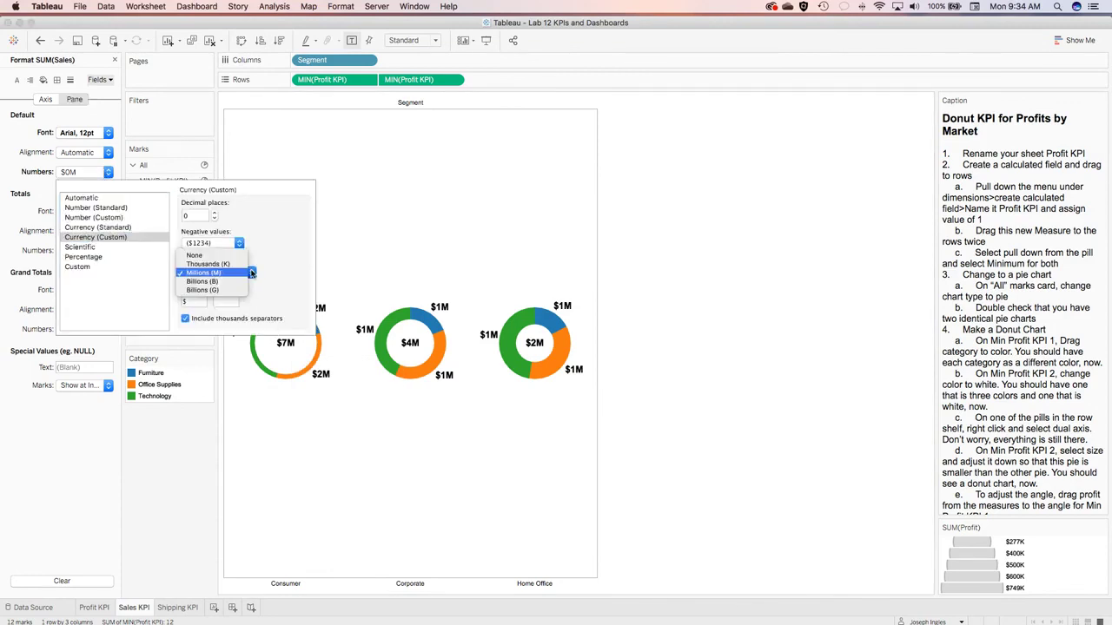
left_click(228, 266)
left_click(278, 410)
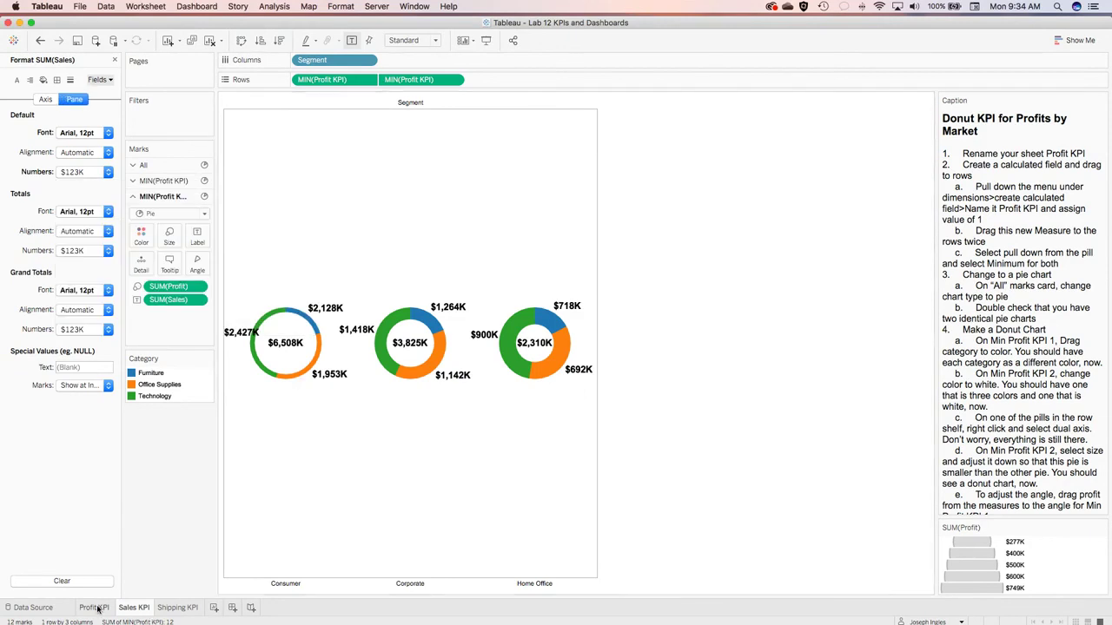
- On the Shipping KPI worksheet, close the formatting options and add Shipping Cost as the label for the donut charts
mouse_move(182, 613)
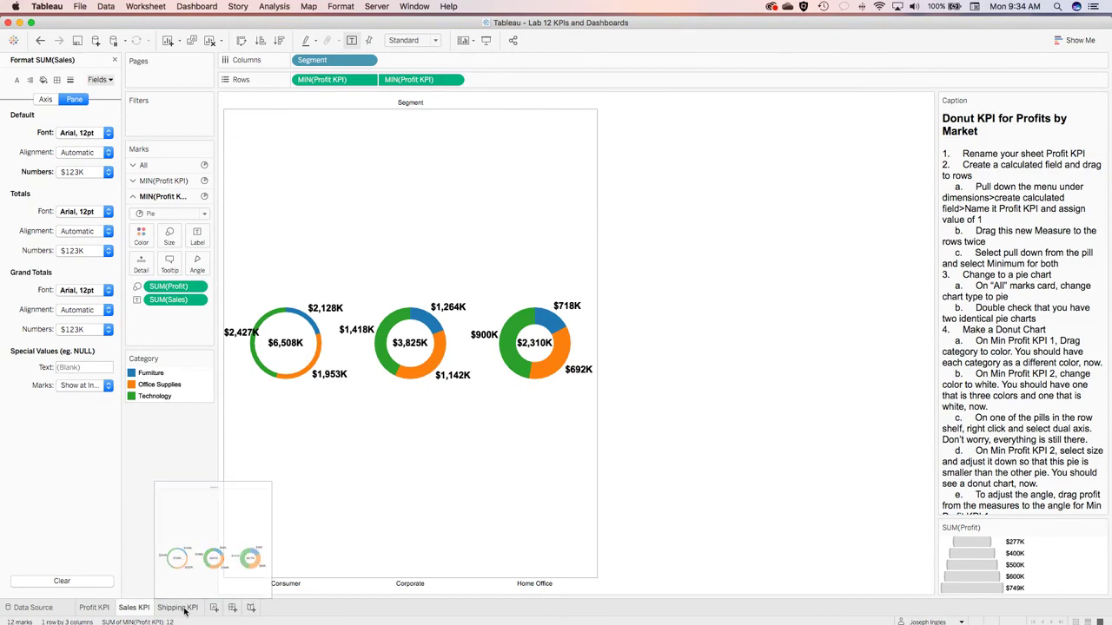
left_click(182, 610)
left_click_drag(169, 265, 101, 46)
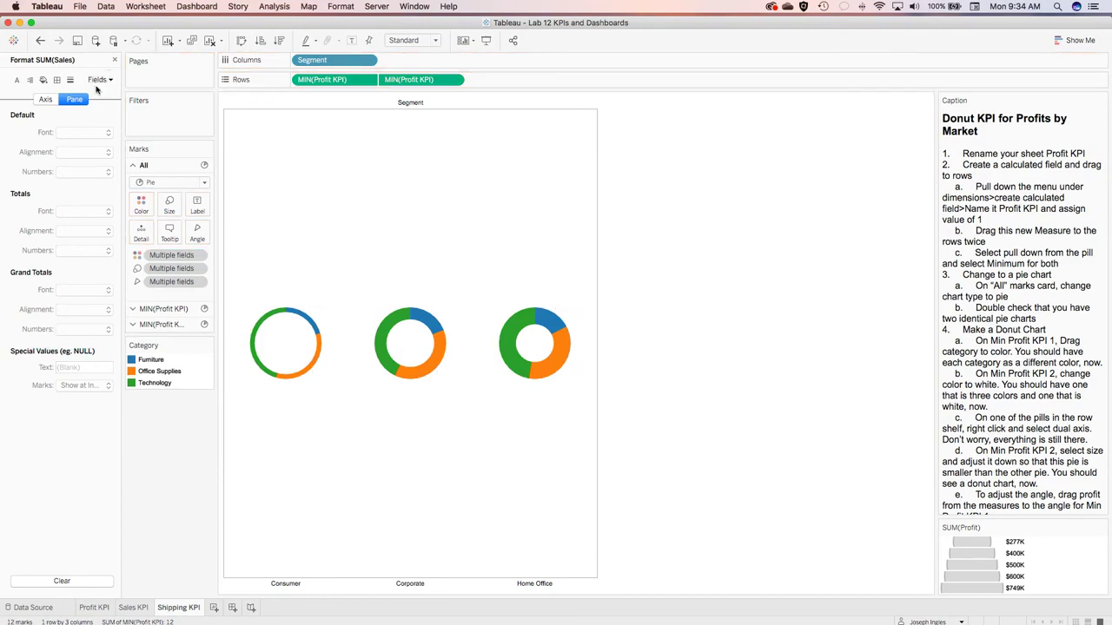
left_click(115, 60)
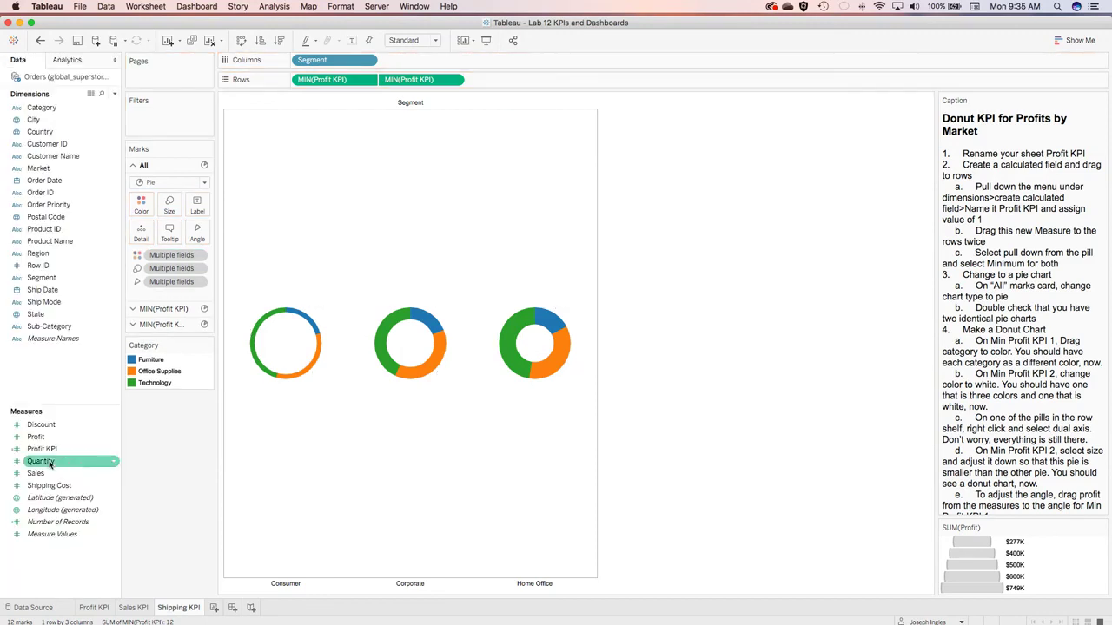
left_click_drag(49, 486, 202, 205)
- Format the SUM(Shipping Cost) labels in the pane with bold Arial at 12 pt
left_click(280, 346)
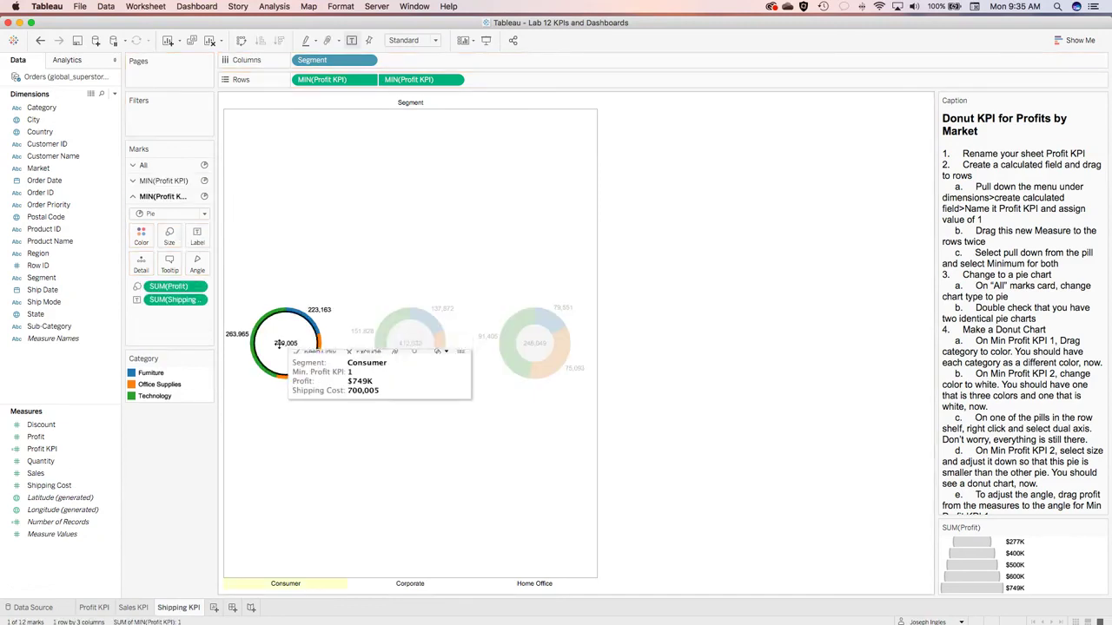
right_click(280, 345)
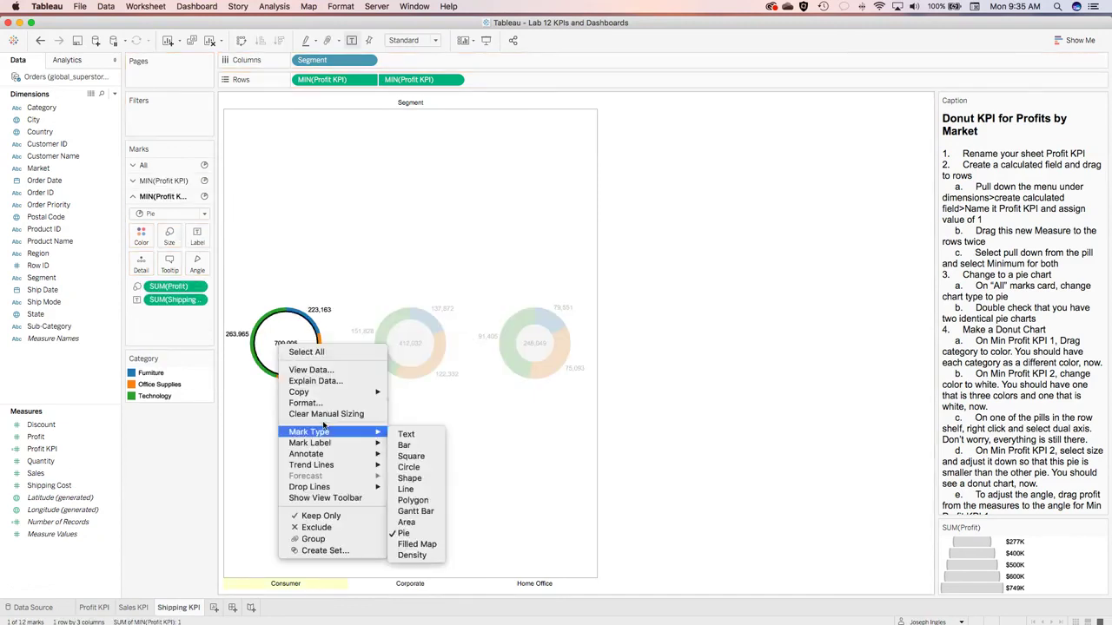
left_click(316, 405)
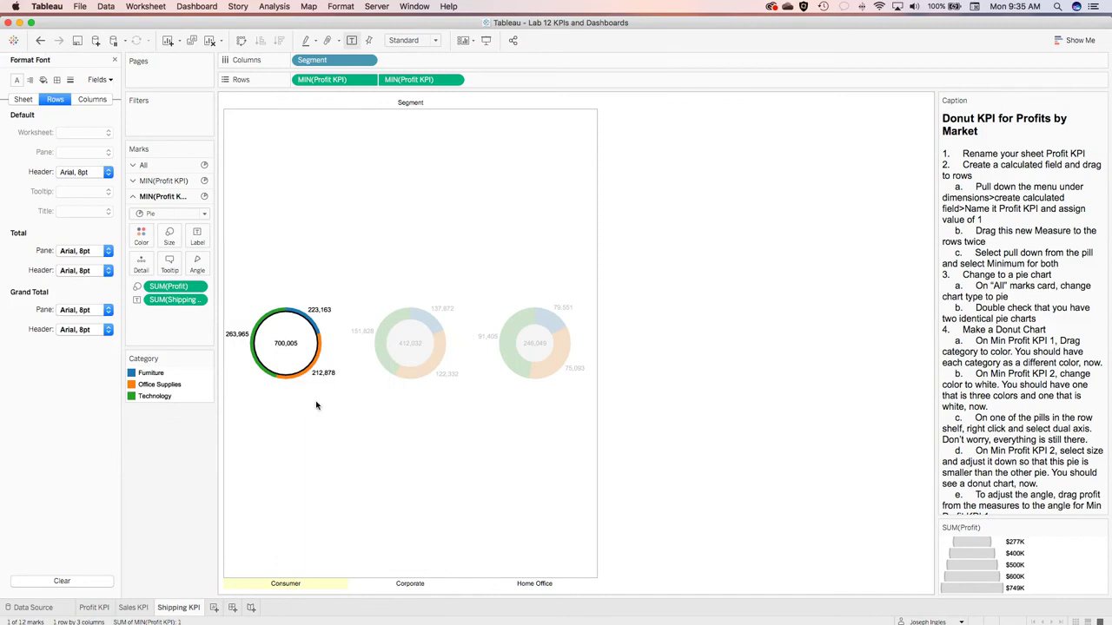
left_click(99, 79)
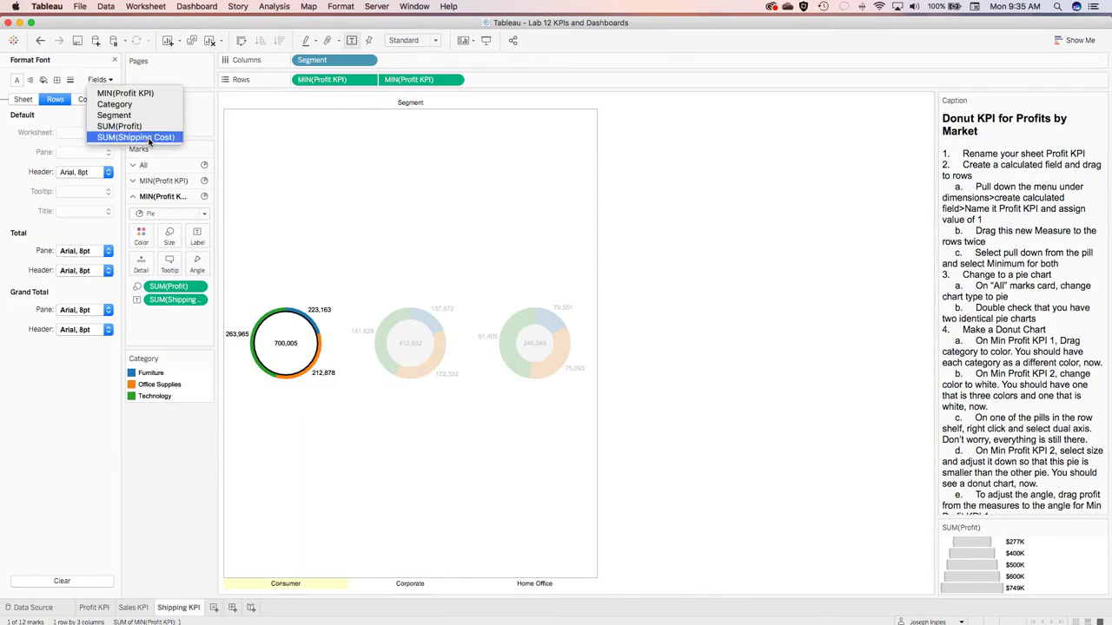
left_click(149, 138)
left_click(108, 132)
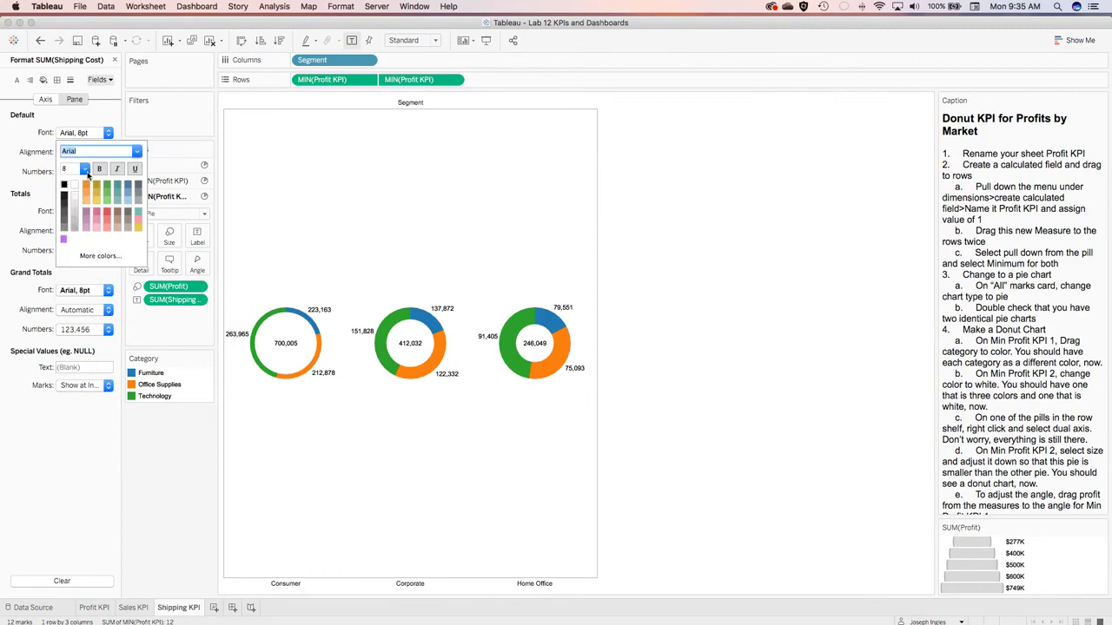
left_click(85, 170)
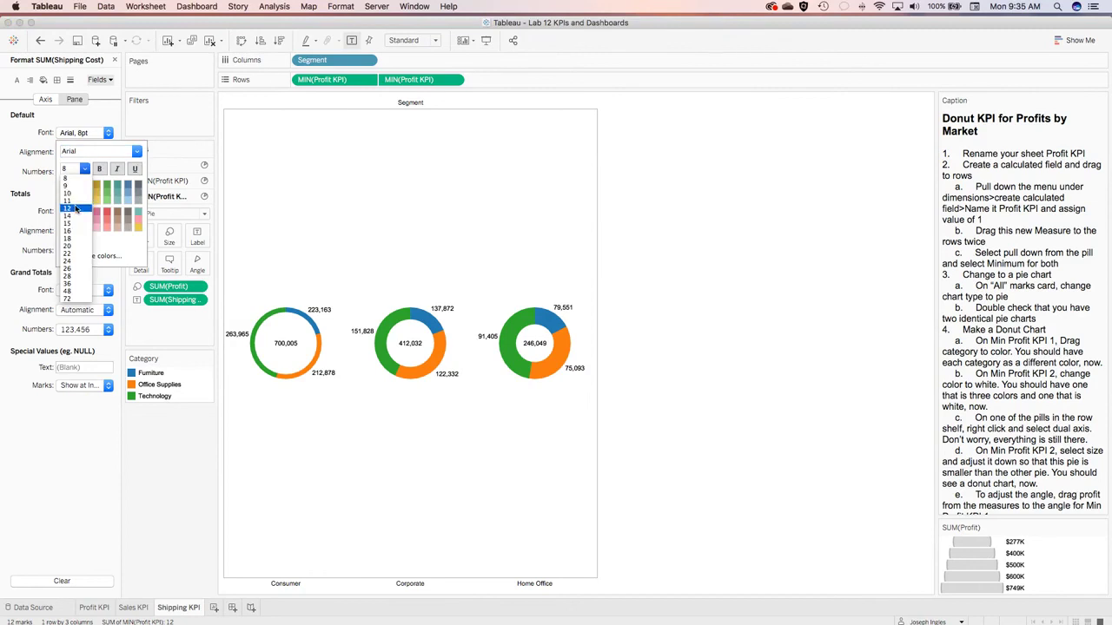
left_click(70, 193)
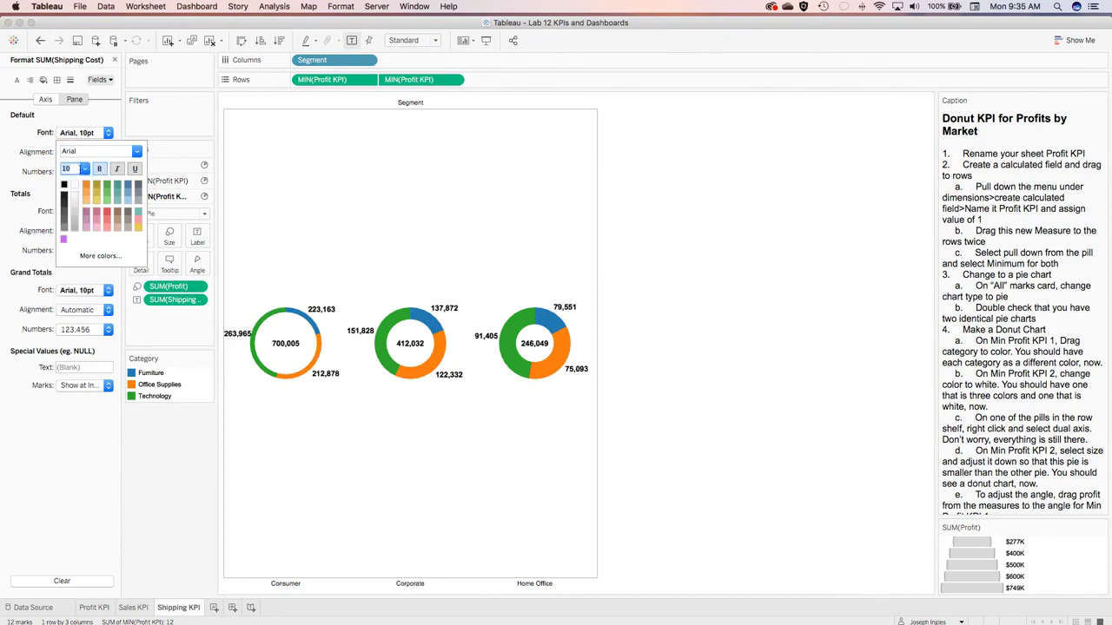
left_click(81, 169)
left_click(76, 207)
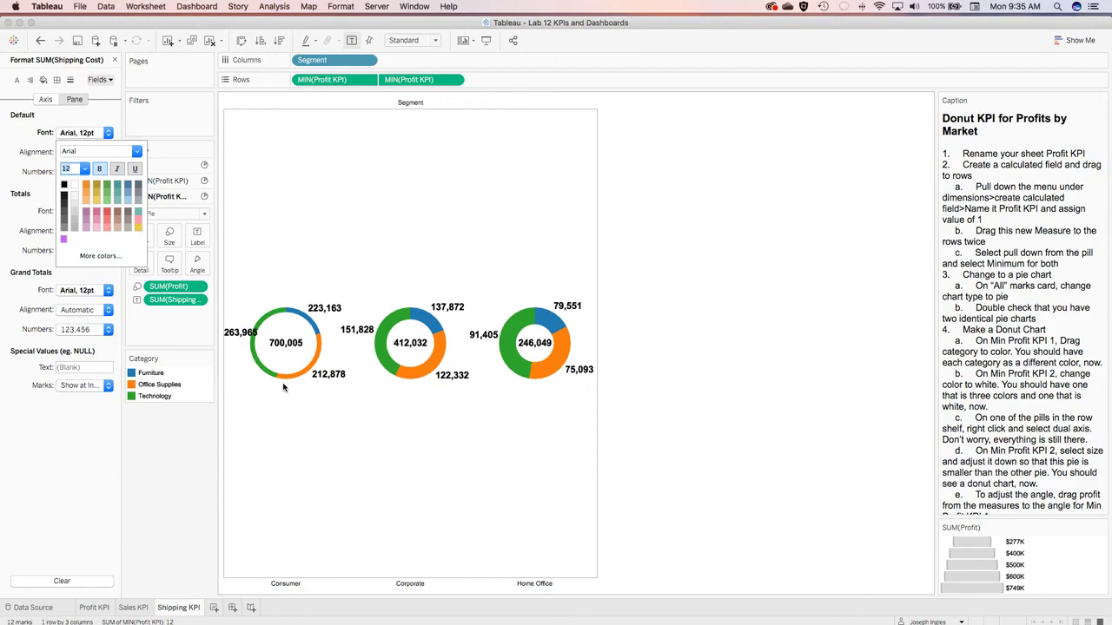
left_click(21, 133)
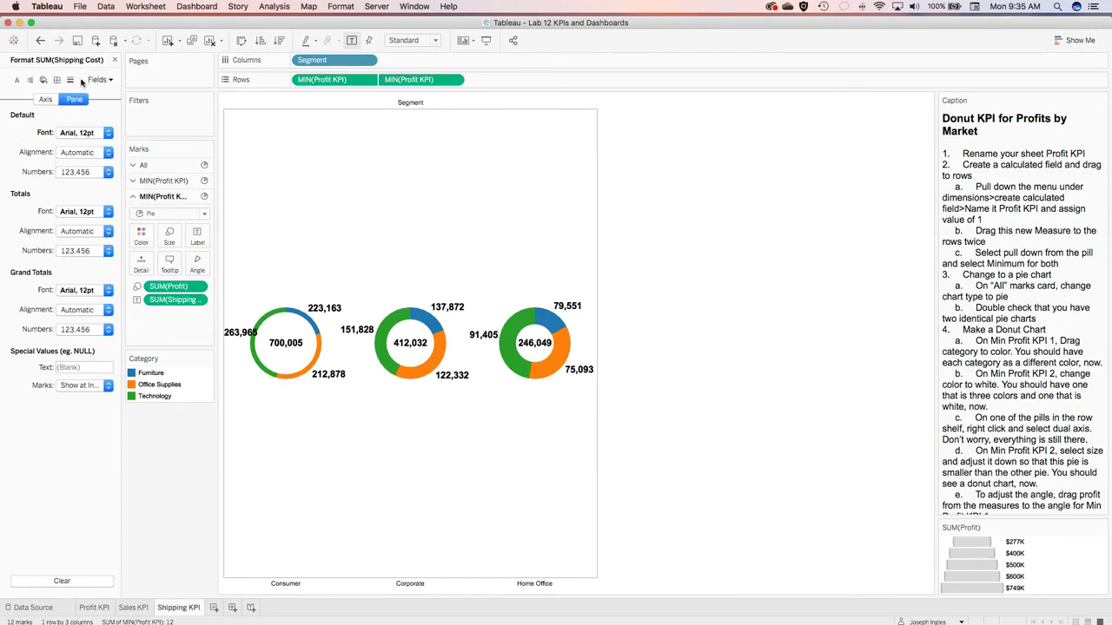
- Format the SUM(Shipping Cost) numbers as Currency (Custom) with 0 decimal places and display units in Thousands (K)
left_click(108, 172)
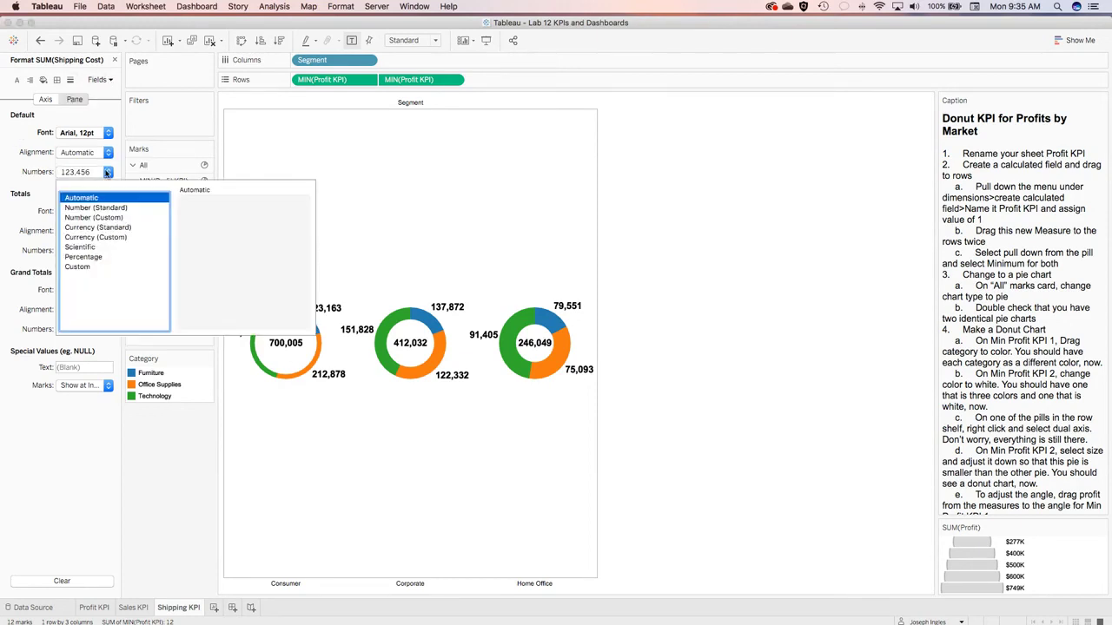
left_click(106, 240)
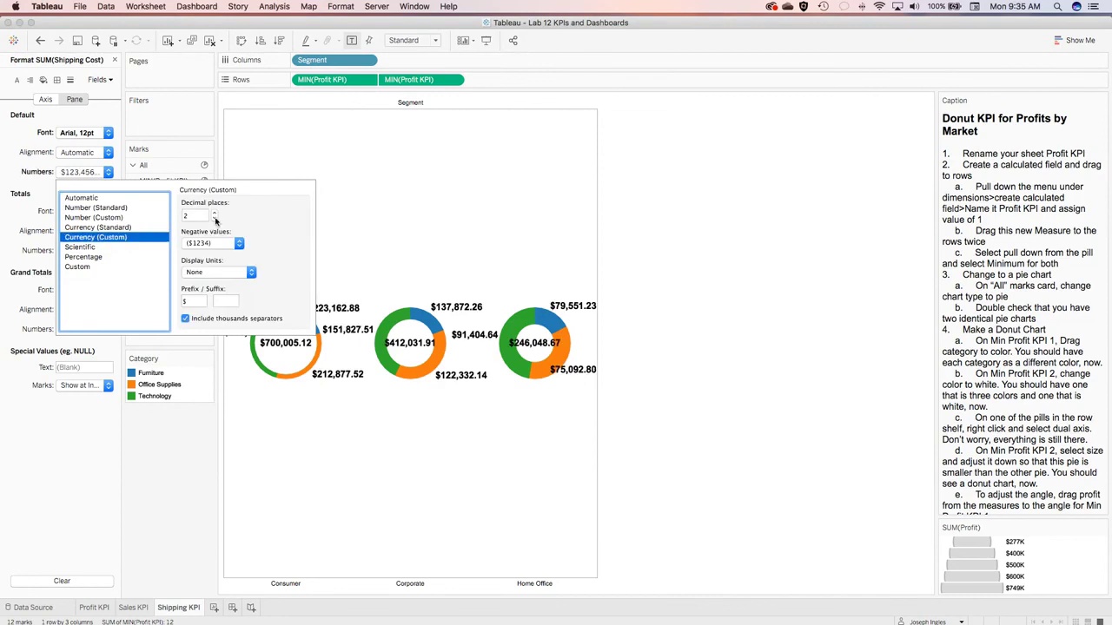
left_click(251, 274)
left_click(207, 284)
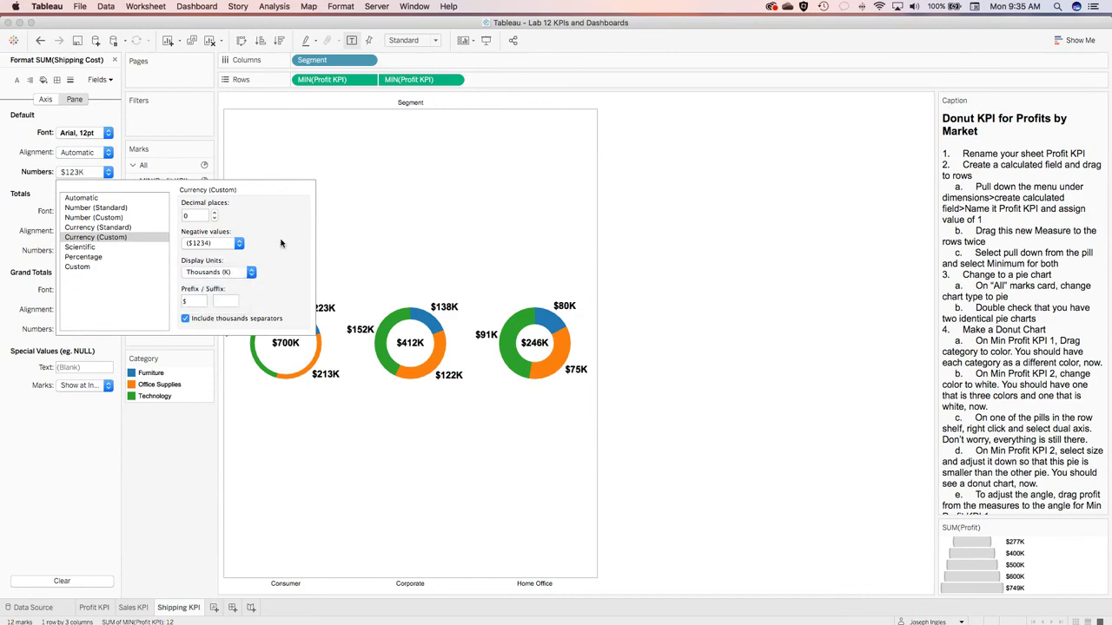
- Compare the Profit KPI, Sales KPI and Shipping KPI worksheets to check that their formatting is consistent
left_click(98, 608)
left_click(134, 608)
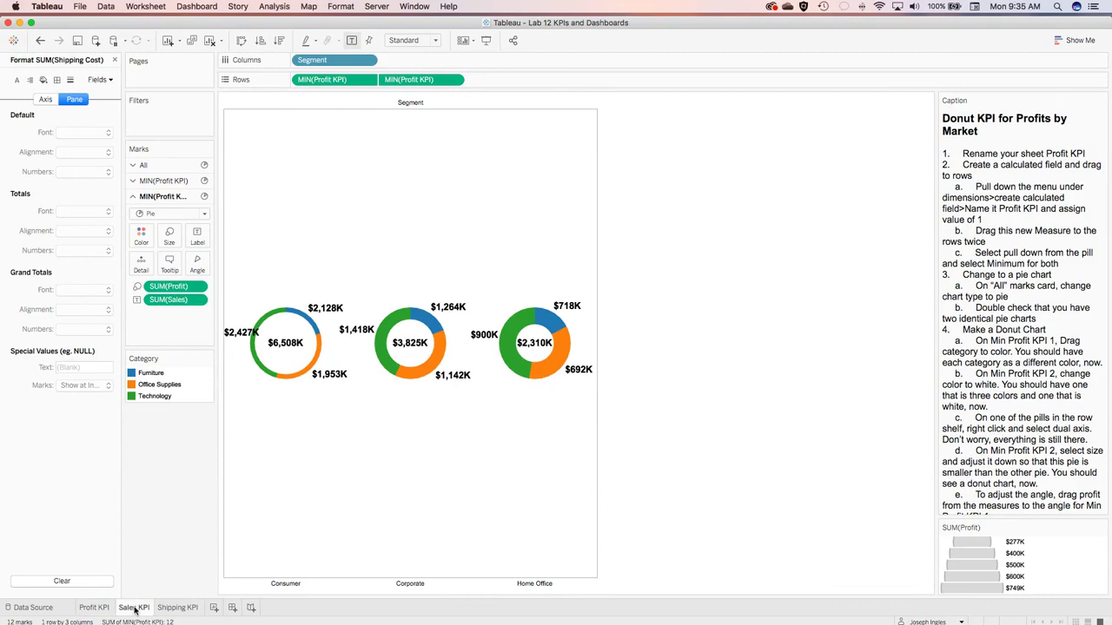
left_click(174, 608)
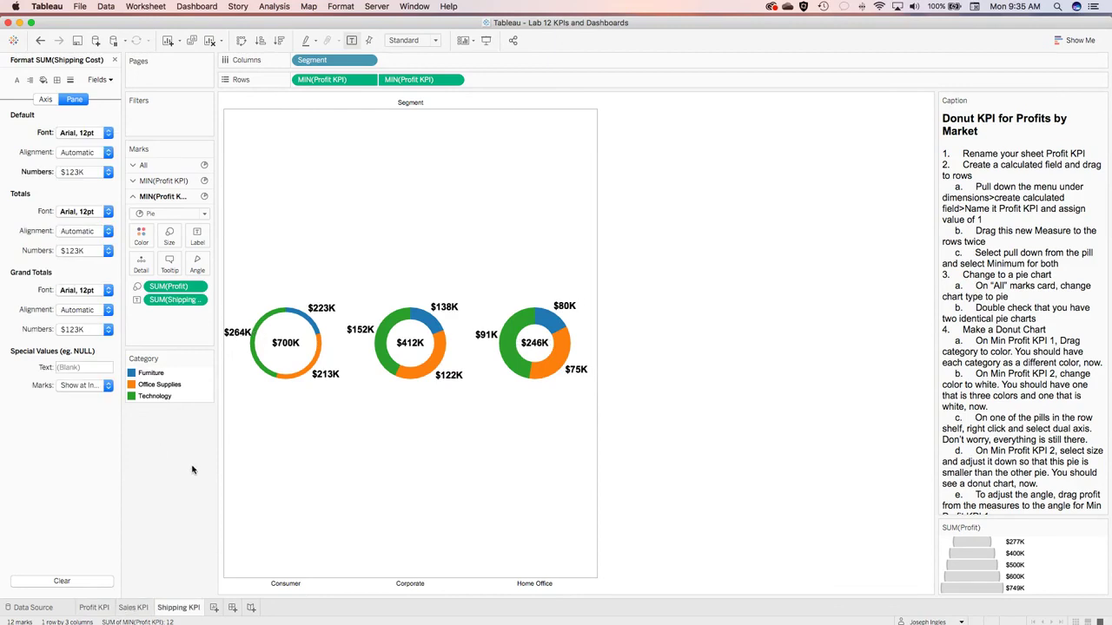
left_click(95, 608)
left_click(134, 608)
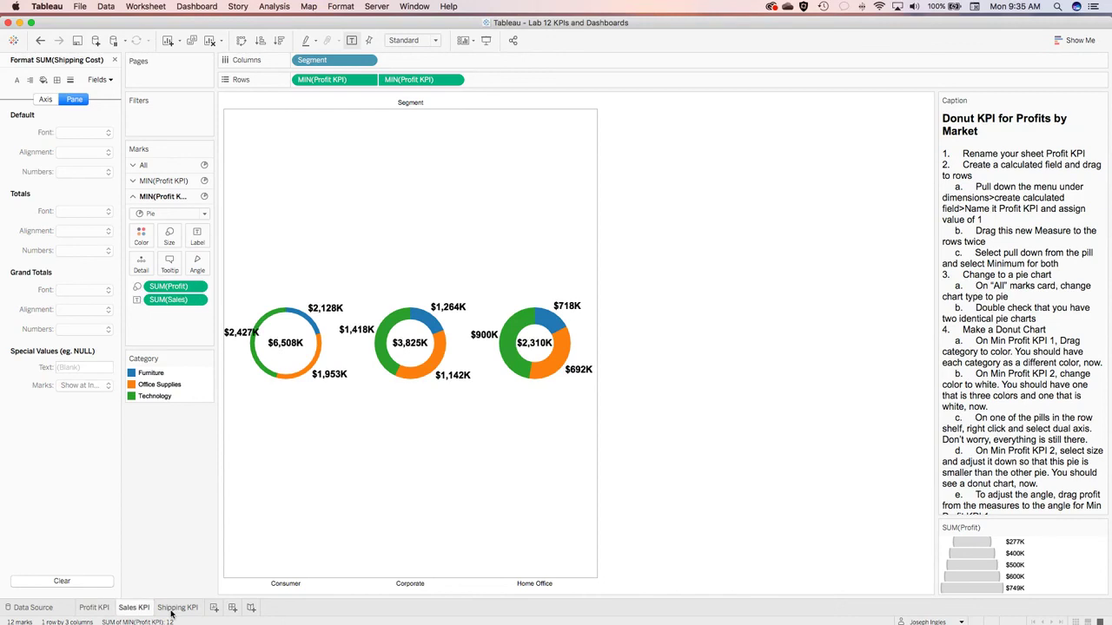
left_click(173, 608)
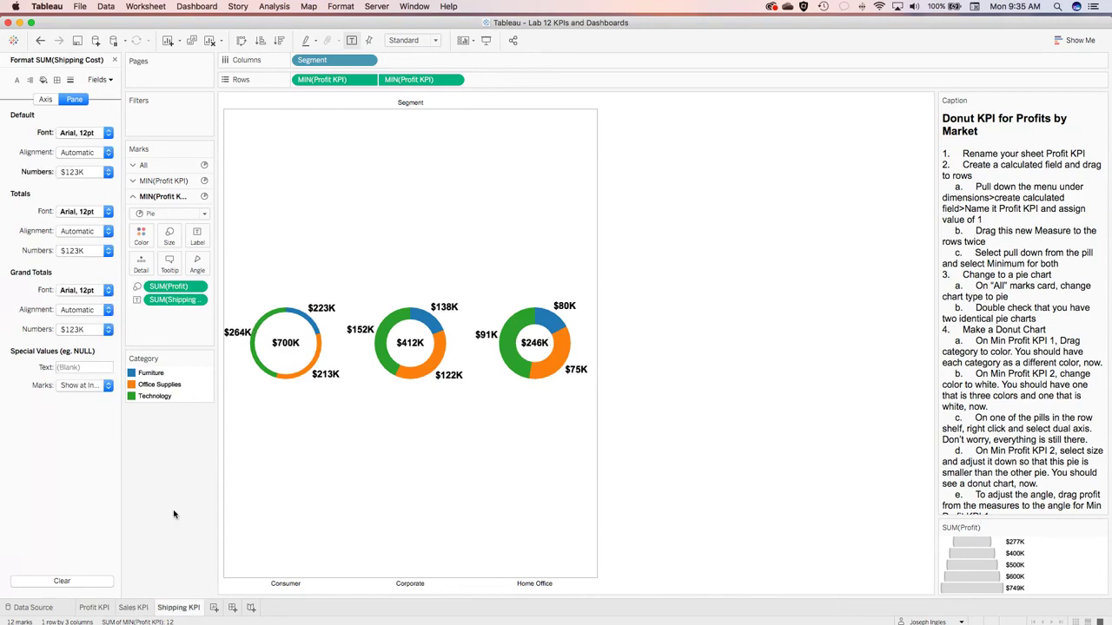
- Close the formatting options and reorder the worksheets as Sales KPI, Shipping KPI, Profit KPI
left_click(113, 60)
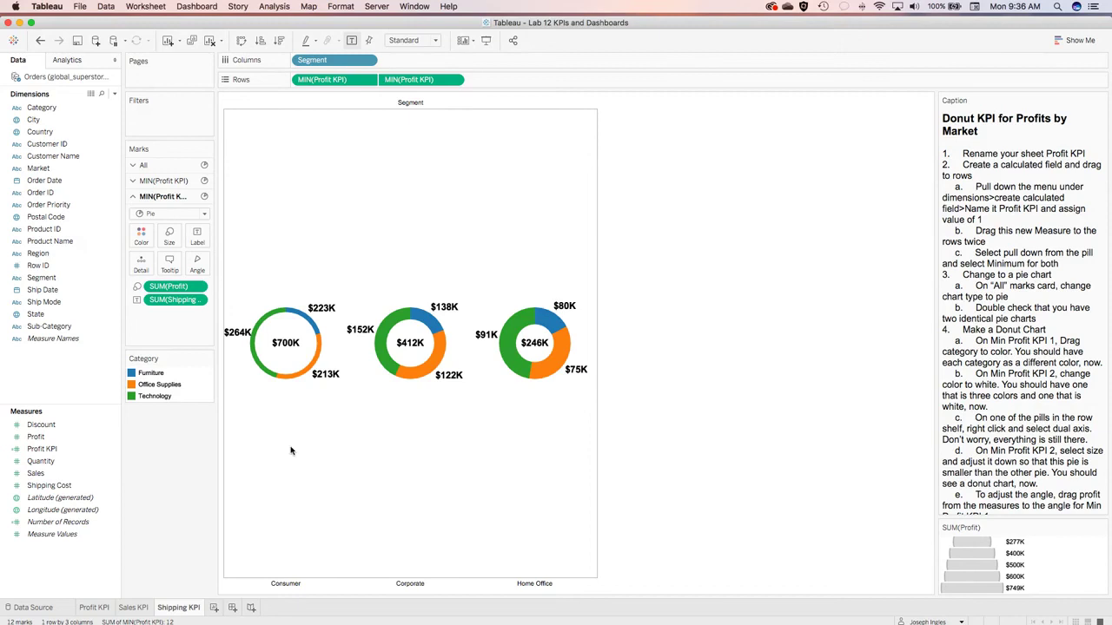
scroll(1026, 414, "down", 10)
scroll(1026, 413, "down", 8)
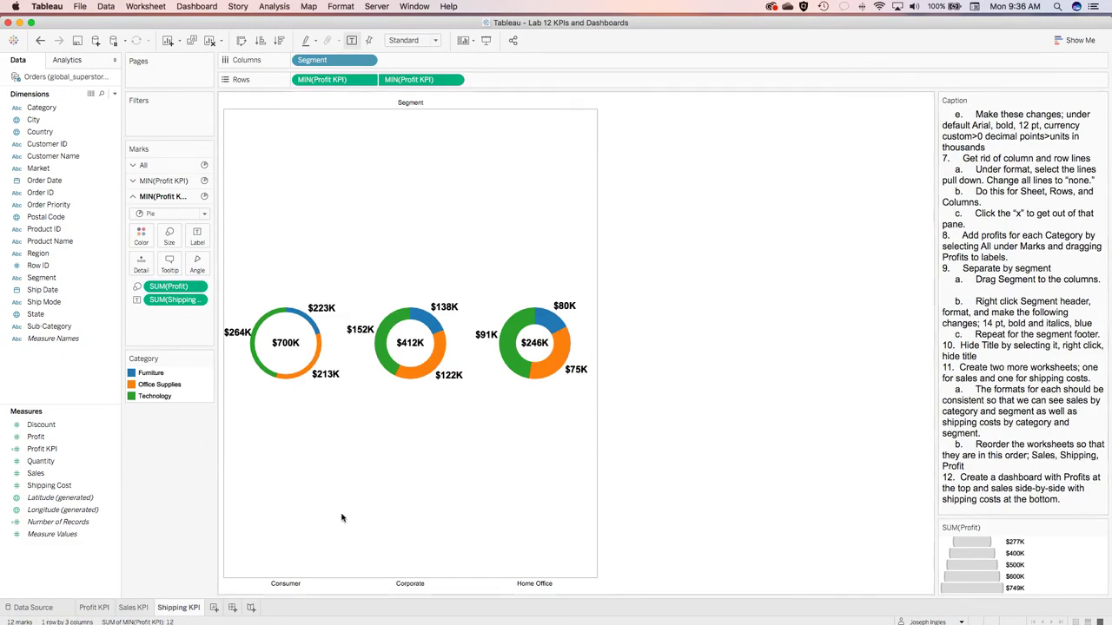
left_click_drag(132, 607, 78, 608)
left_click_drag(178, 608, 130, 608)
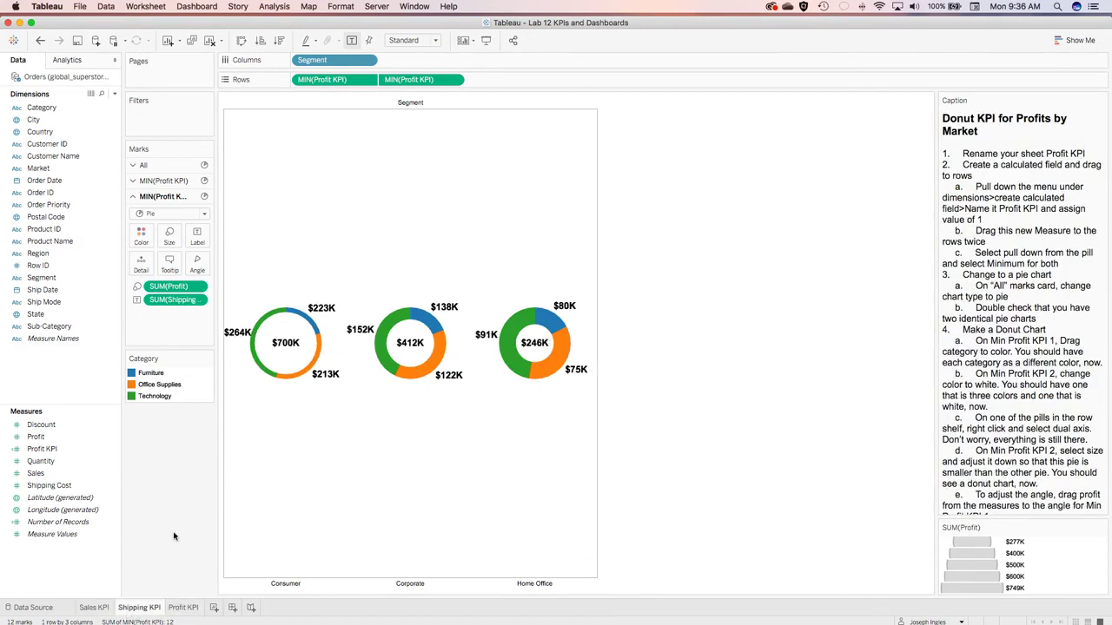
- Create a new dashboard and place the Profit KPI worksheet on it
scroll(999, 347, "down", 10)
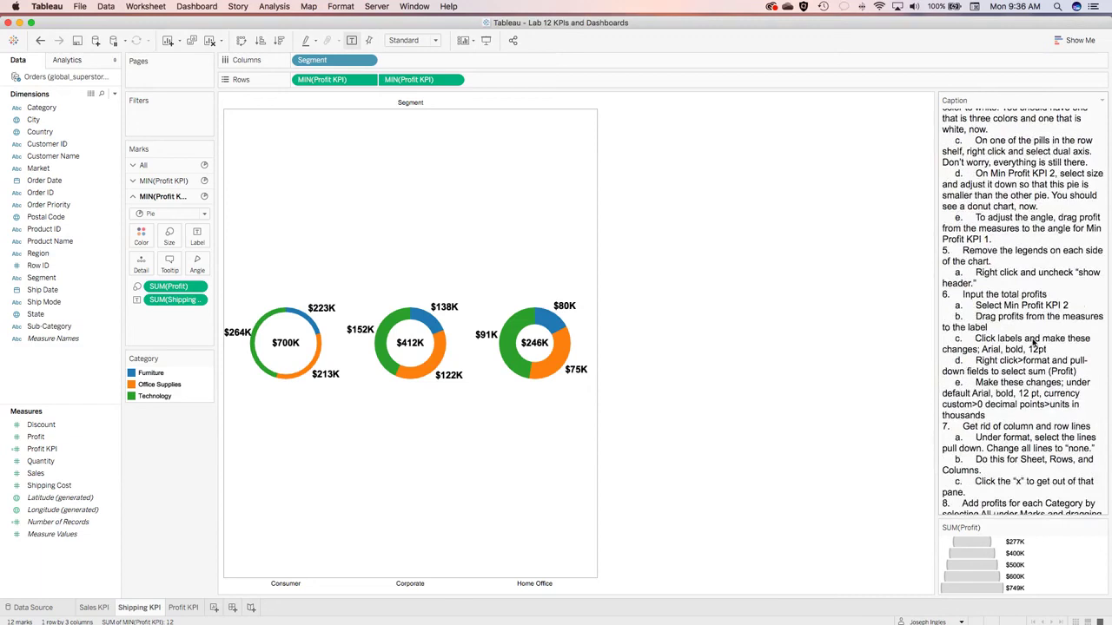
scroll(1033, 344, "down", 8)
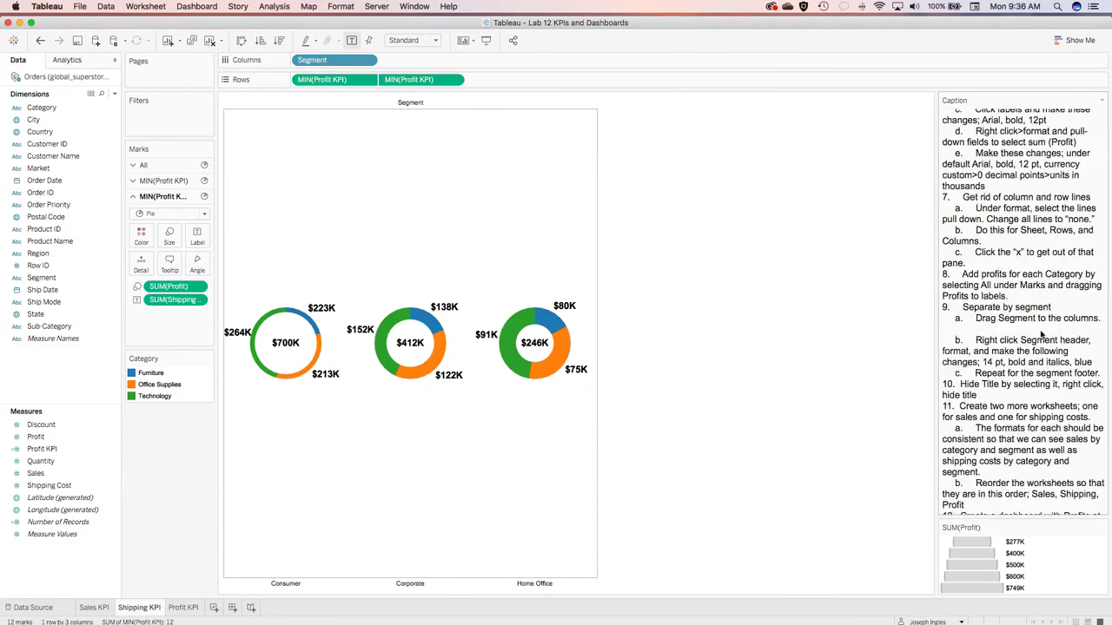
scroll(1041, 334, "down", 2)
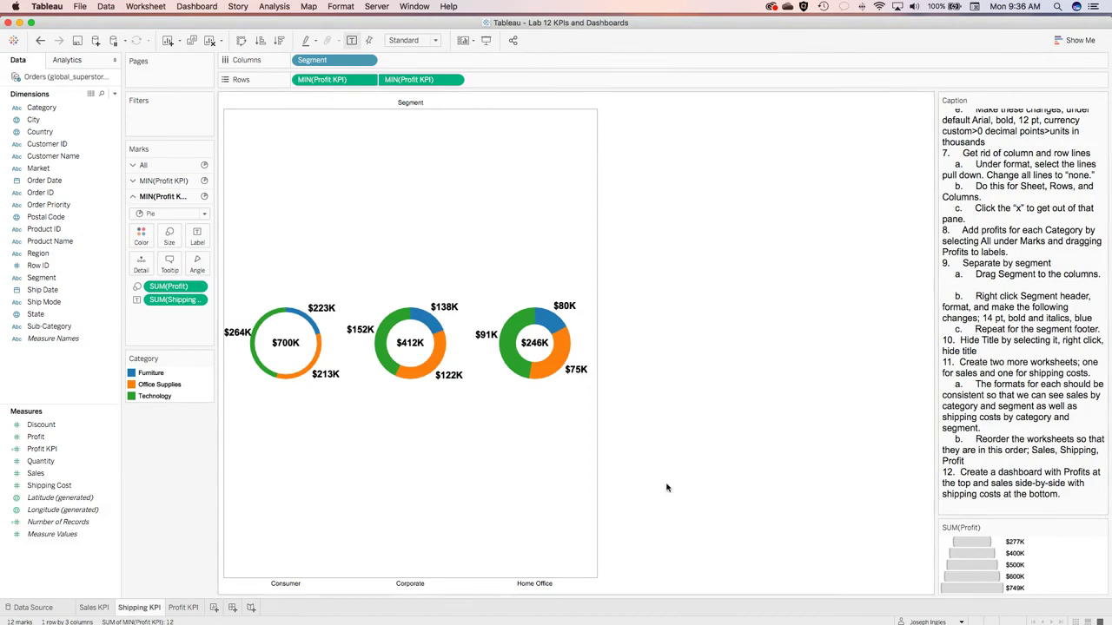
left_click(231, 608)
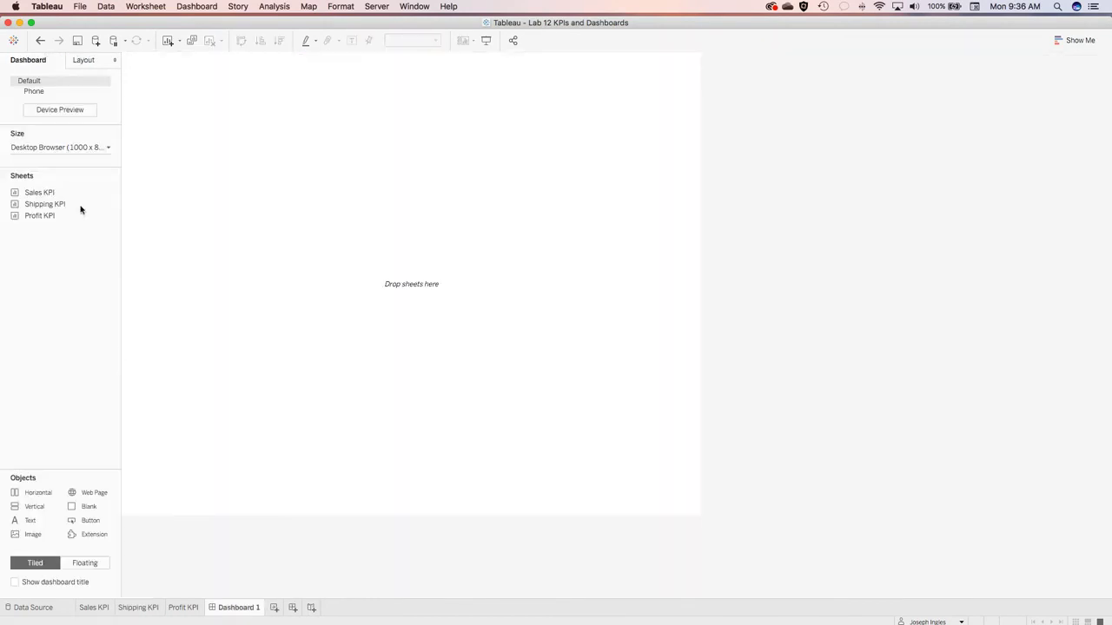
mouse_move(44, 196)
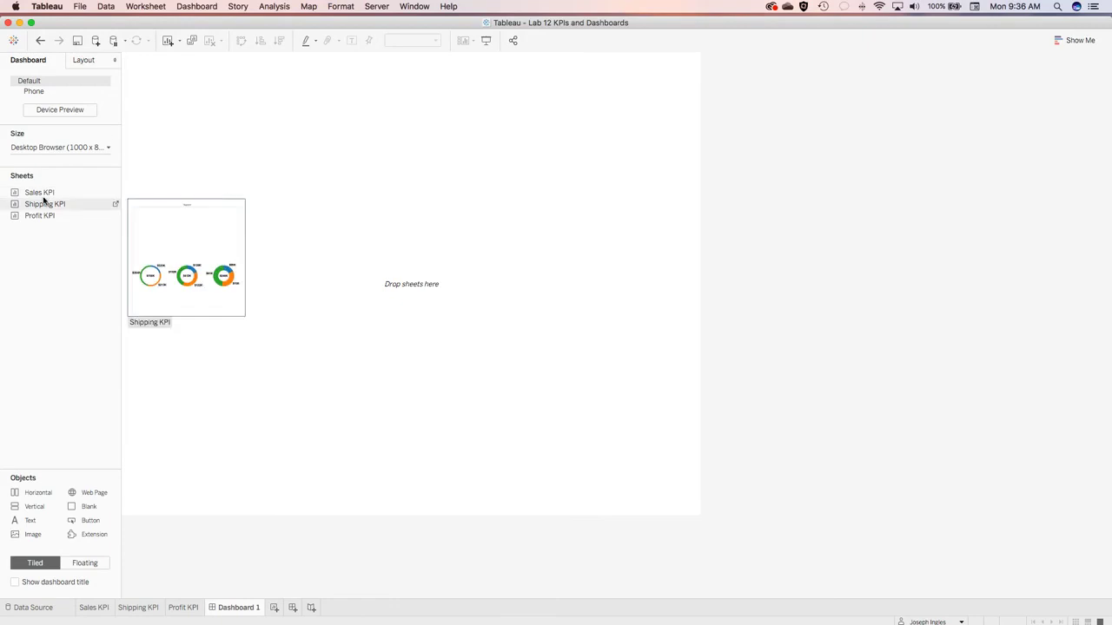
left_click_drag(37, 218, 235, 123)
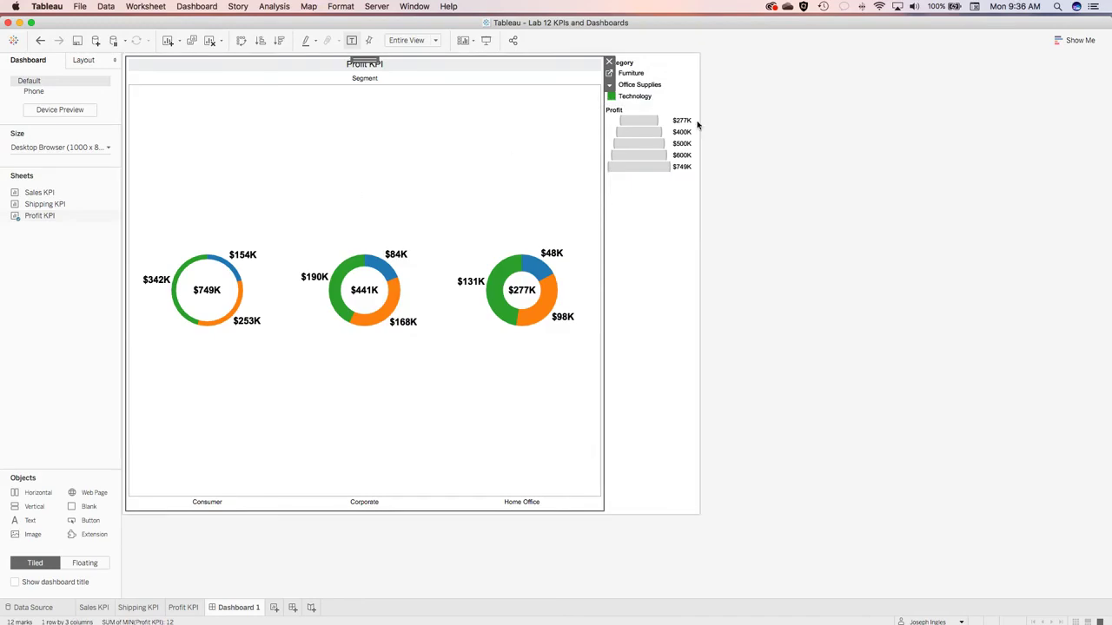
- Remove the Profit size legend, and place Sales KPI and Shipping KPI side by side beneath Profit KPI
left_click(669, 116)
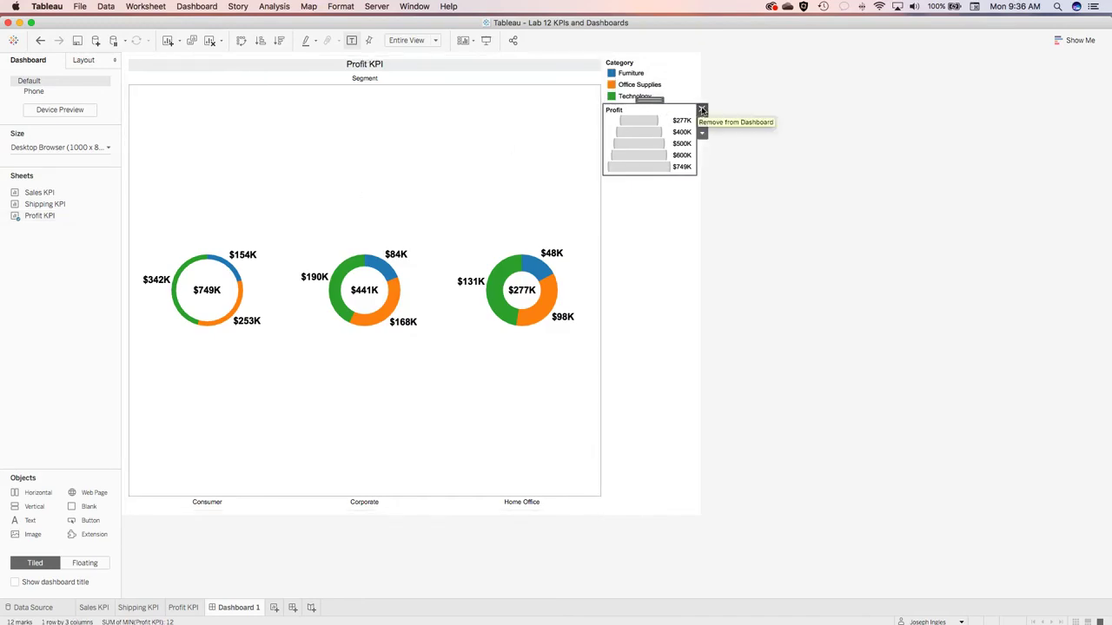
left_click(702, 110)
left_click_drag(40, 192, 287, 479)
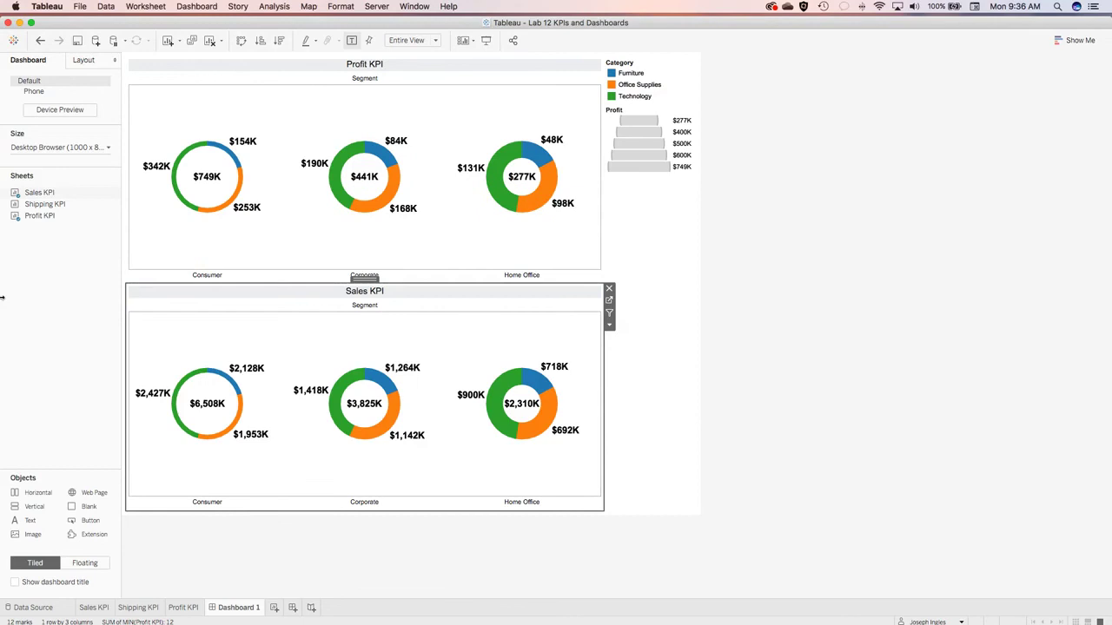
mouse_move(36, 206)
left_click_drag(37, 207, 567, 386)
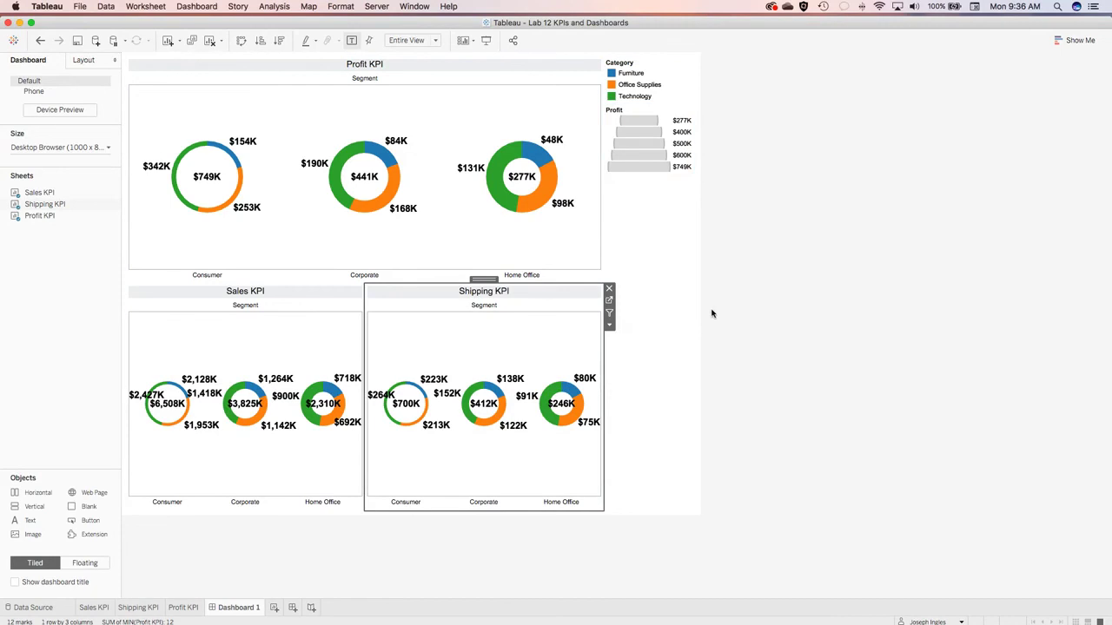
- Remove the remaining Profit size legend from beneath the Category legend on the dashboard
left_click(678, 122)
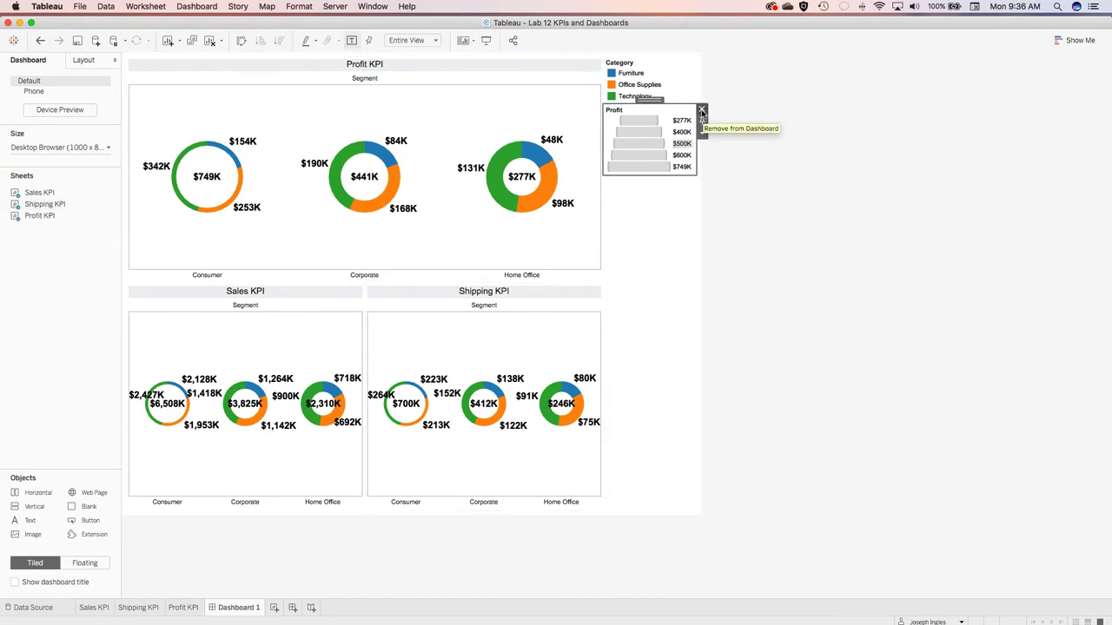
left_click(702, 111)
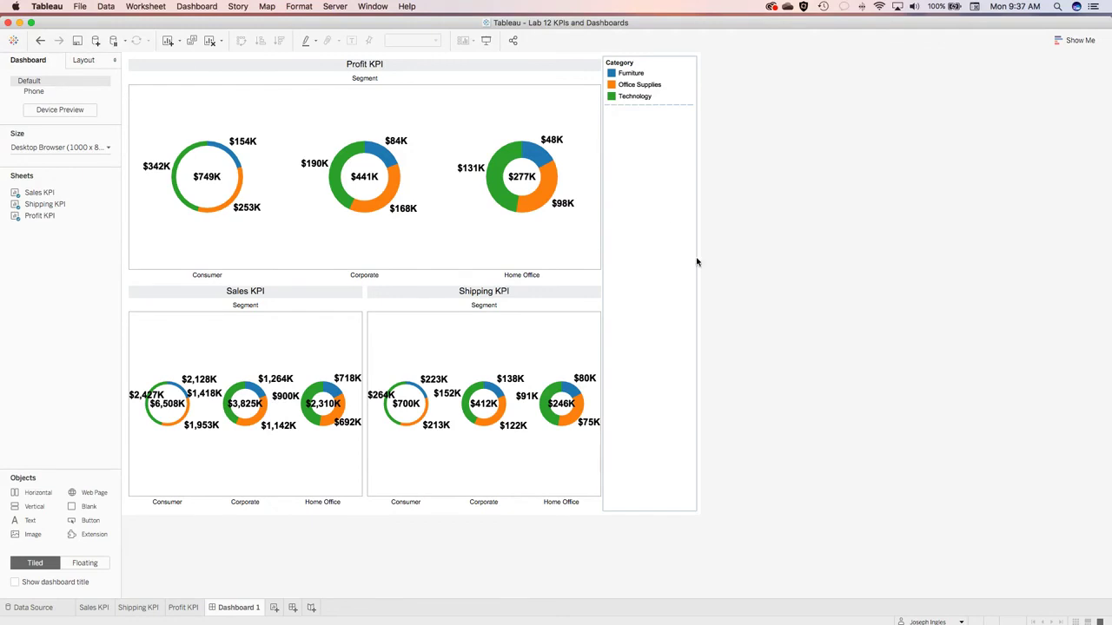
mouse_move(72, 219)
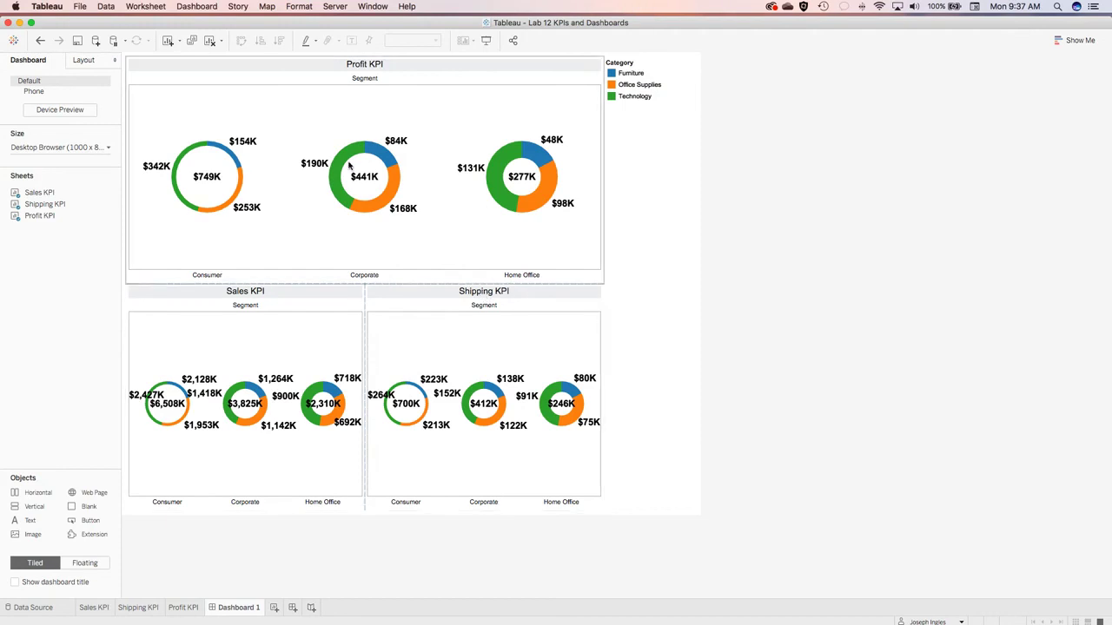
- Format the Segment field label above the Profit KPI donuts as 14 pt, bold and blue
left_click(361, 80)
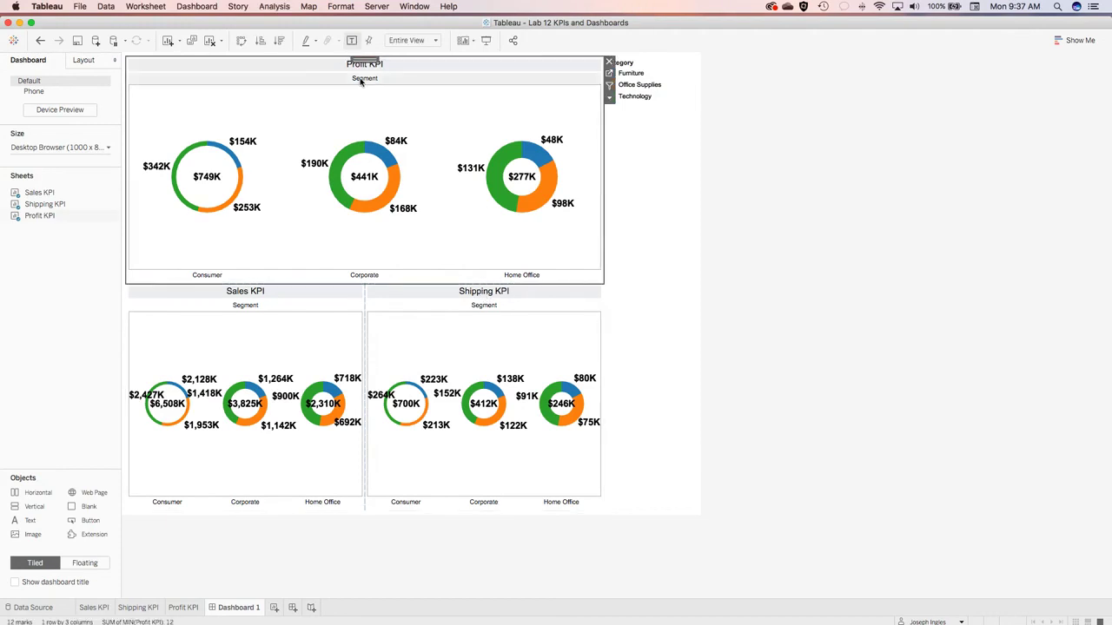
right_click(361, 80)
left_click(335, 113)
right_click(358, 80)
left_click(392, 118)
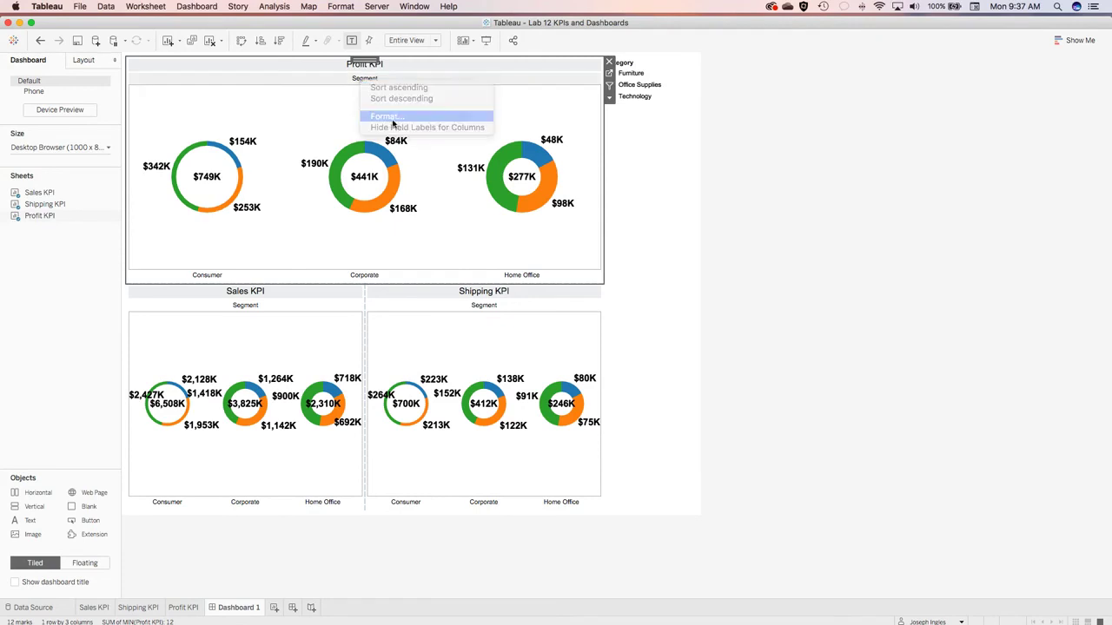
left_click(107, 113)
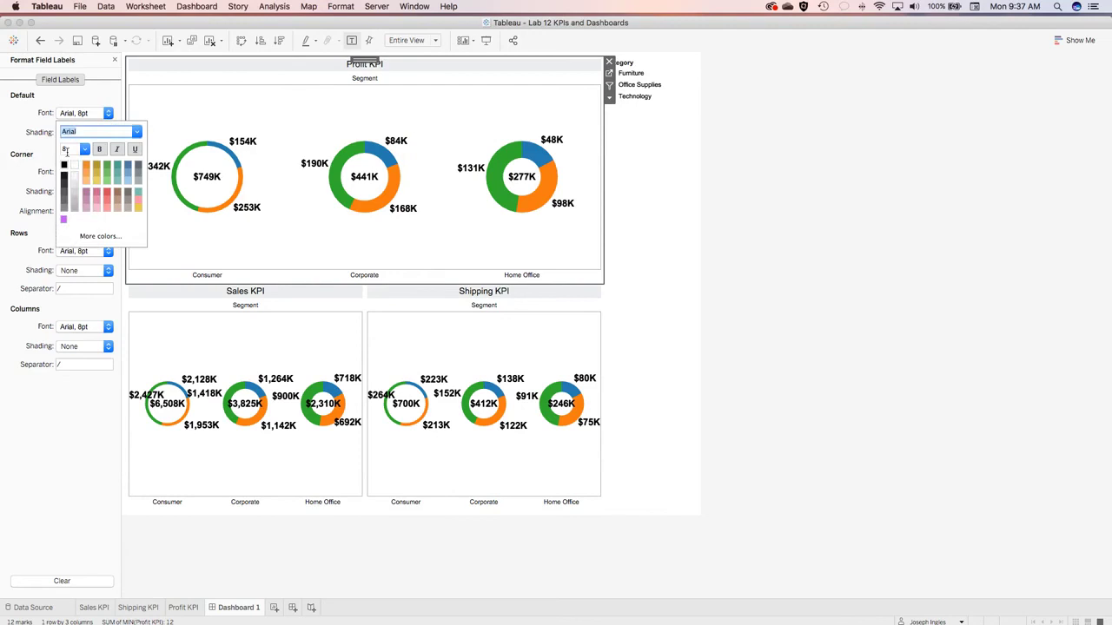
left_click(67, 150)
left_click(74, 200)
left_click(101, 150)
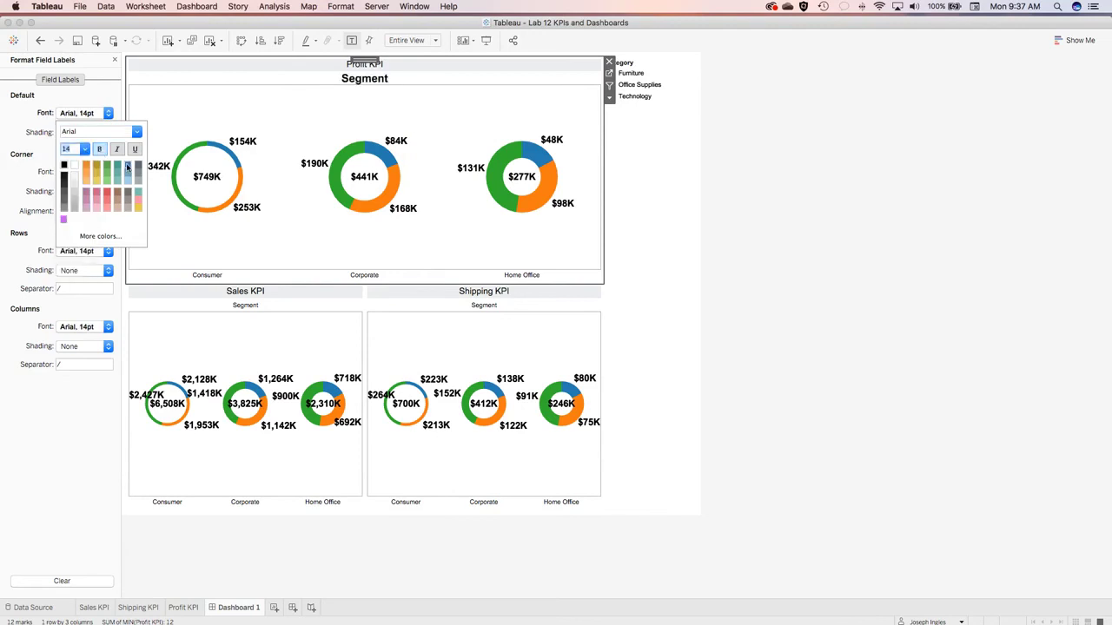
left_click(128, 165)
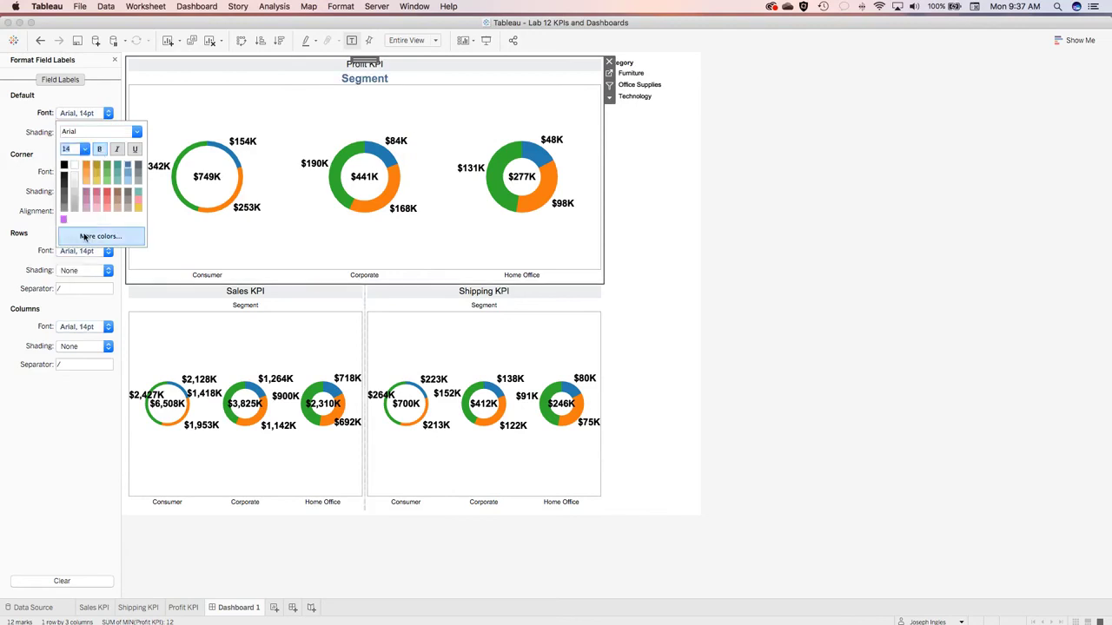
- Format the segment headers under the Profit KPI donuts (Consumer, Corporate, Home Office) as 14 pt bold
left_click(207, 275)
right_click(207, 276)
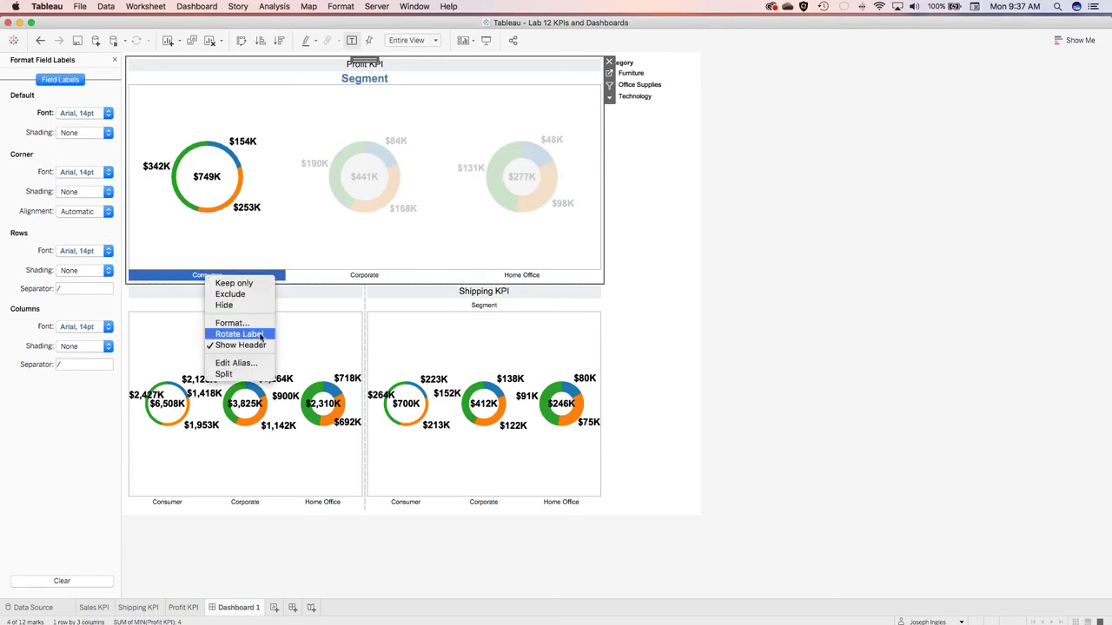
left_click(231, 322)
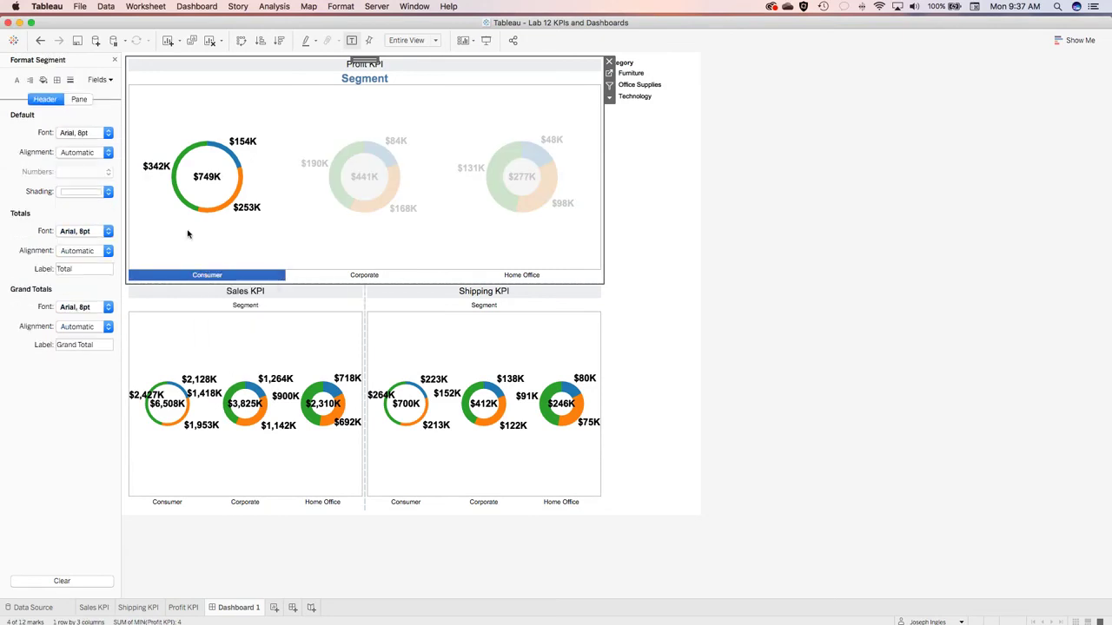
left_click(108, 133)
left_click(82, 169)
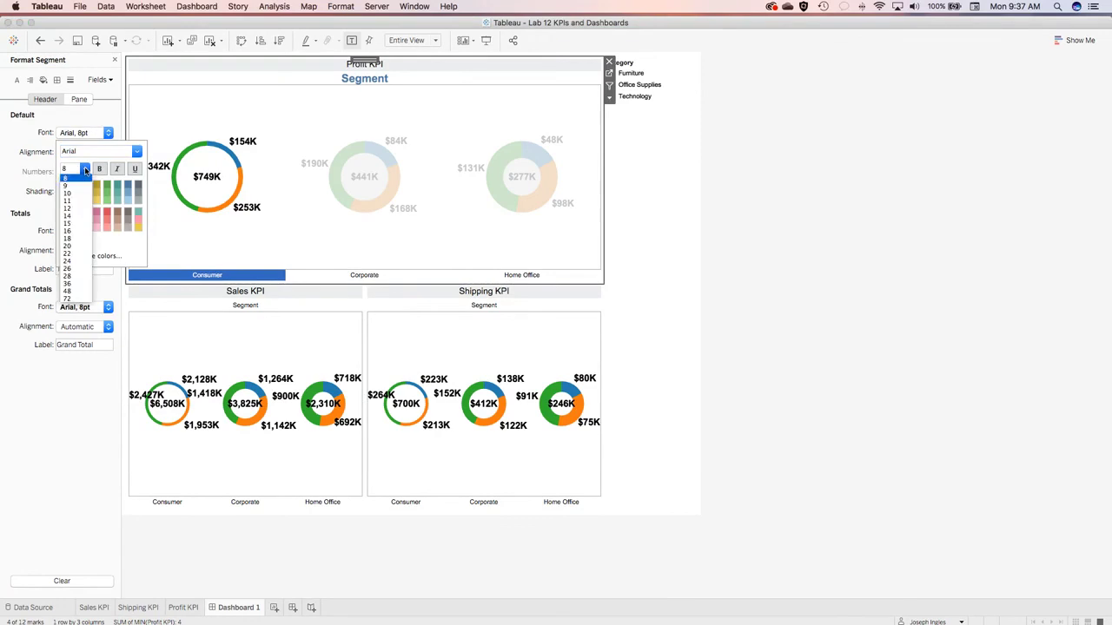
left_click(77, 218)
left_click(100, 171)
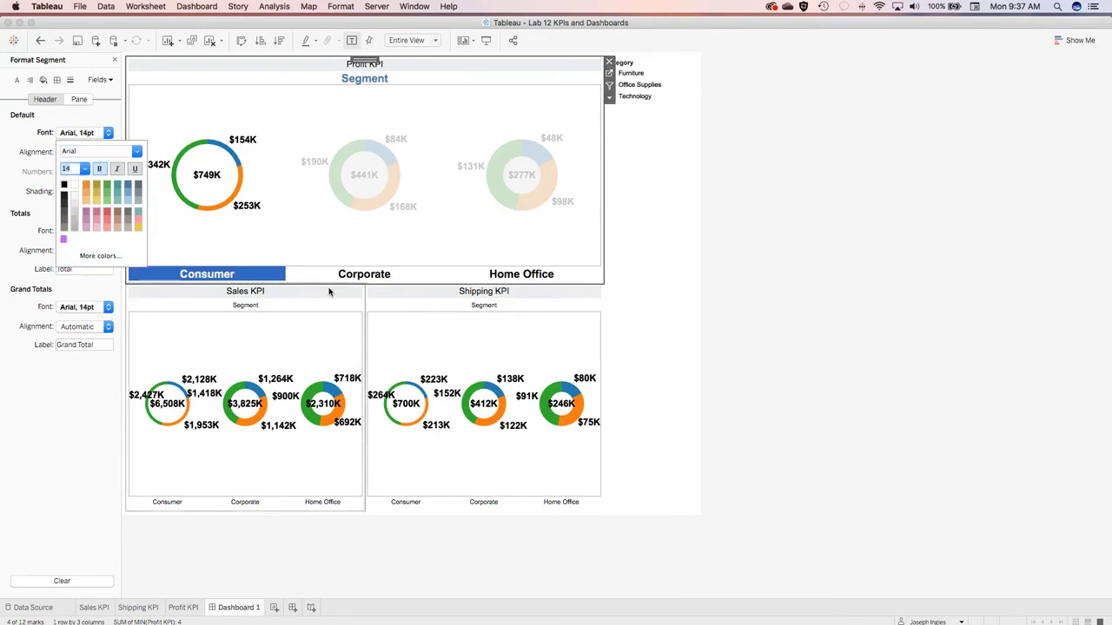
left_click(173, 363)
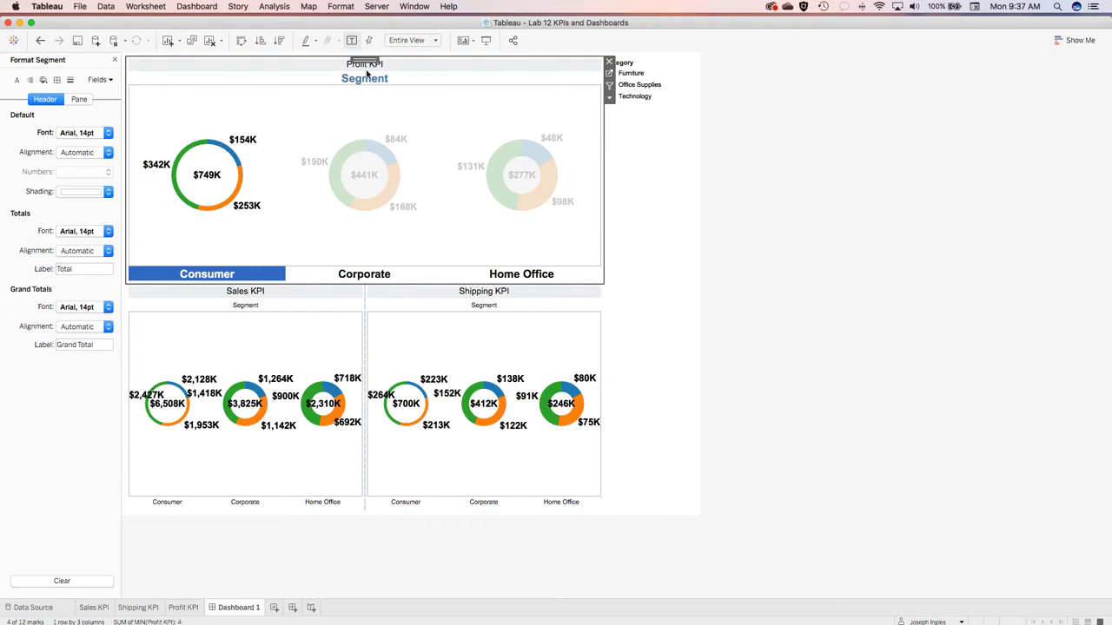
mouse_move(515, 433)
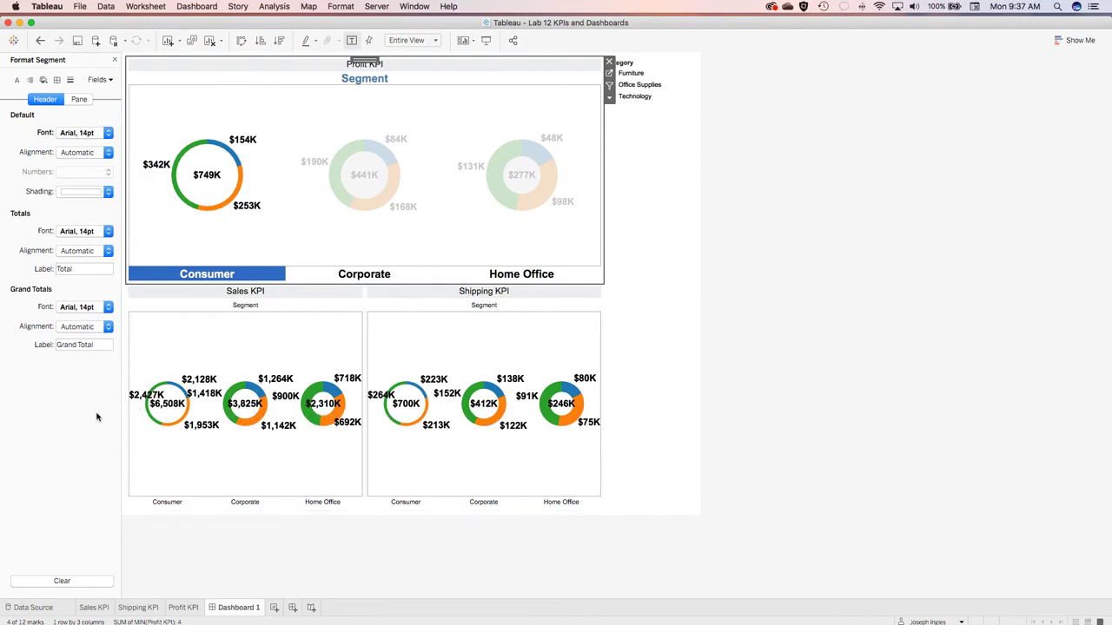
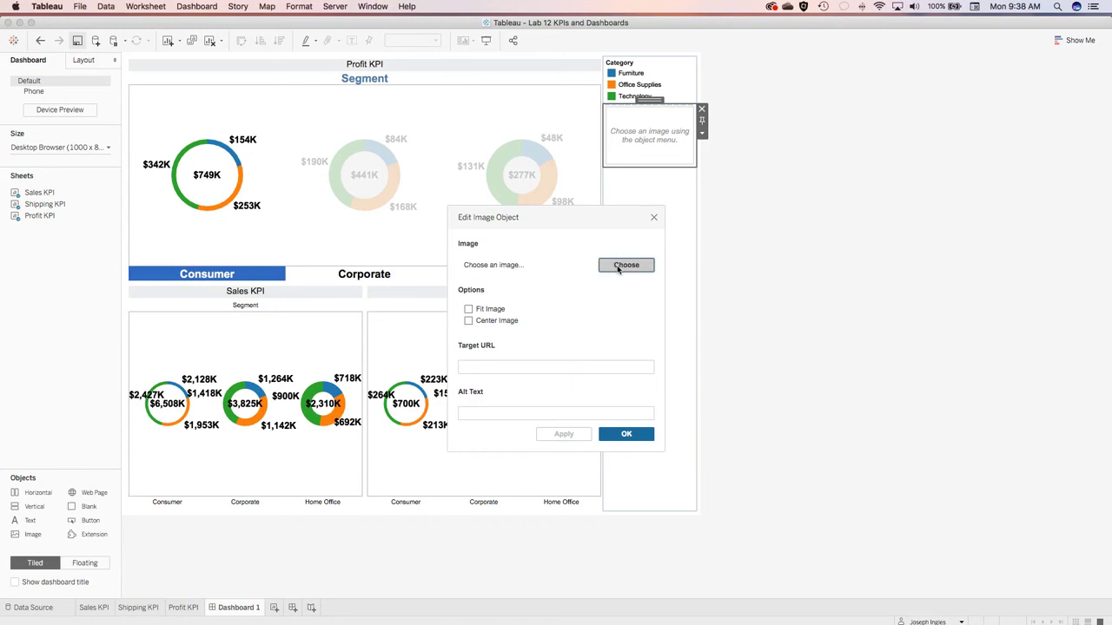
left_click(626, 265)
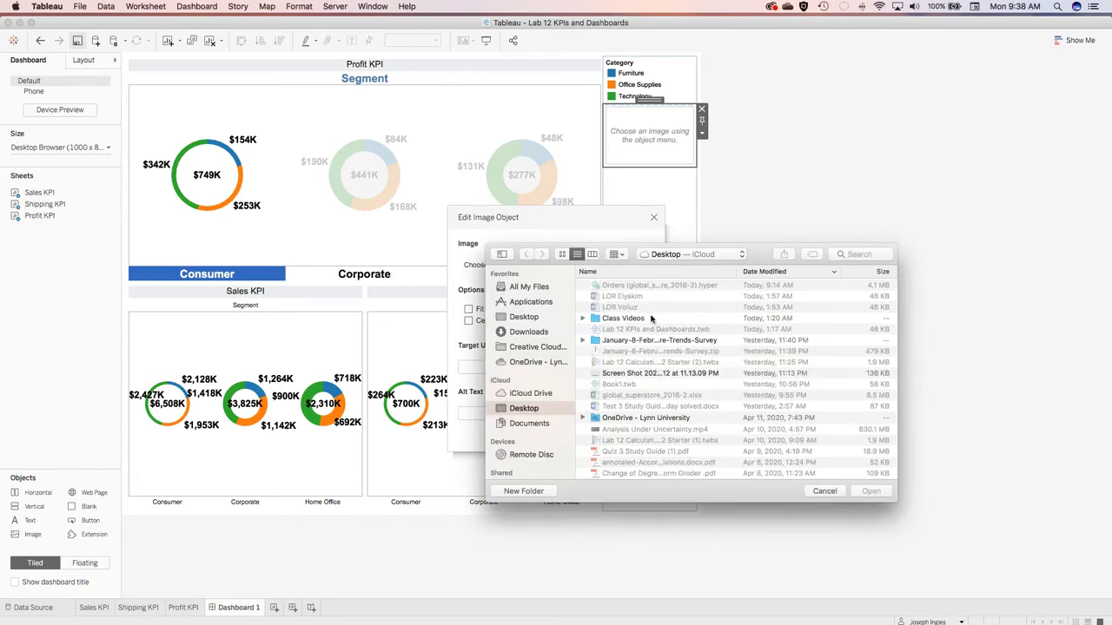
scroll(651, 320, "down", 5)
scroll(650, 320, "down", 3)
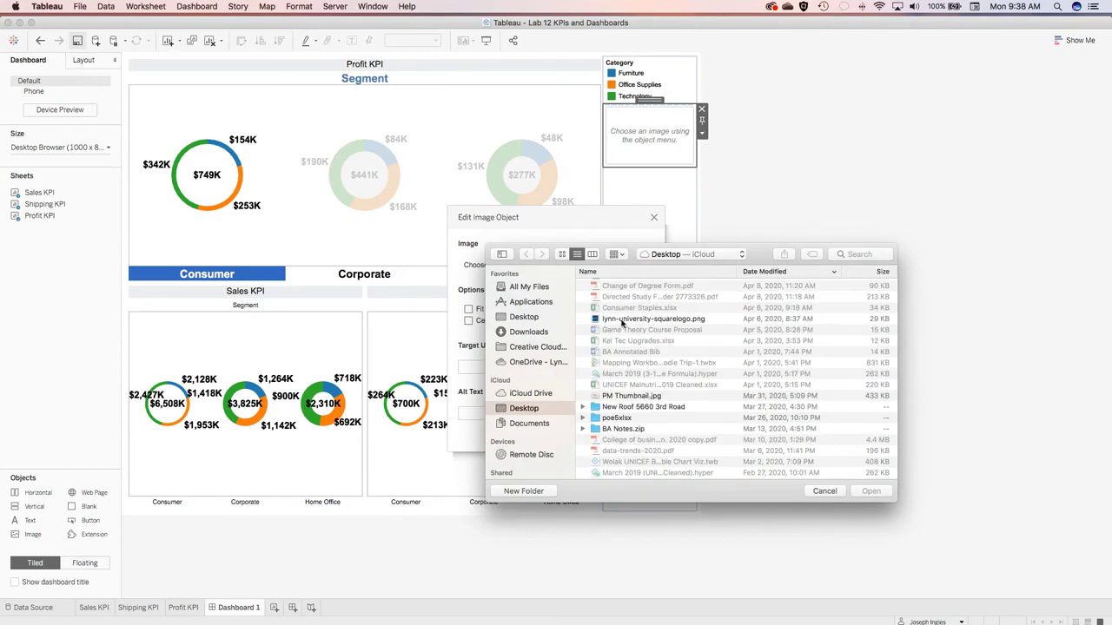
scroll(669, 363, "up", 10)
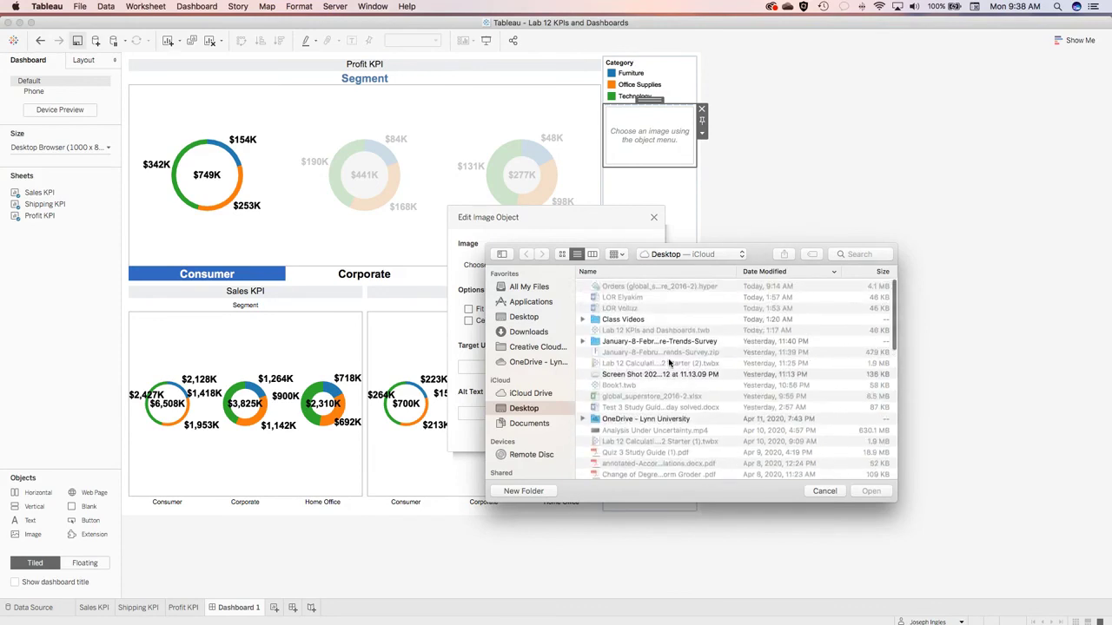
scroll(670, 363, "down", 3)
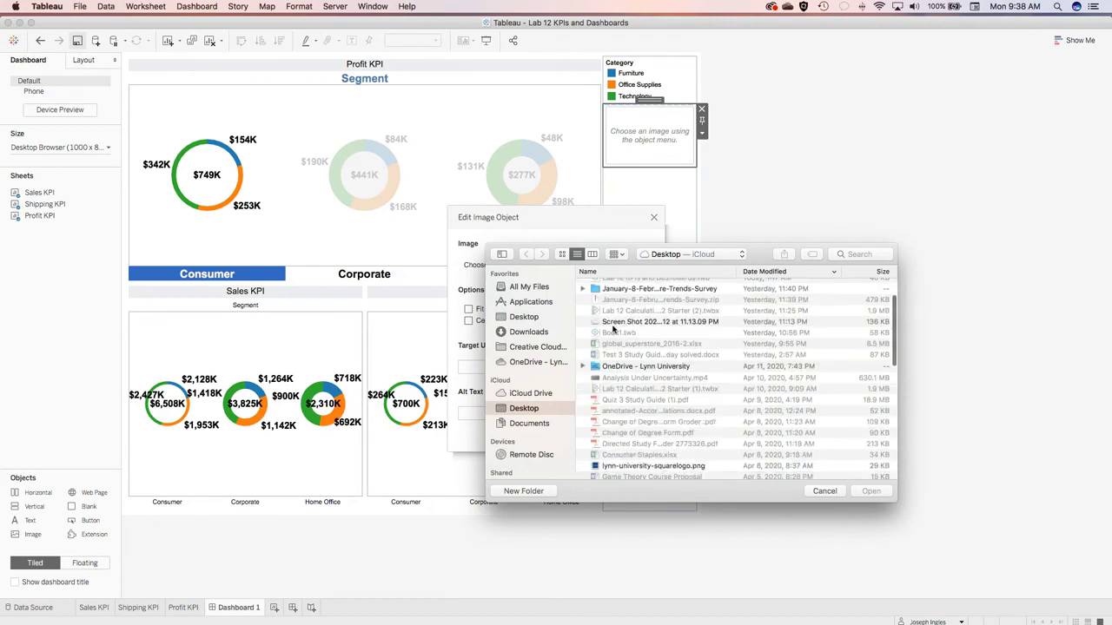
scroll(614, 328, "down", 15)
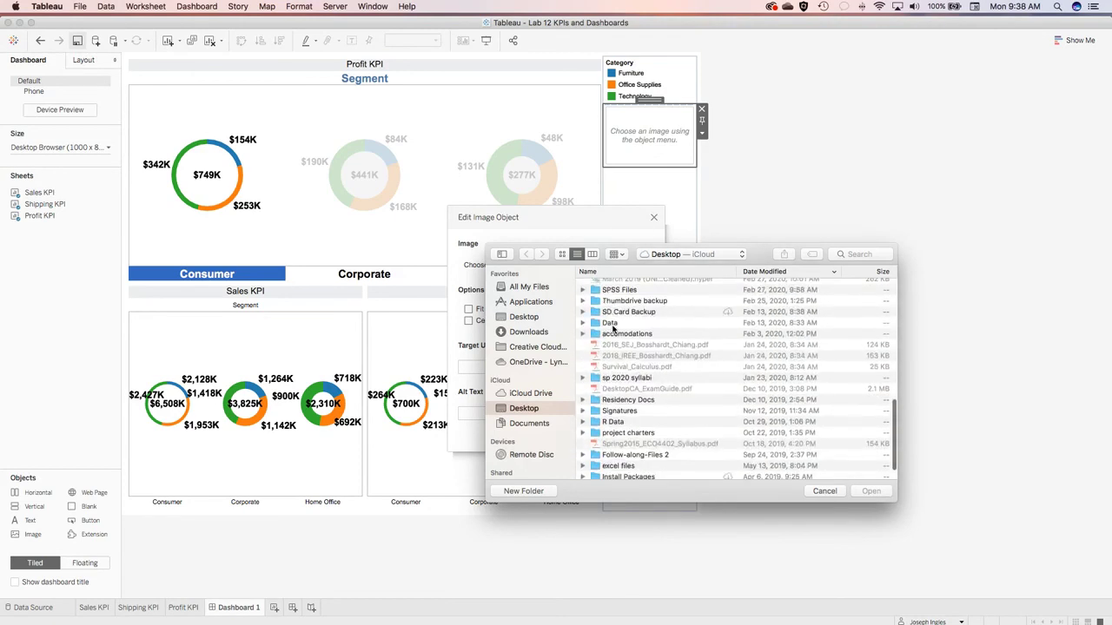
scroll(613, 328, "down", 2)
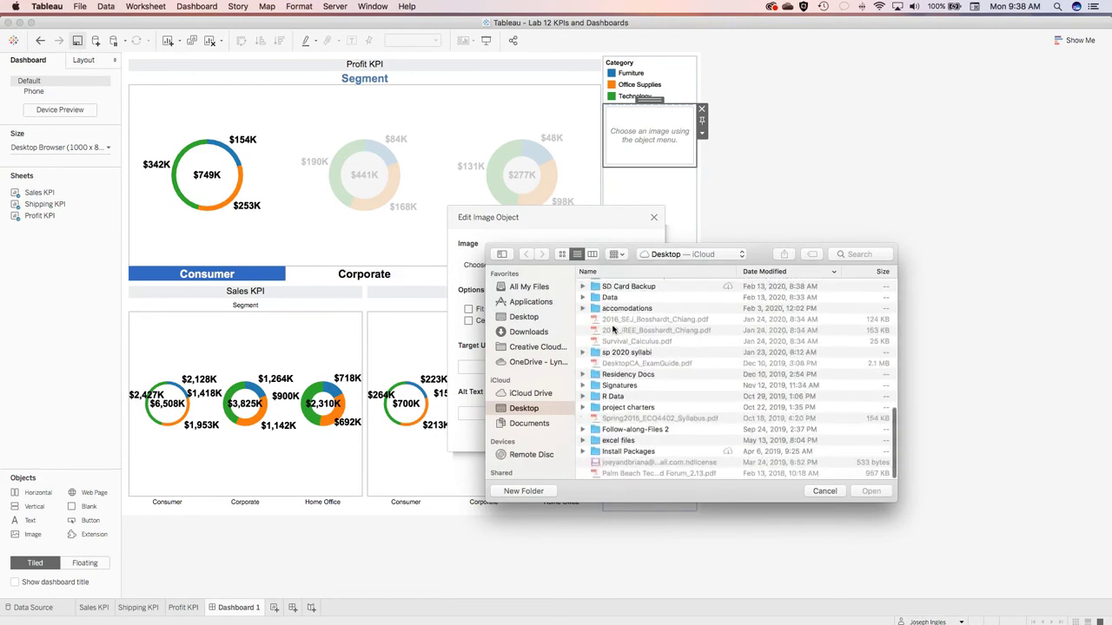
left_click(825, 492)
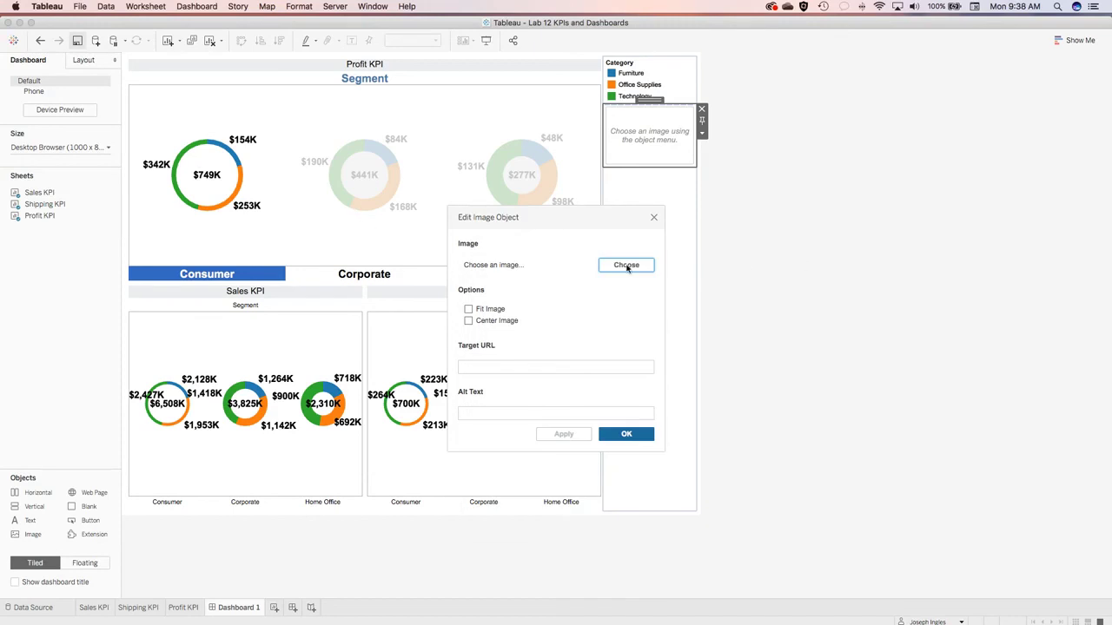
left_click(654, 218)
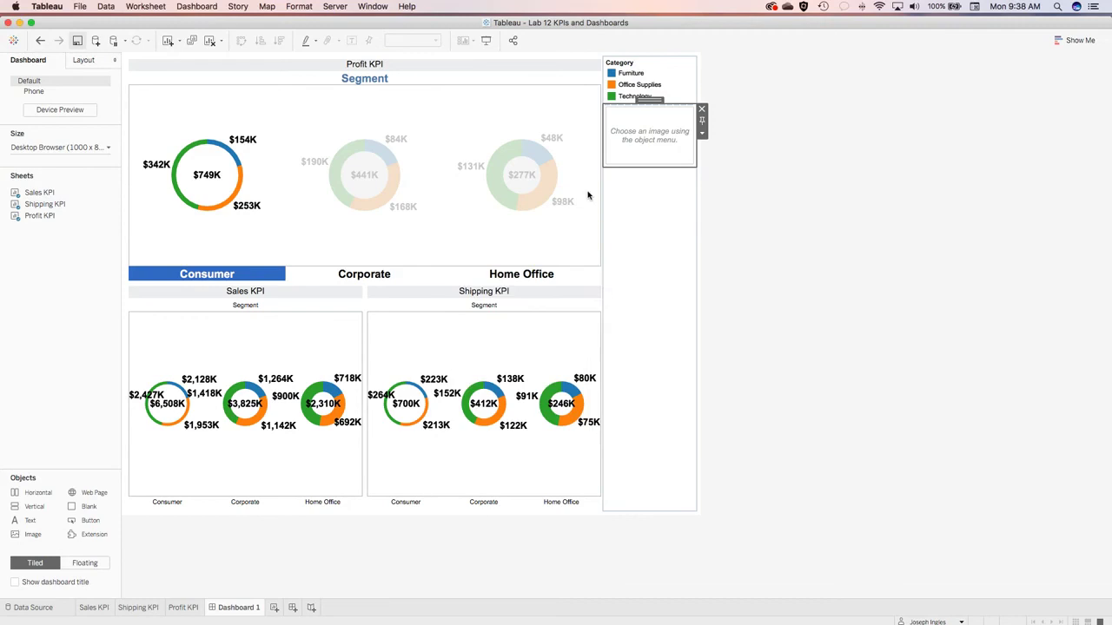
- Switch to Chrome and open the Lab 12 - Key Performance Indicators and Dashboards assignment from the course's assignment list
left_click(21, 22)
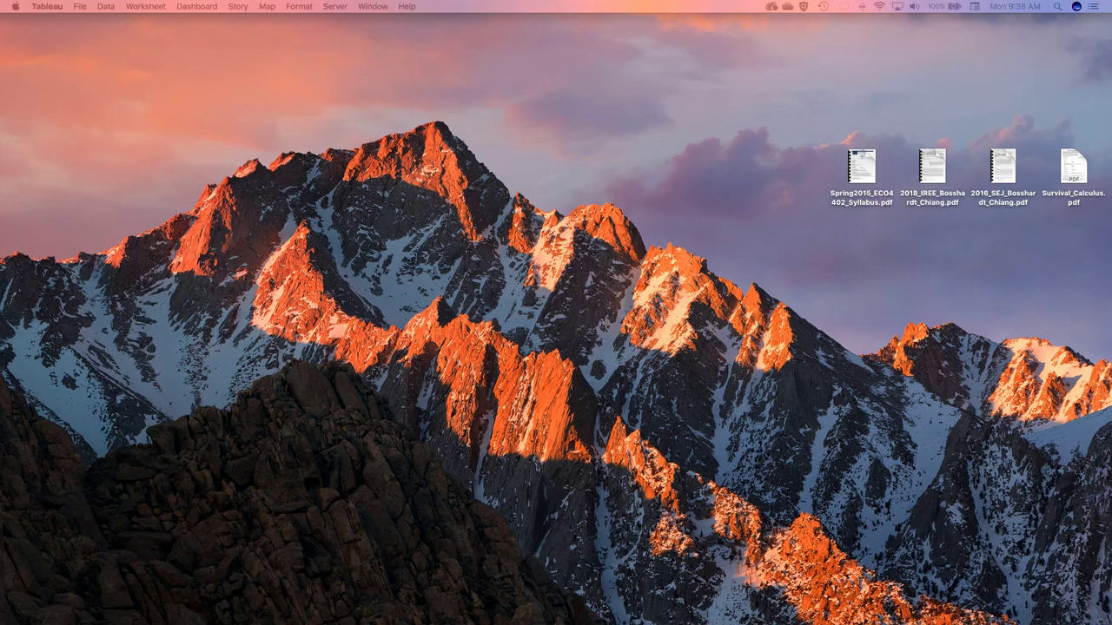
key("super+Tab")
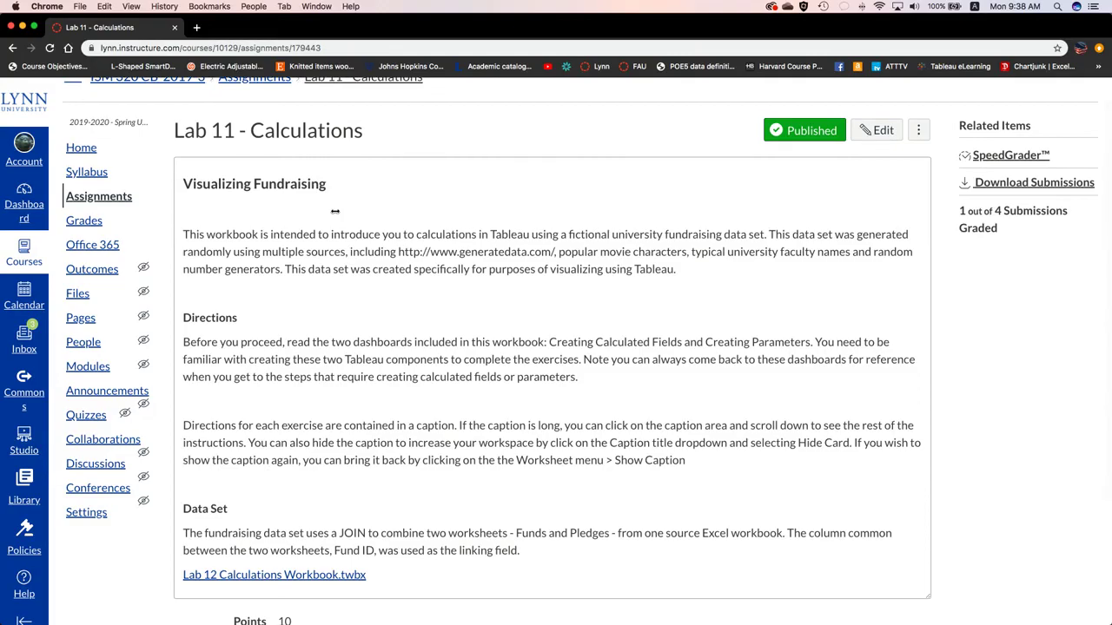
left_click(254, 79)
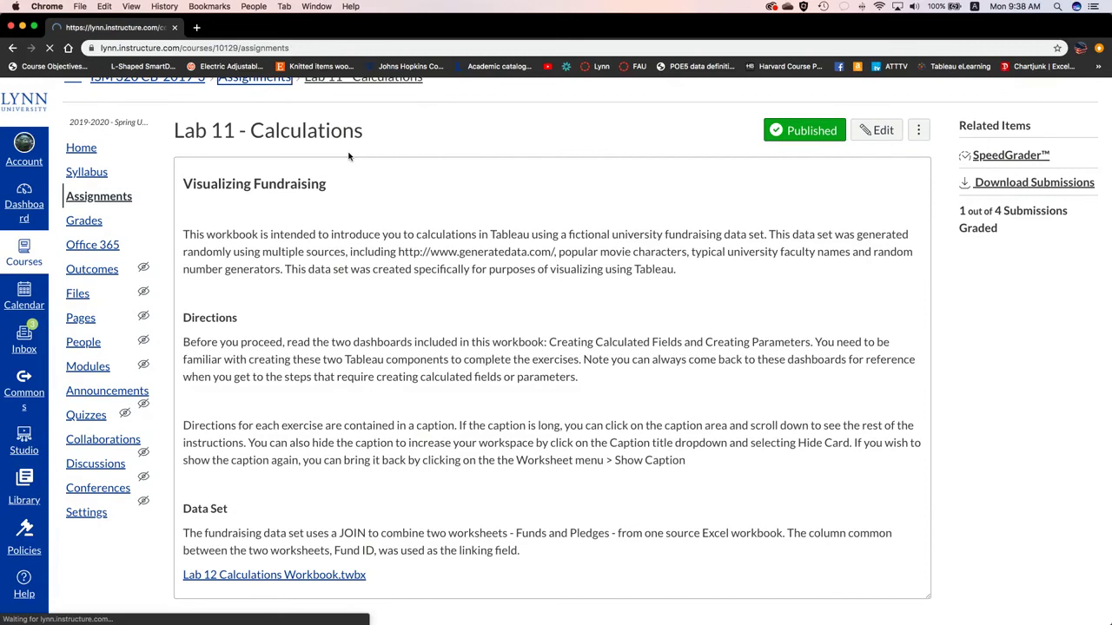
scroll(351, 346, "down", 3)
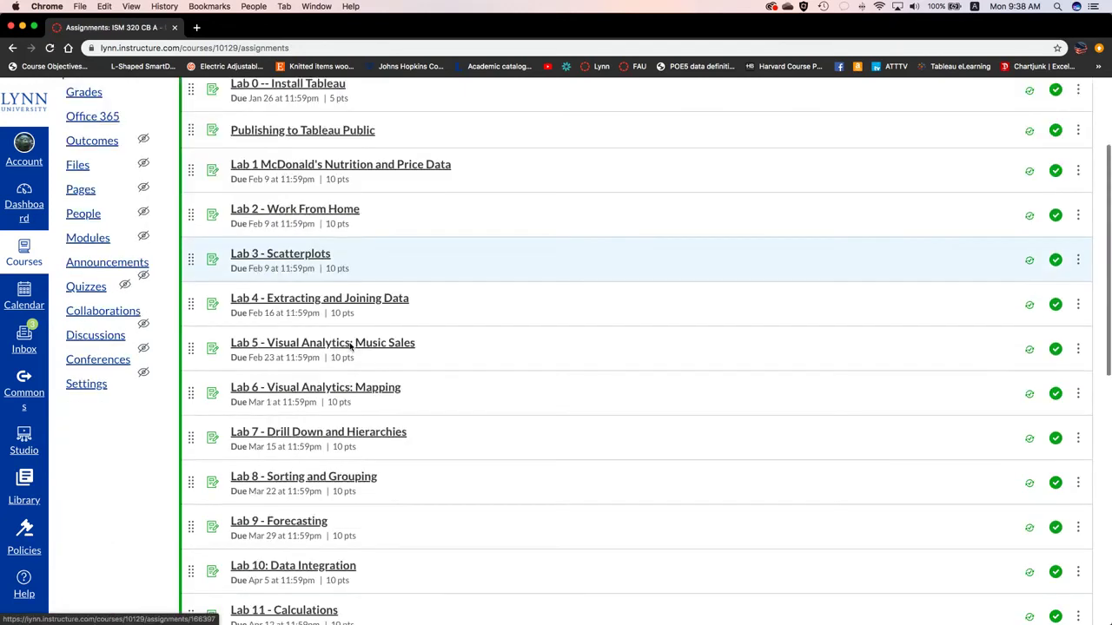
scroll(351, 346, "down", 5)
left_click(413, 341)
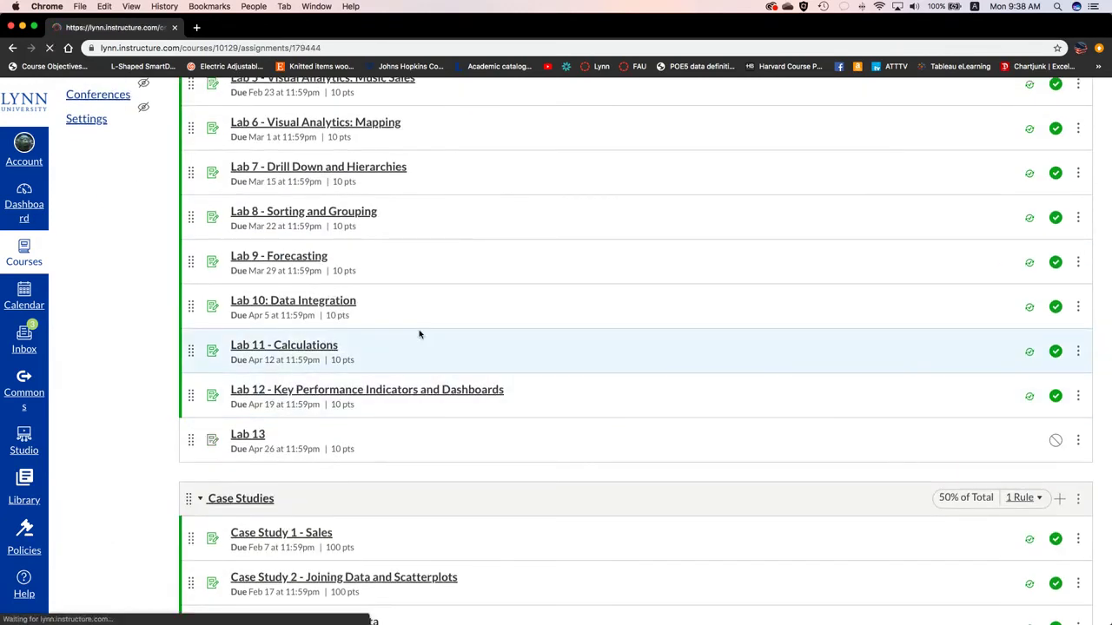
- Save the globe logo from the assignment page to the Desktop as PNG "Screen Shot 2020-04-12 at 11.10.56 PM"
scroll(228, 439, "down", 3)
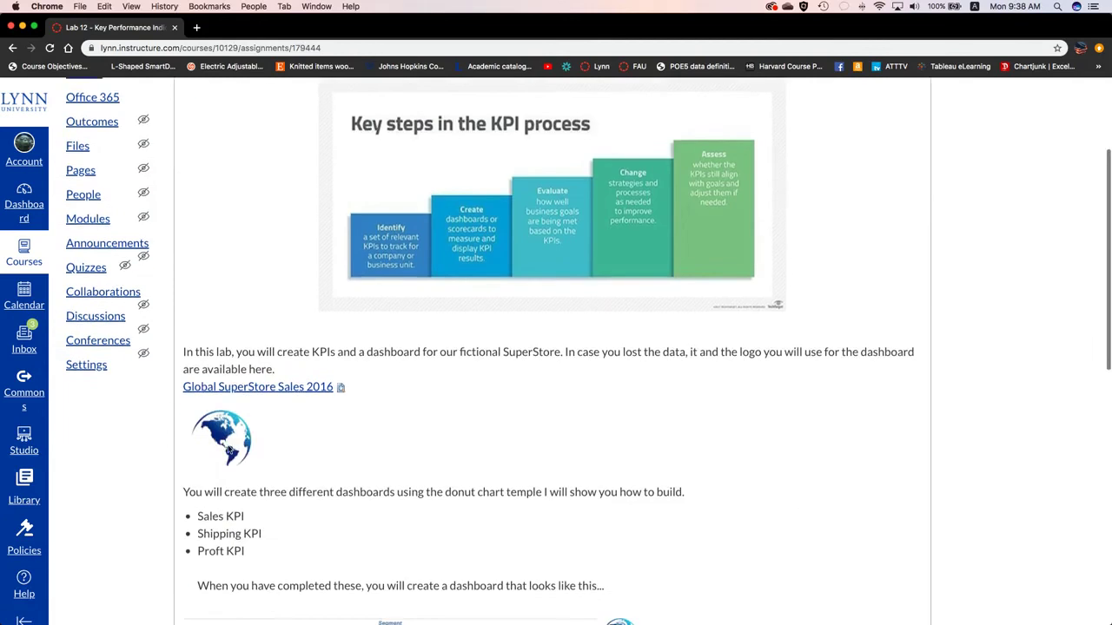
right_click(226, 438)
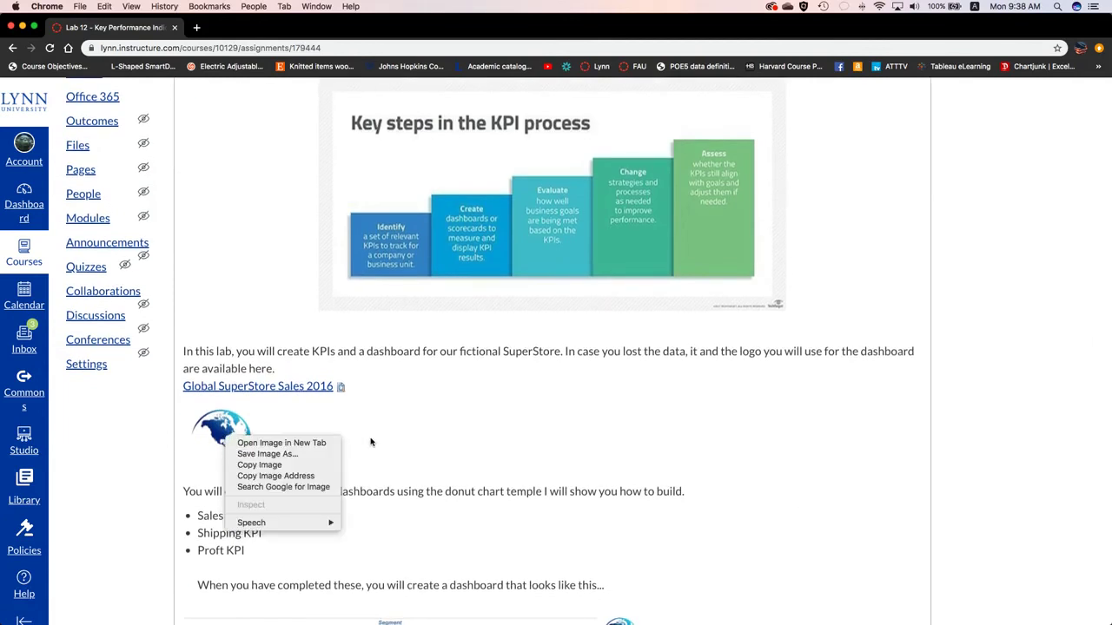
left_click(302, 454)
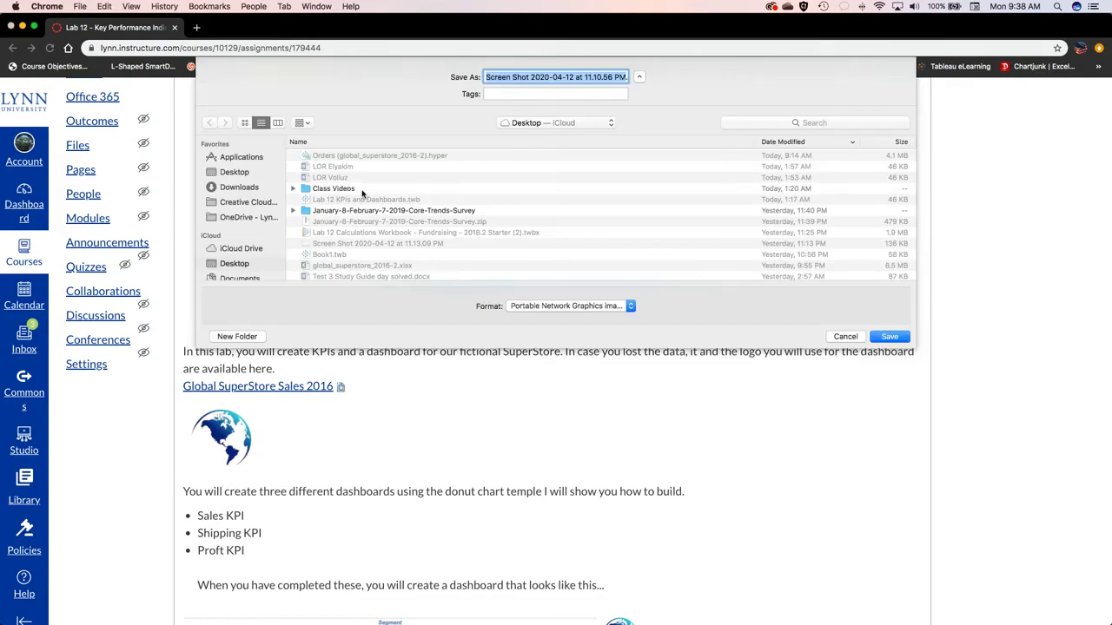
left_click(894, 338)
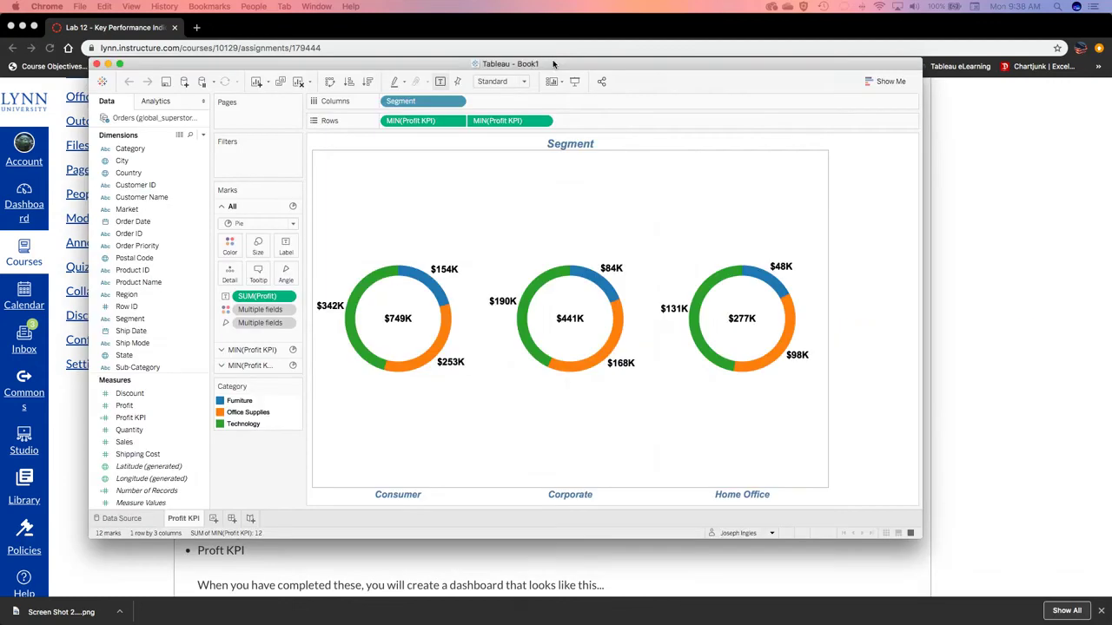
- Switch to the Lab 12 KPIs and Dashboards workbook and load the saved globe screenshot into the dashboard's empty image object with Fit Image enabled
key("super+Tab")
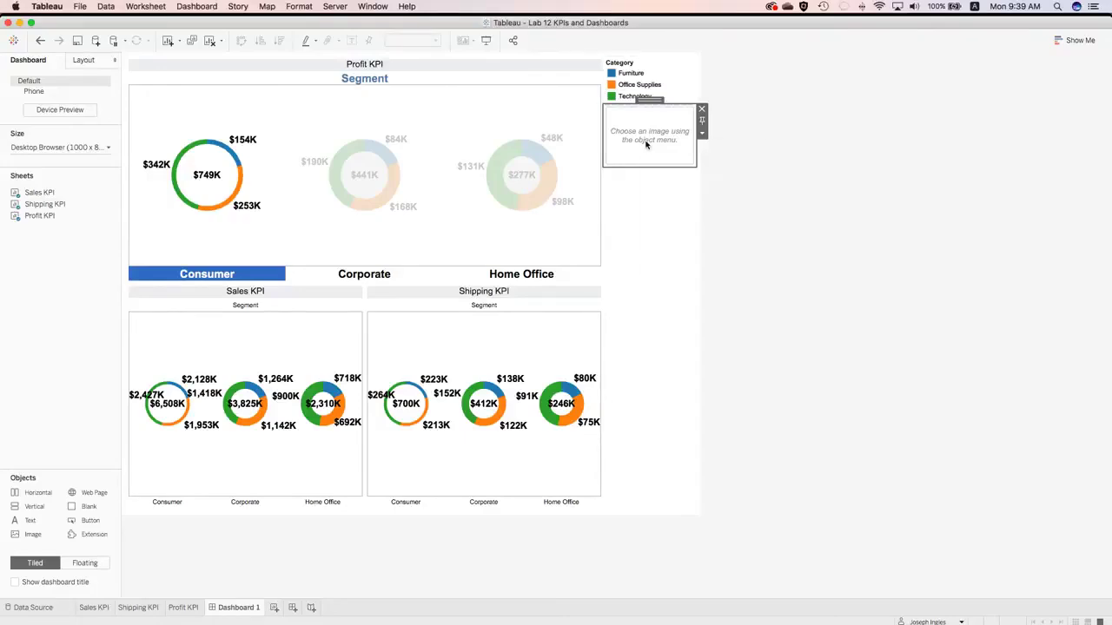
right_click(646, 145)
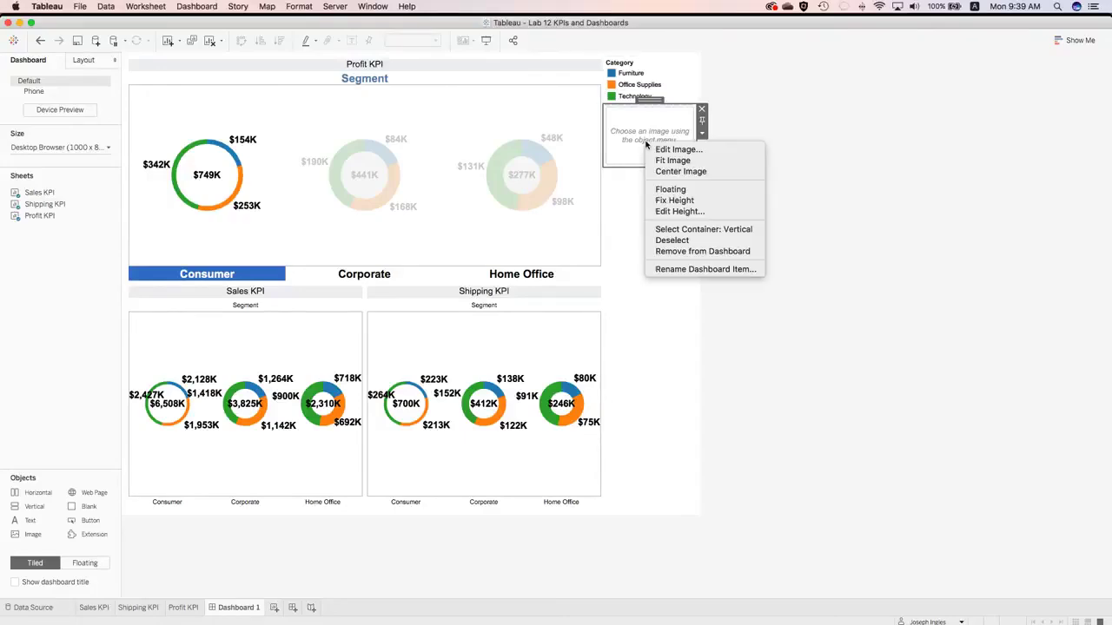
left_click(677, 150)
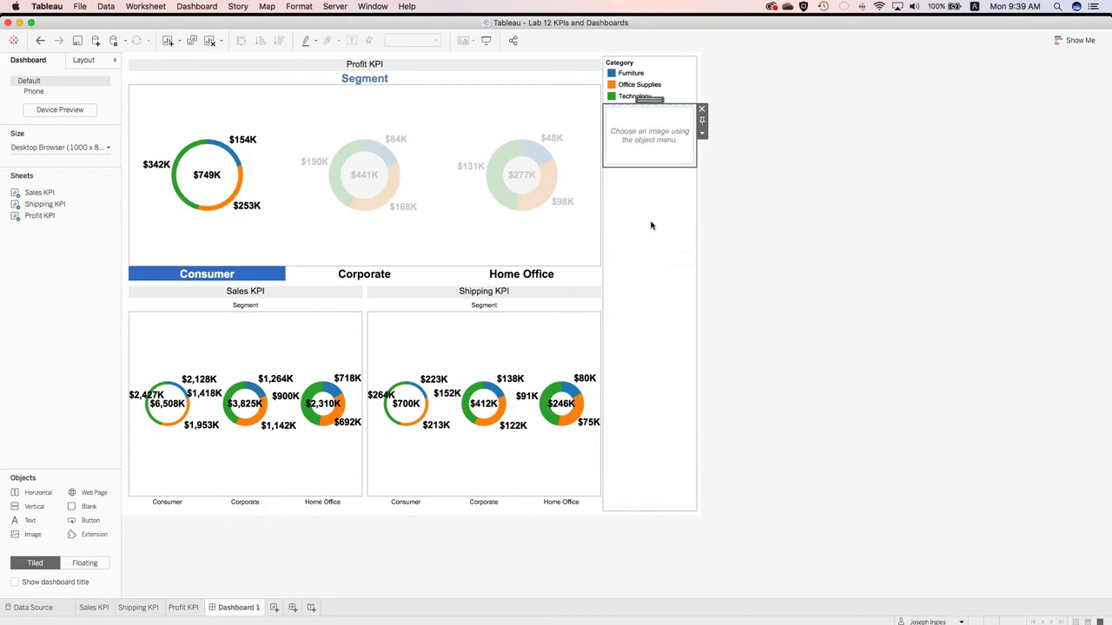
left_click(623, 266)
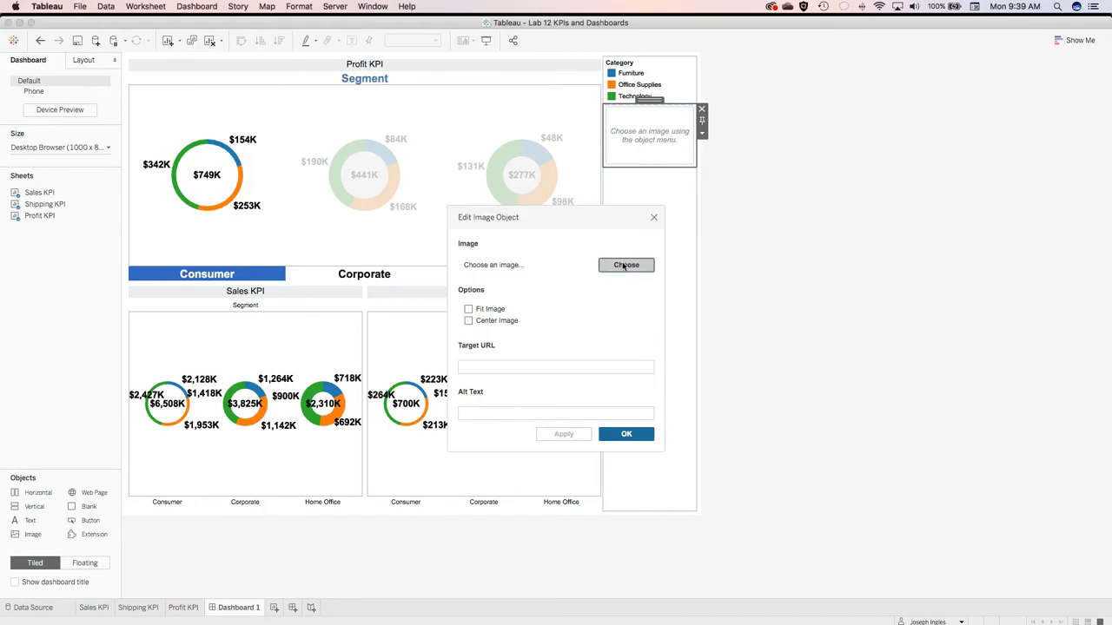
left_click(640, 287)
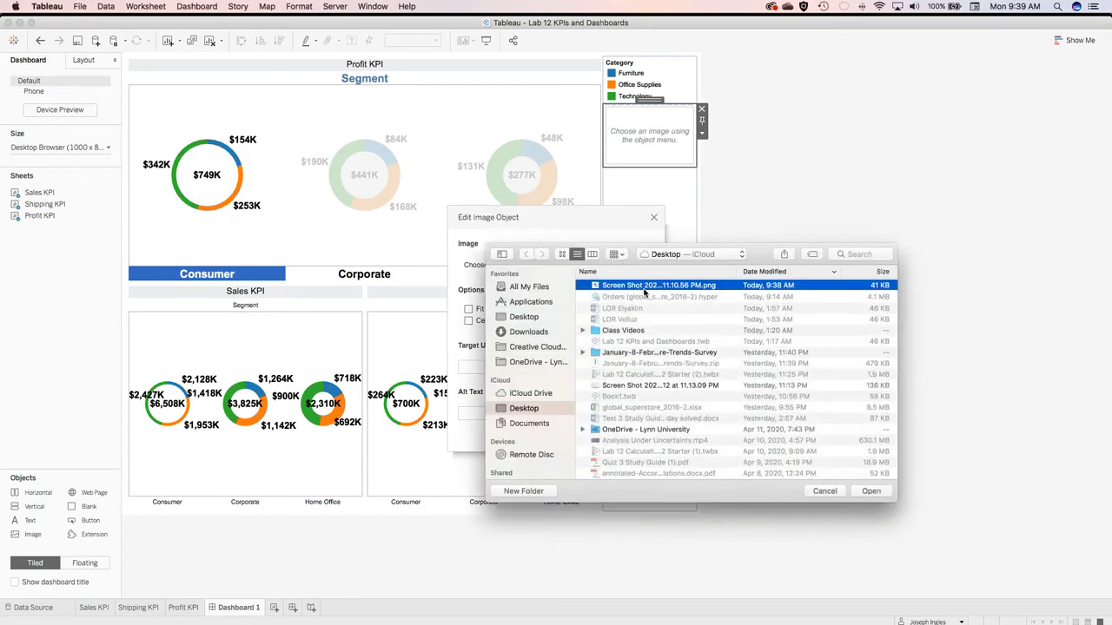
left_click(870, 491)
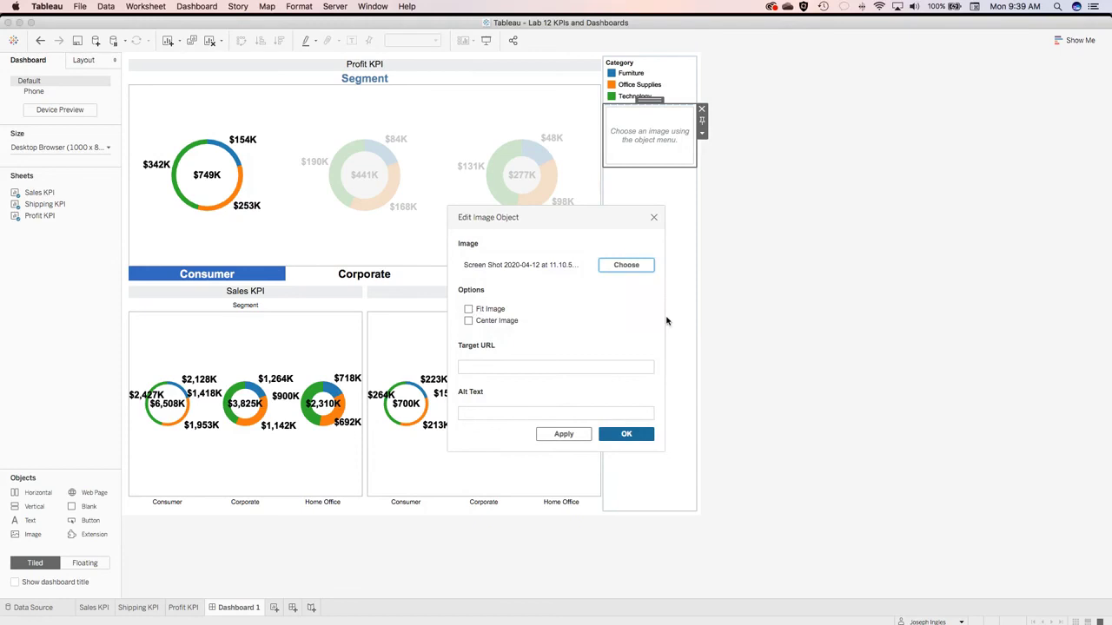
left_click(469, 310)
left_click(562, 434)
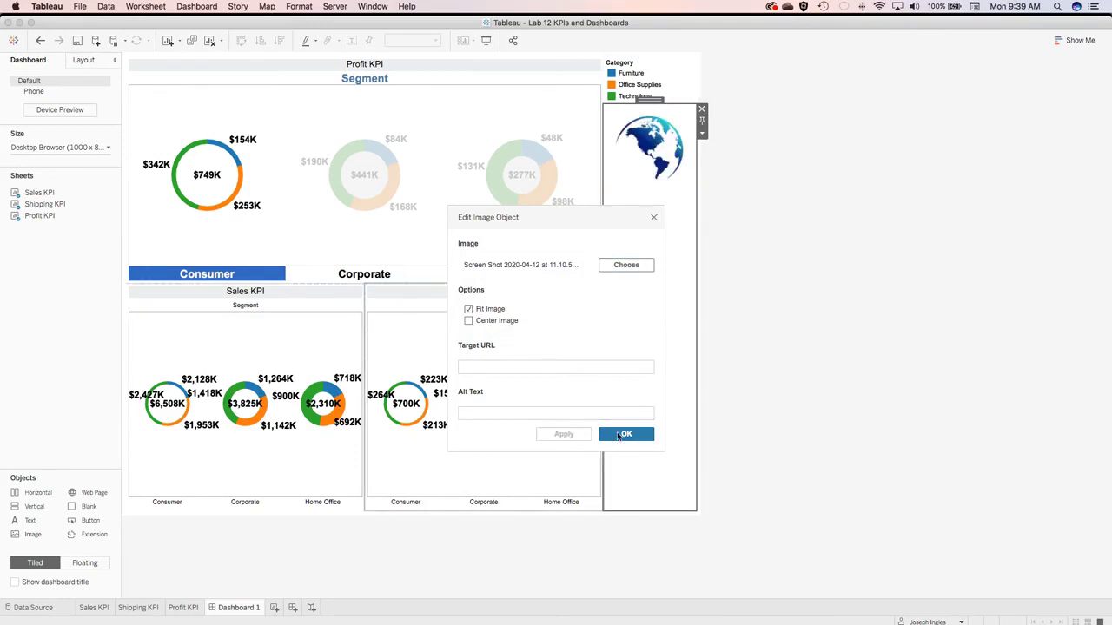
left_click(619, 437)
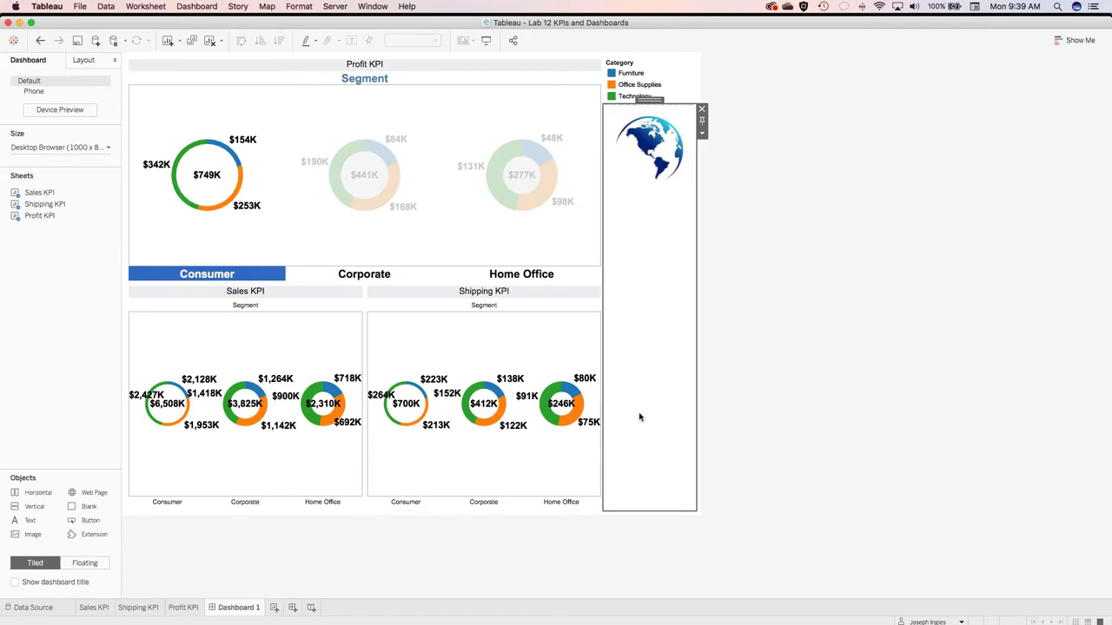
left_click(761, 265)
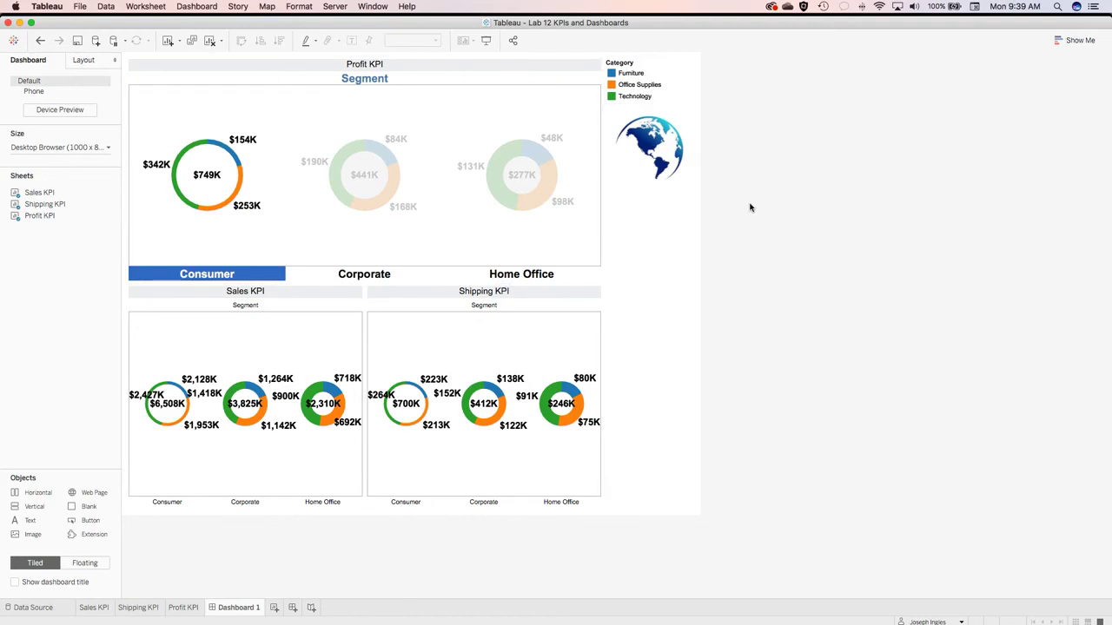
- Highlight individual segments in the Profit KPI and Sales KPI charts to check the donuts, and clear the selection
left_click(341, 208)
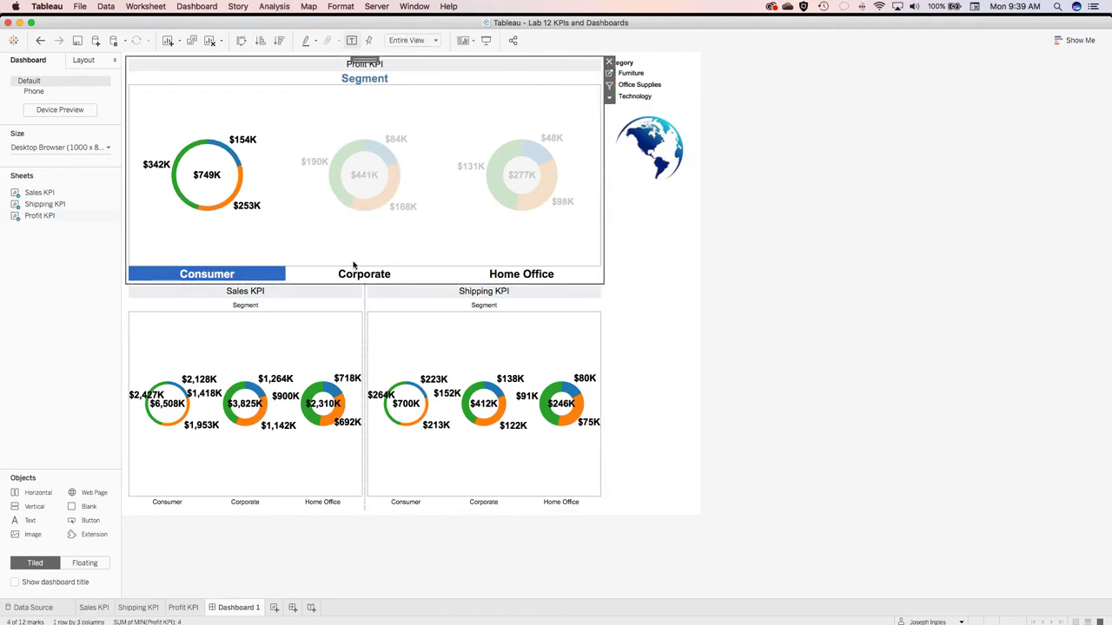
left_click(363, 274)
left_click(577, 274)
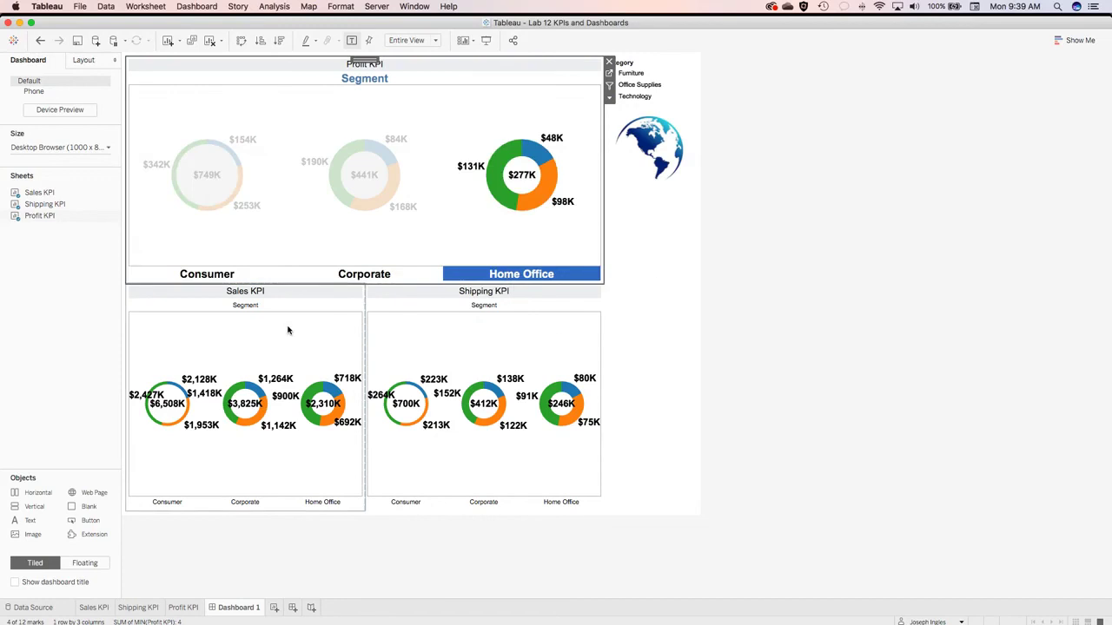
left_click(172, 503)
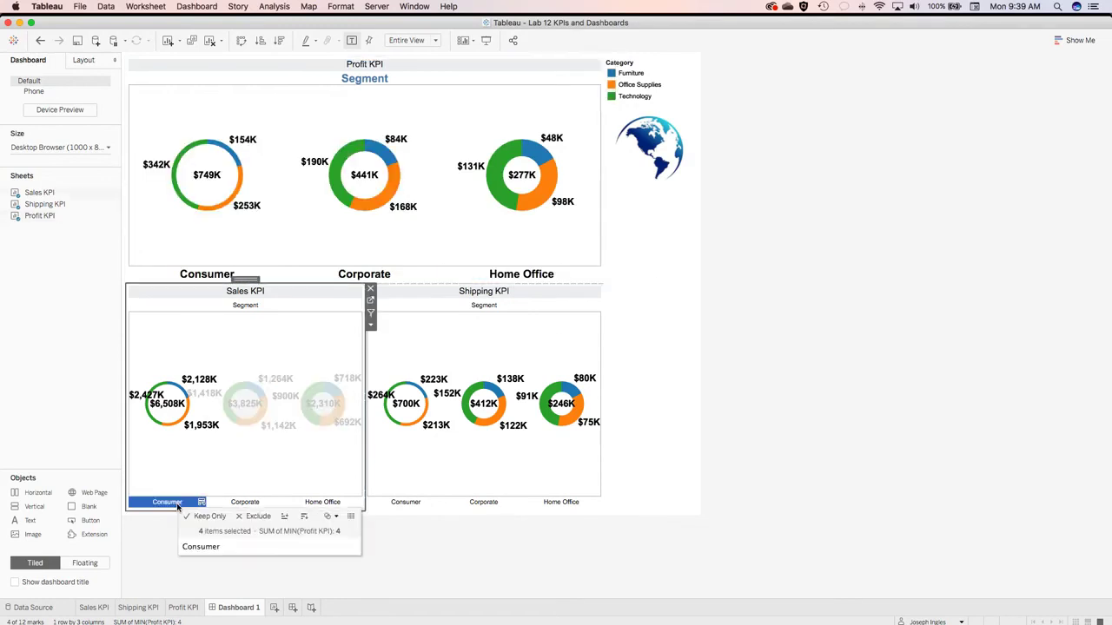
left_click(242, 504)
left_click(312, 504)
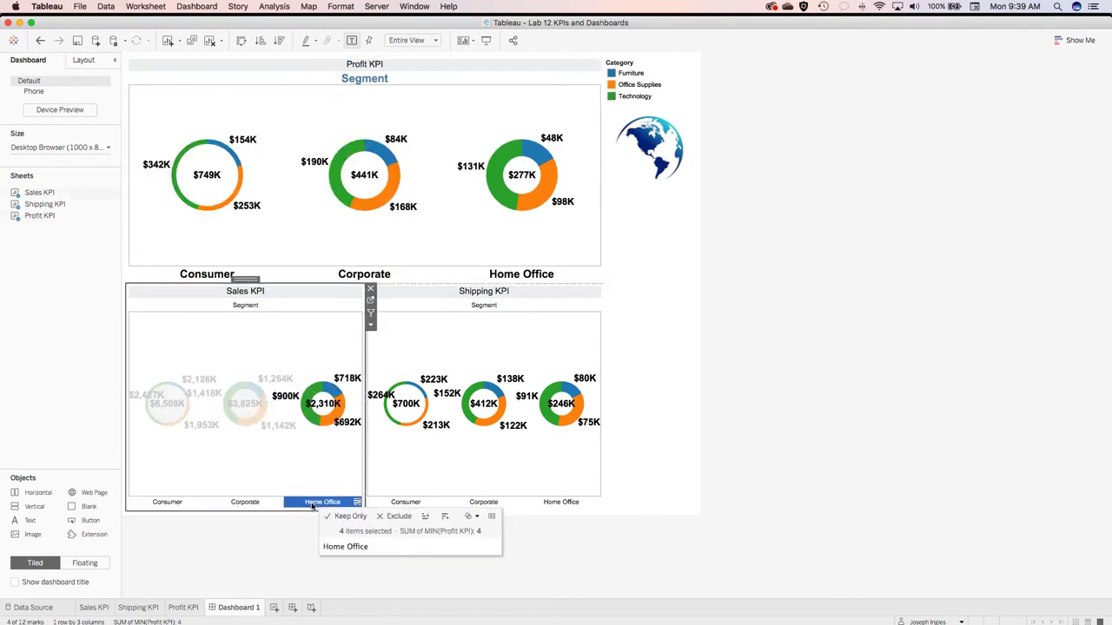
left_click(546, 550)
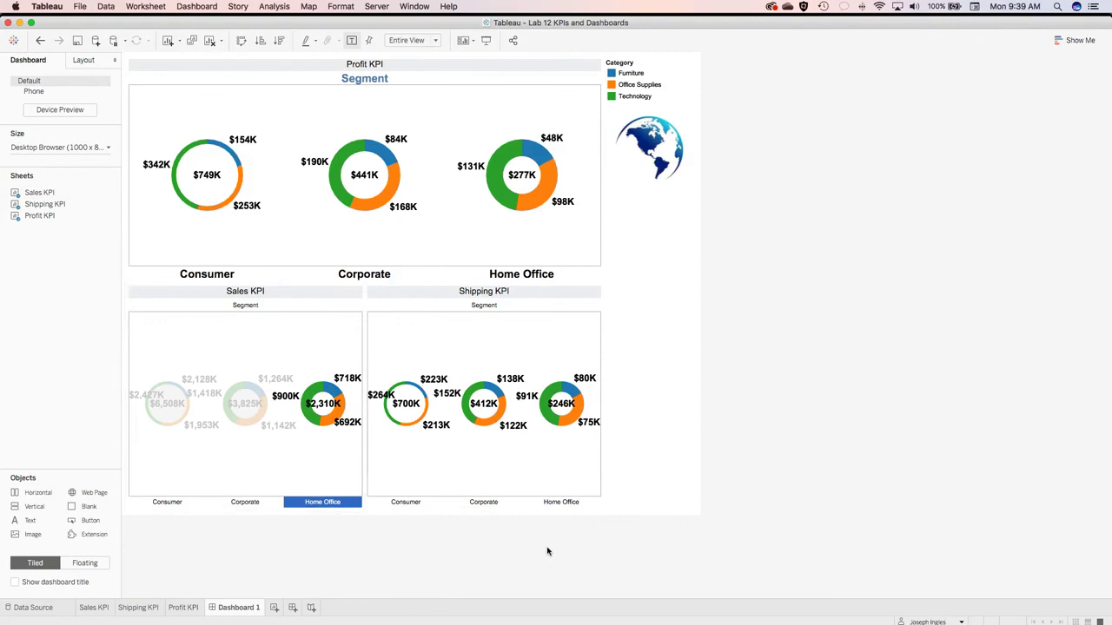
left_click(252, 293)
left_click(250, 306)
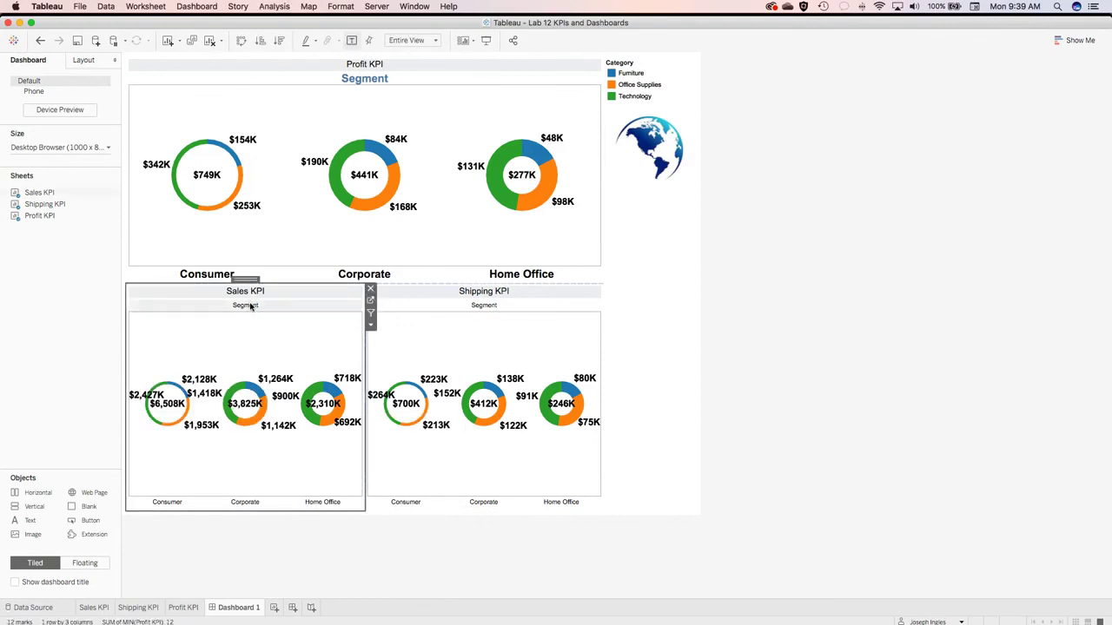
left_click(791, 368)
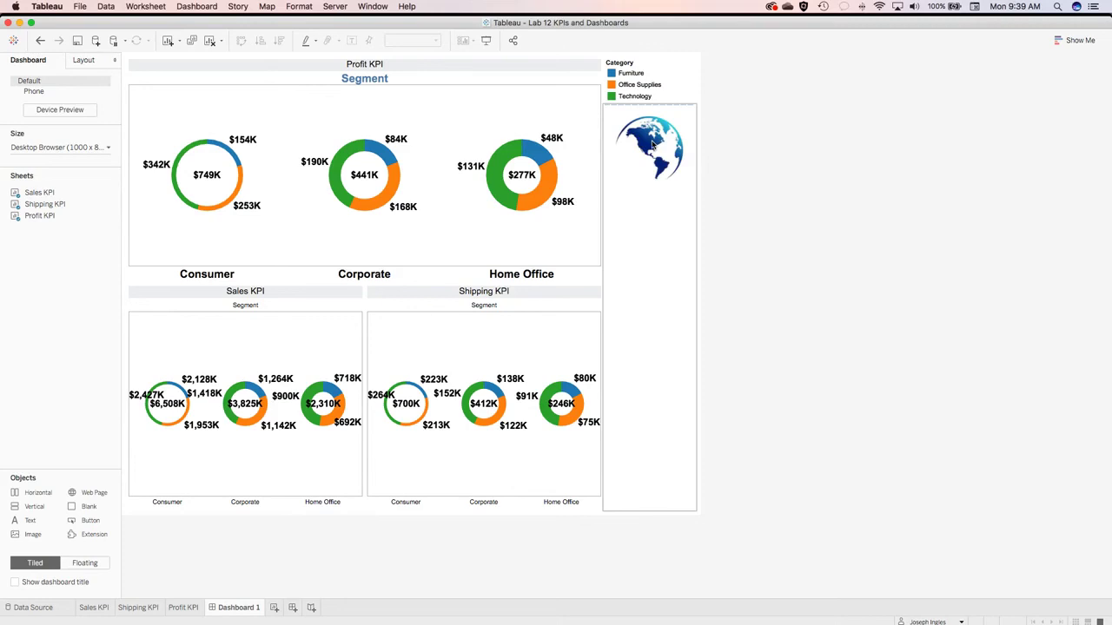
- Move the Category legend below the globe logo and shrink the logo's area so the legend sits directly beneath it
left_click(639, 84)
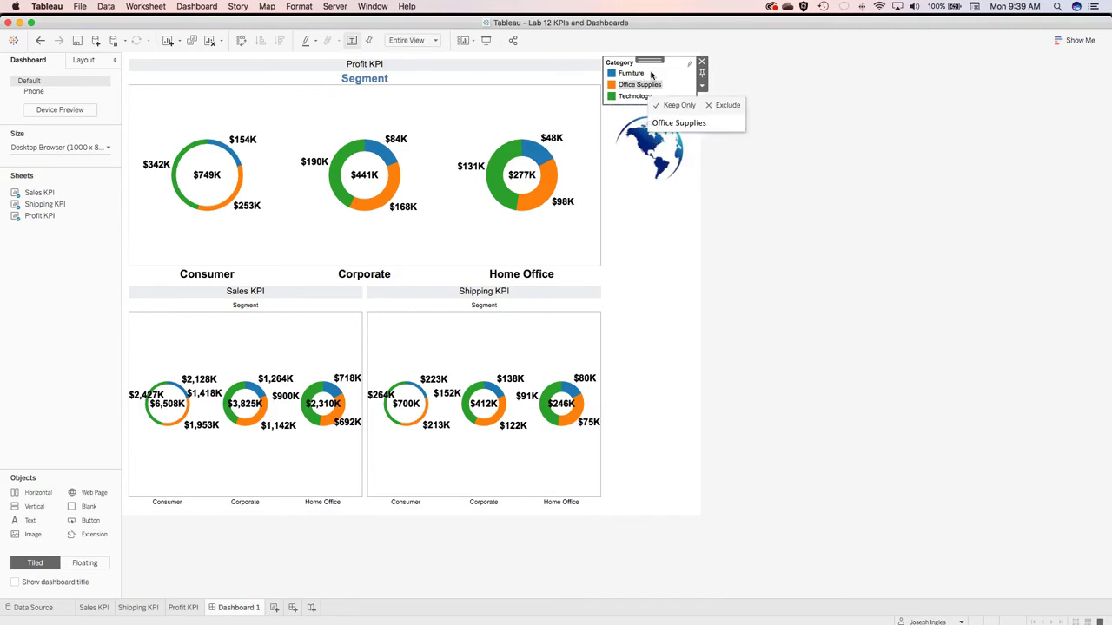
key("Delete")
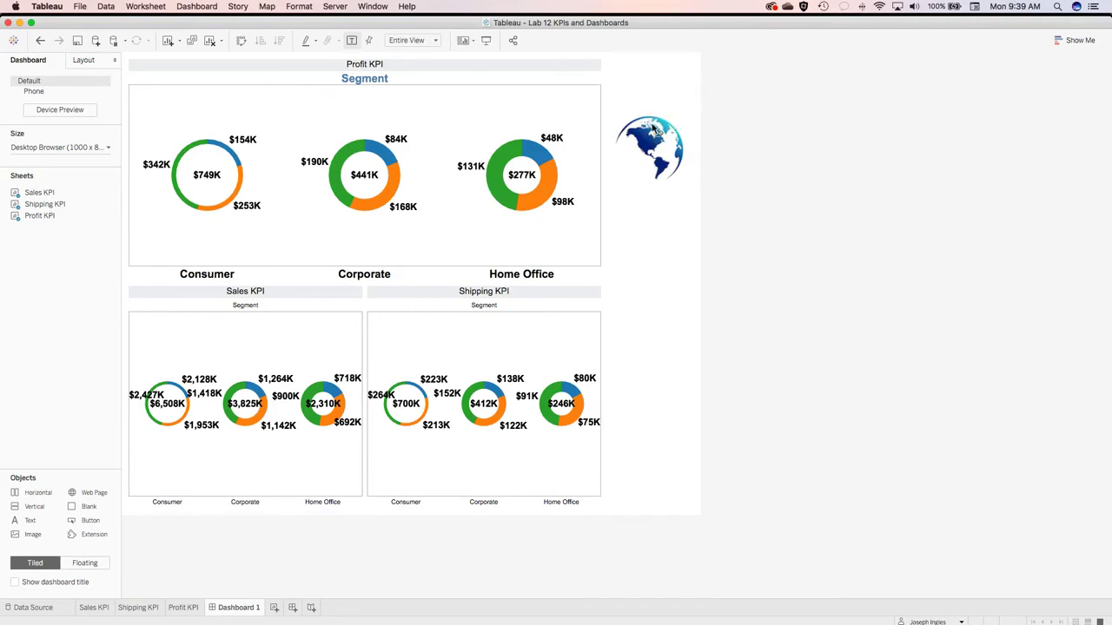
left_click(665, 488)
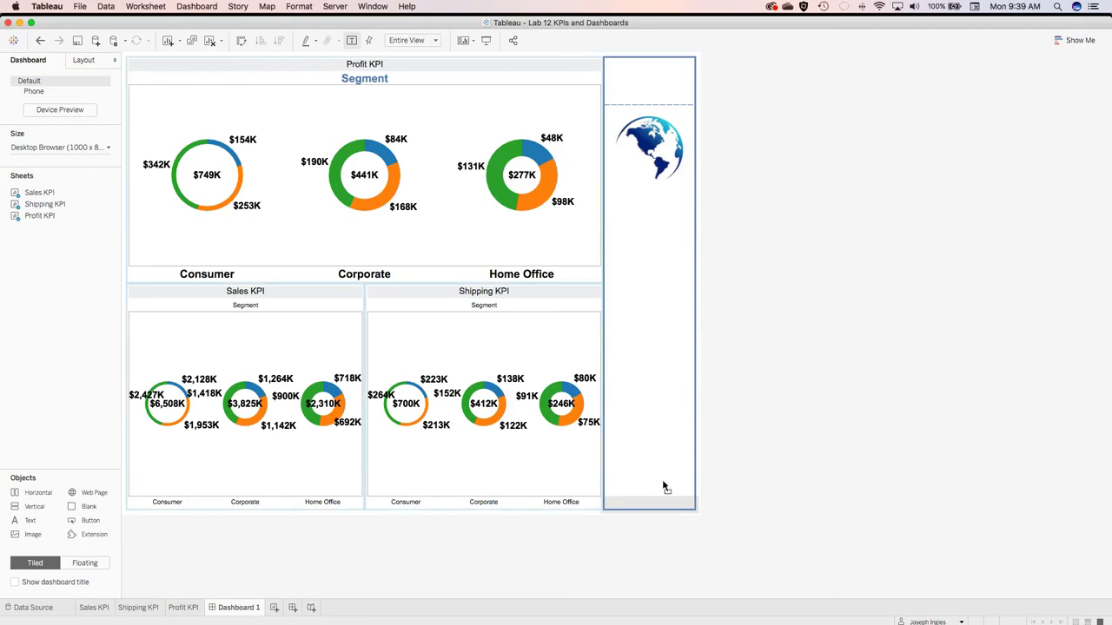
key("super+z")
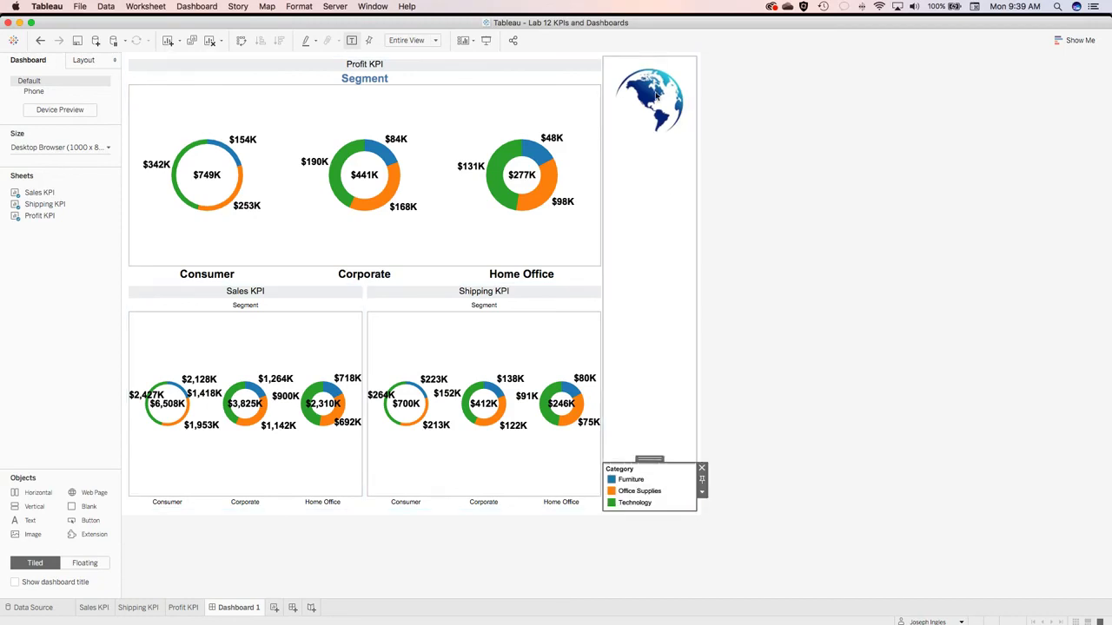
left_click(676, 265)
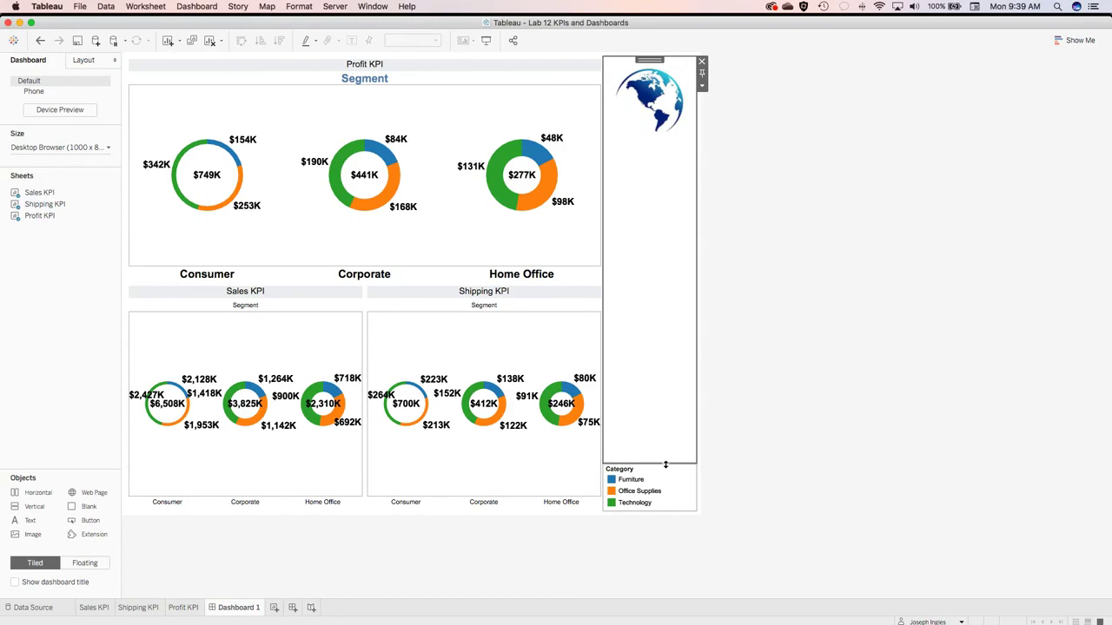
left_click_drag(666, 465, 676, 149)
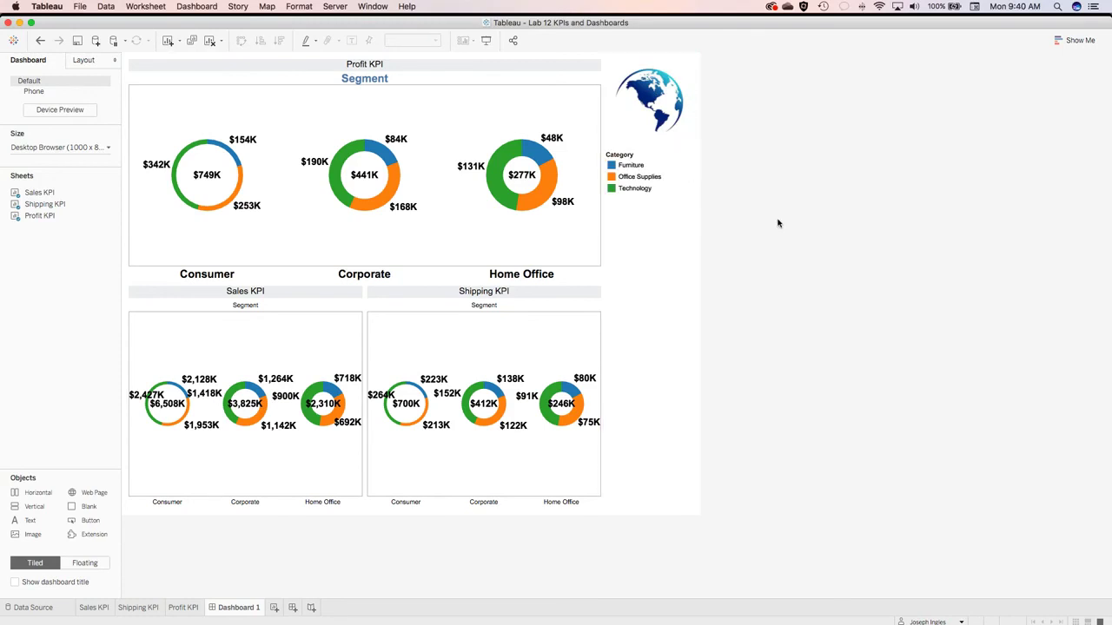
left_click(673, 265)
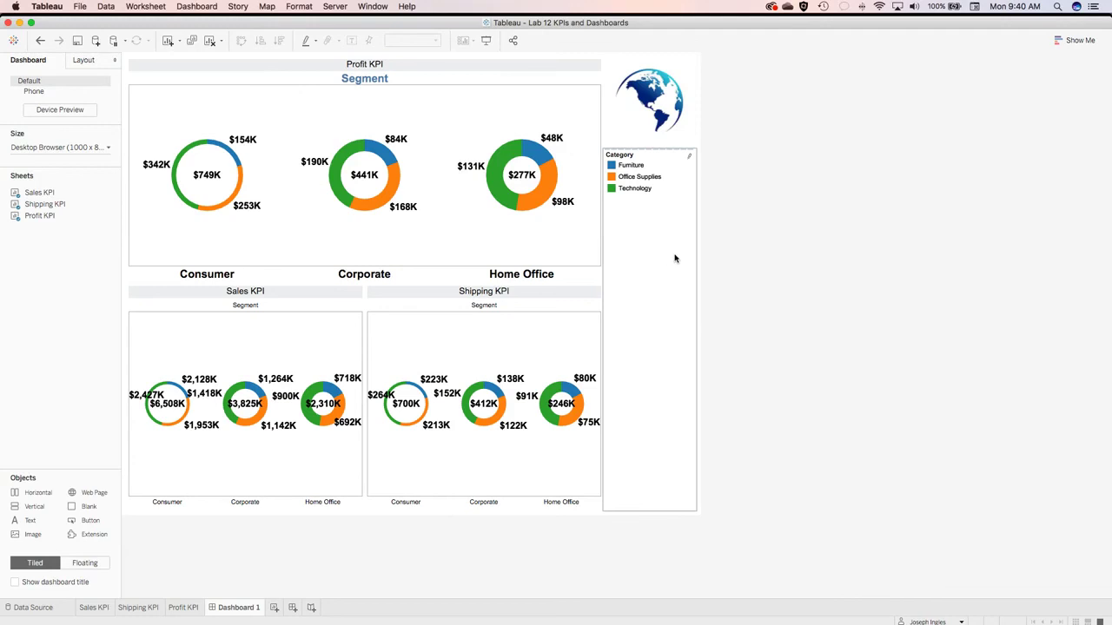
left_click(779, 220)
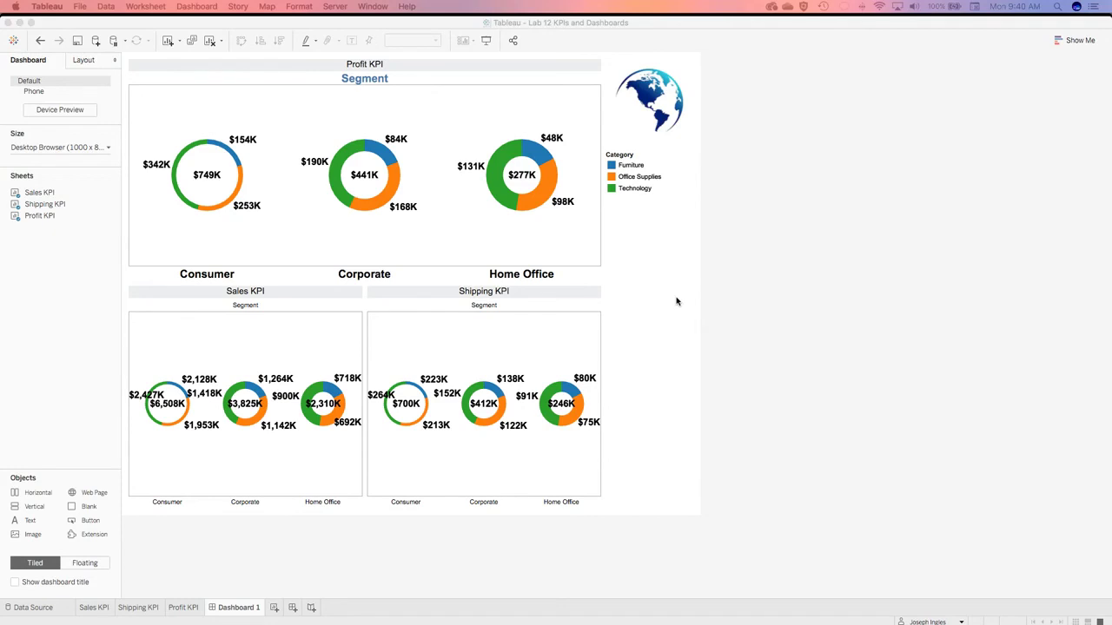
left_click(641, 291)
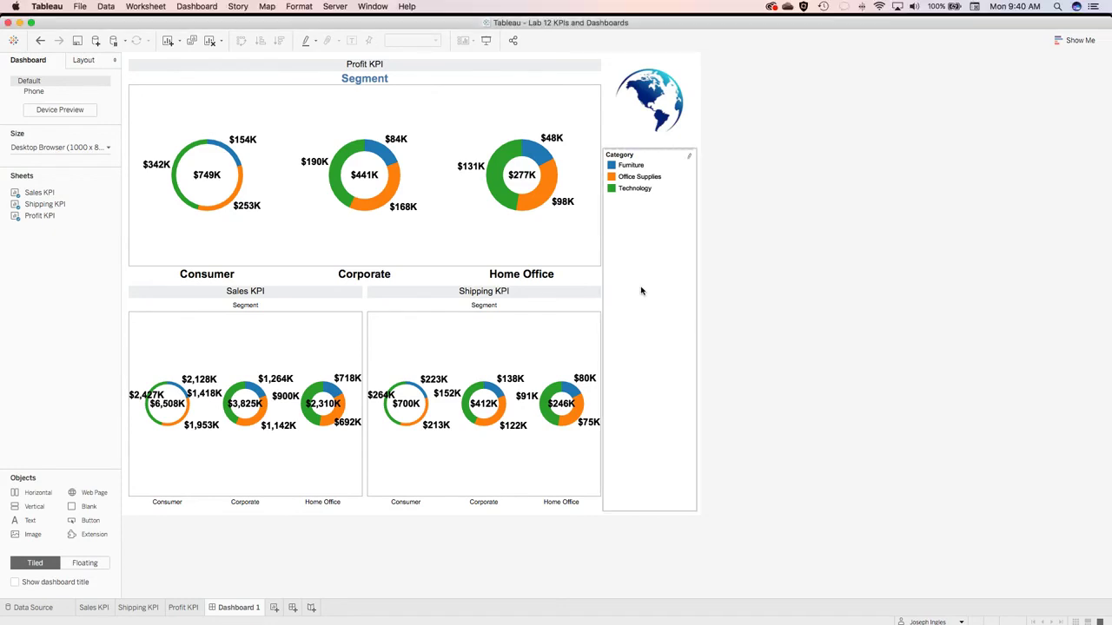
left_click(185, 317)
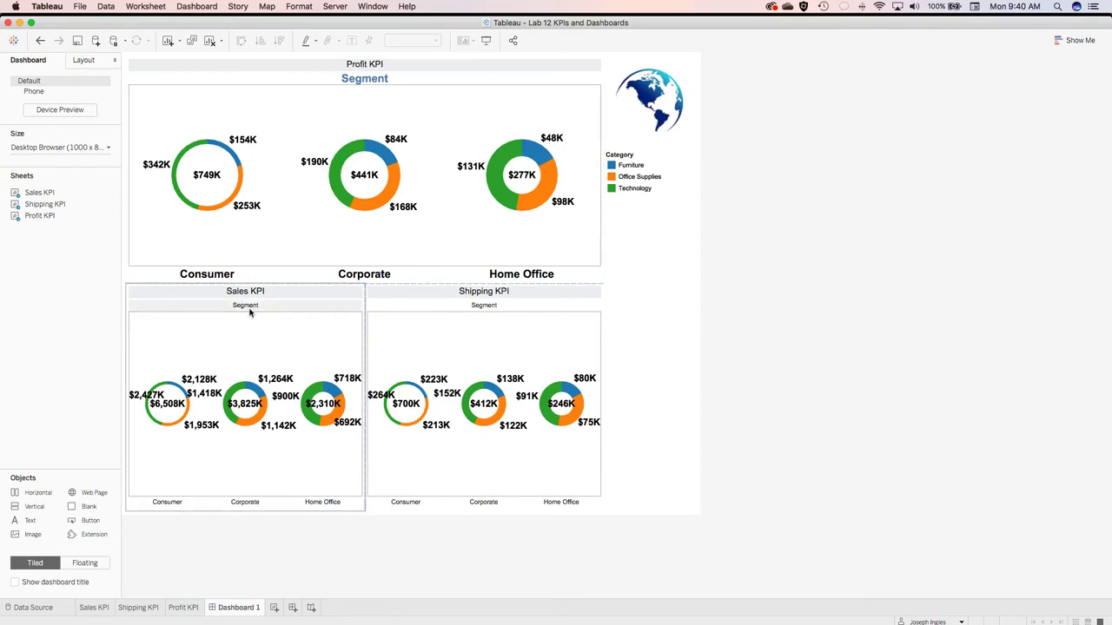
left_click(483, 306)
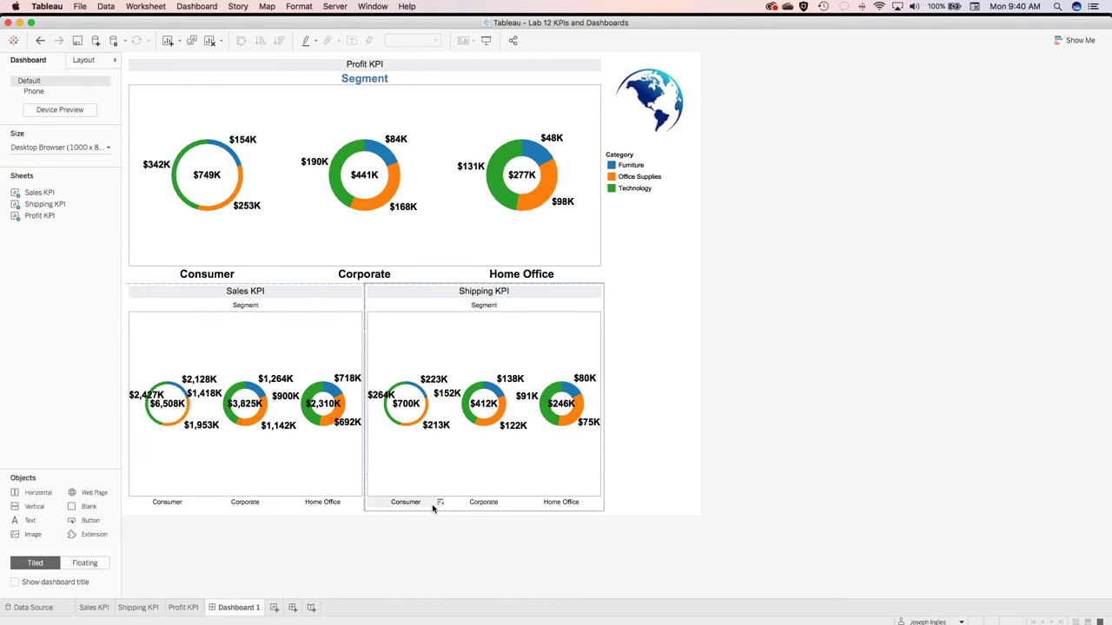
left_click(180, 227)
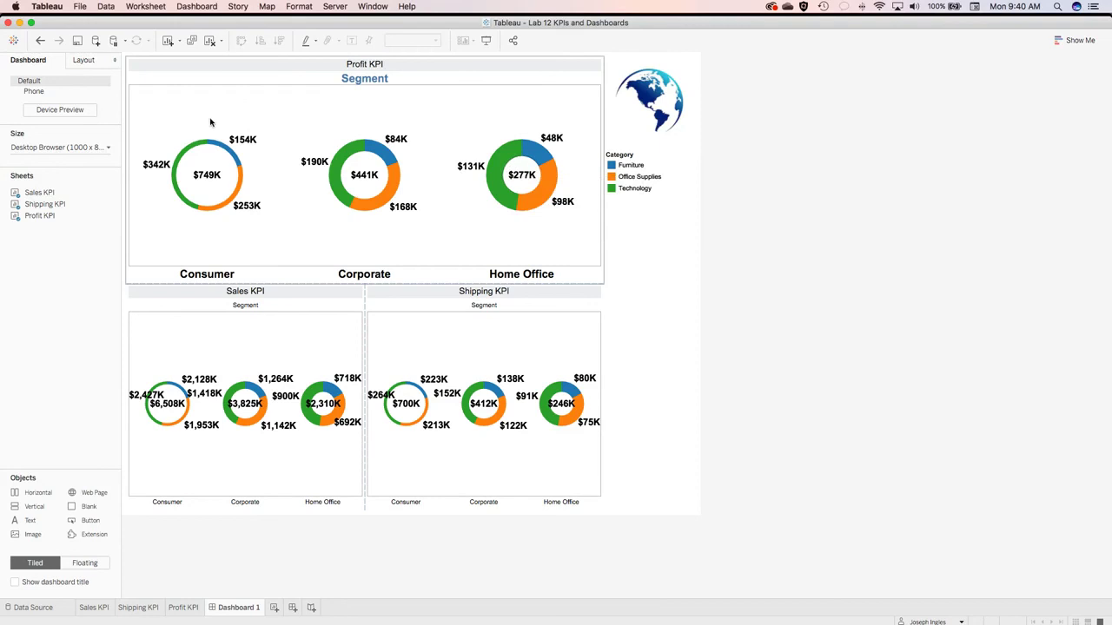
- Format the dashboard title font as Arial 12 pt bold
left_click(297, 7)
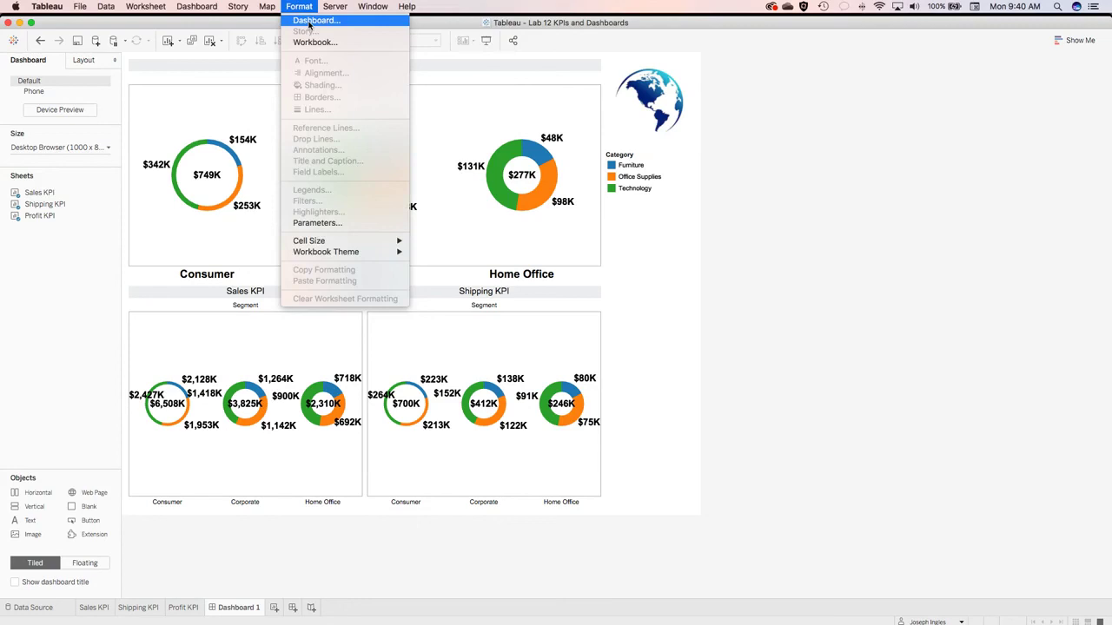
left_click(308, 21)
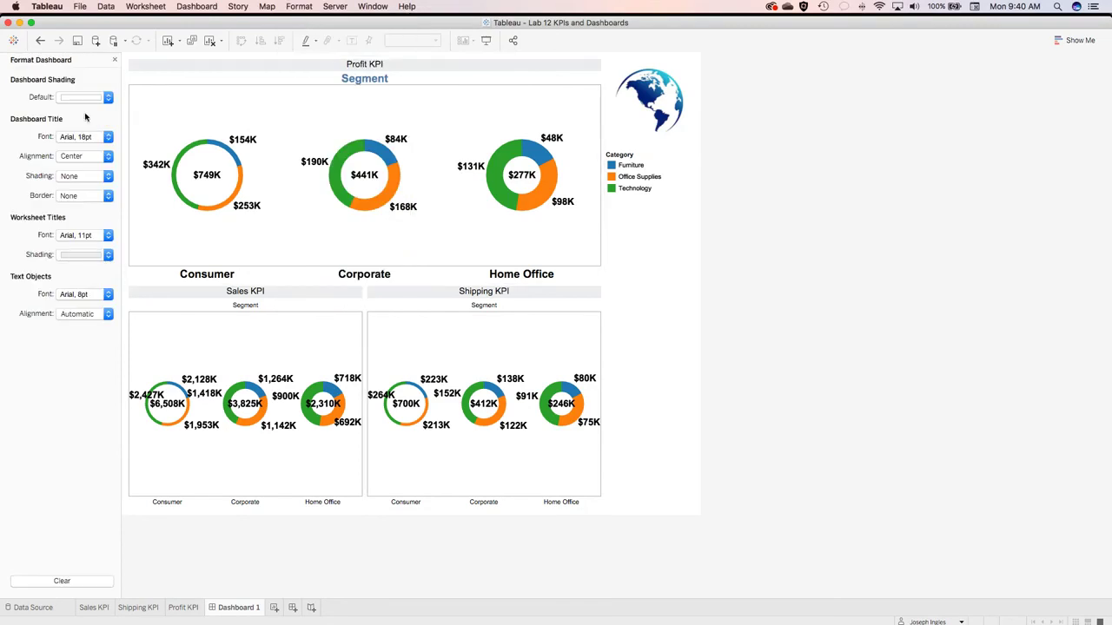
left_click(107, 137)
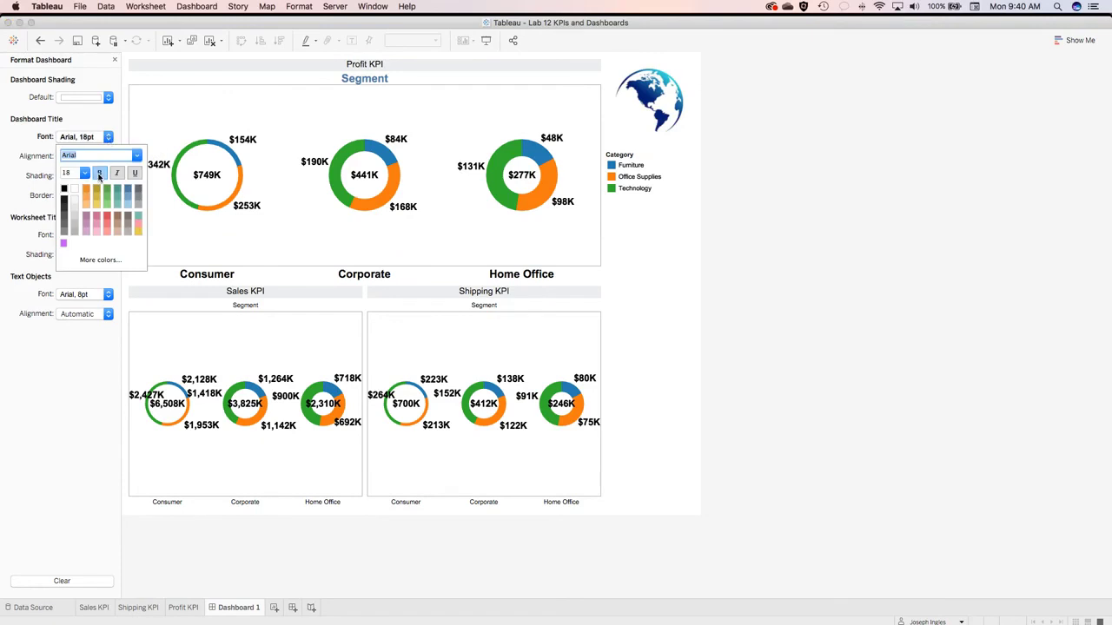
left_click(84, 173)
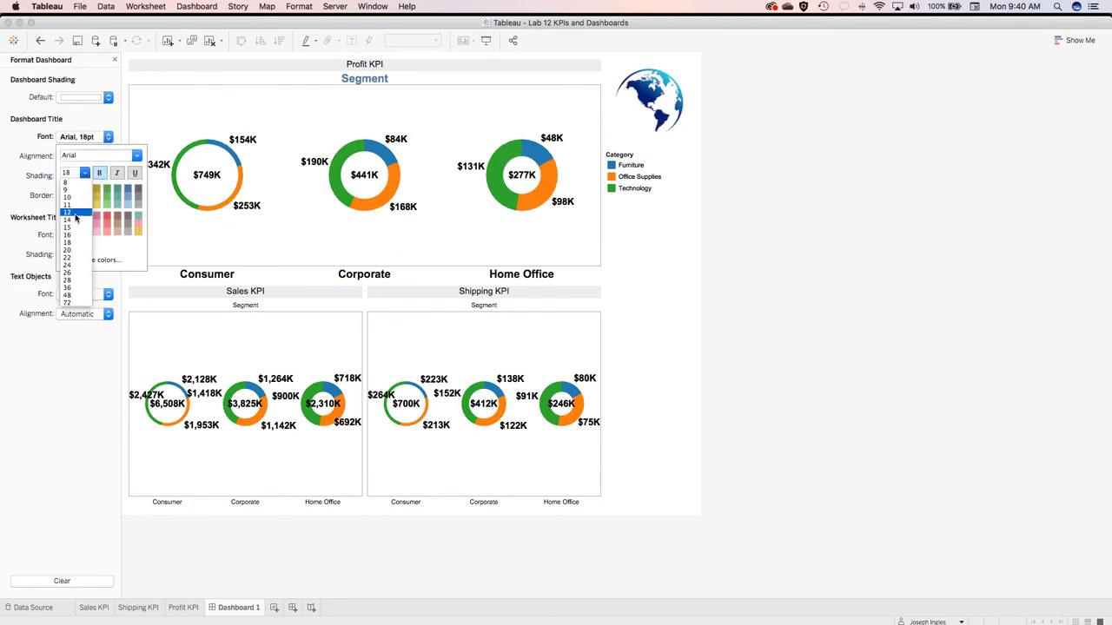
left_click(75, 213)
left_click(658, 115)
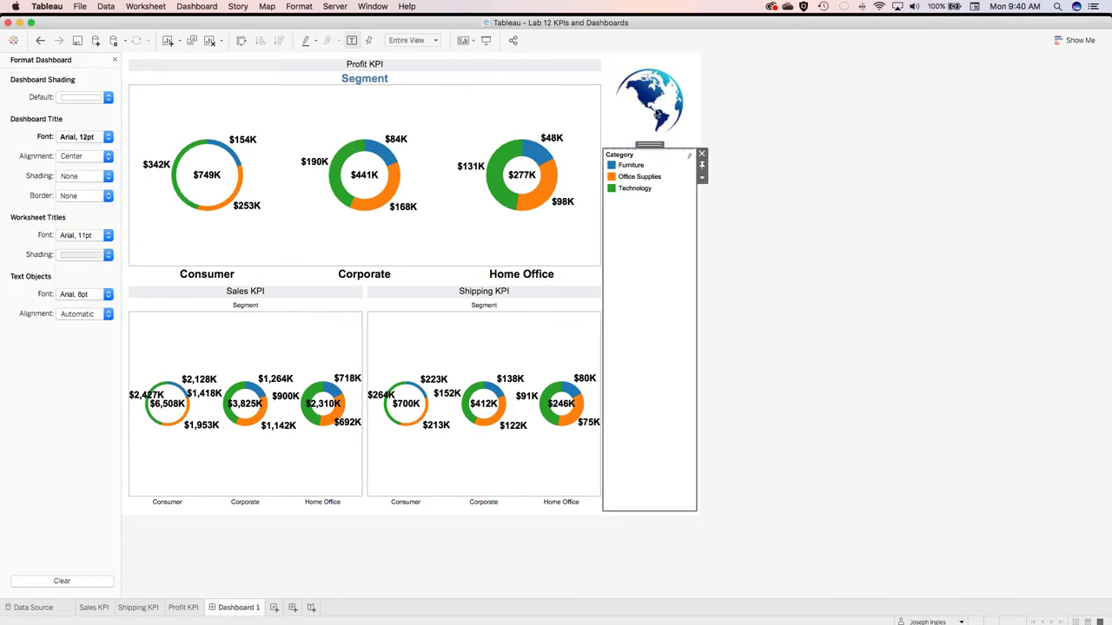
- Open the workbook-wide formatting settings to review the fonts and lines, and deselect the Category legend
left_click(300, 6)
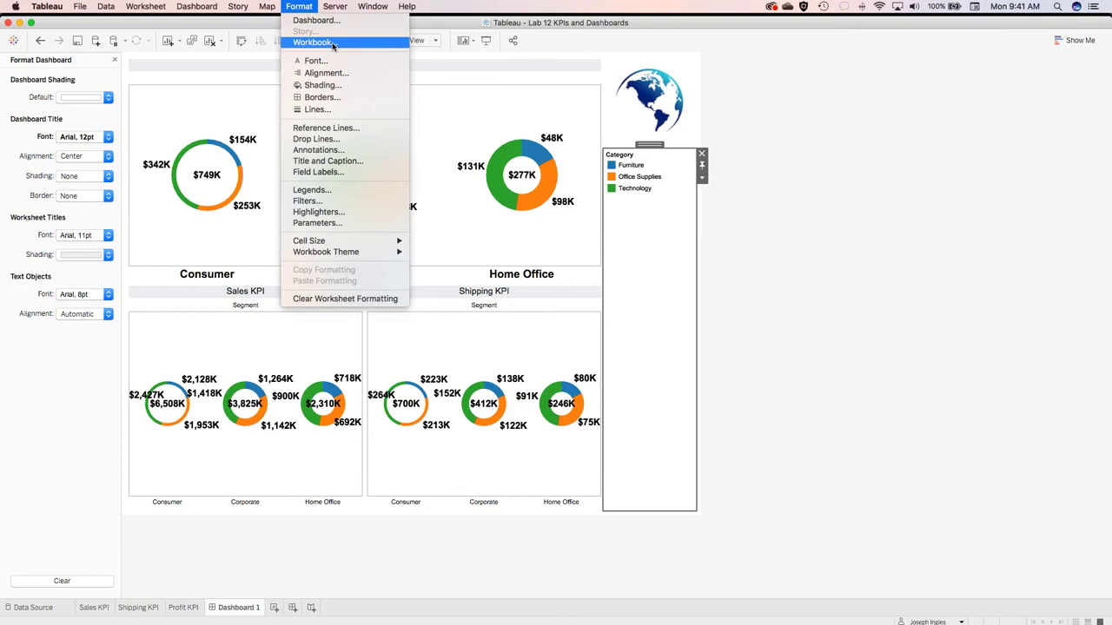
left_click(333, 43)
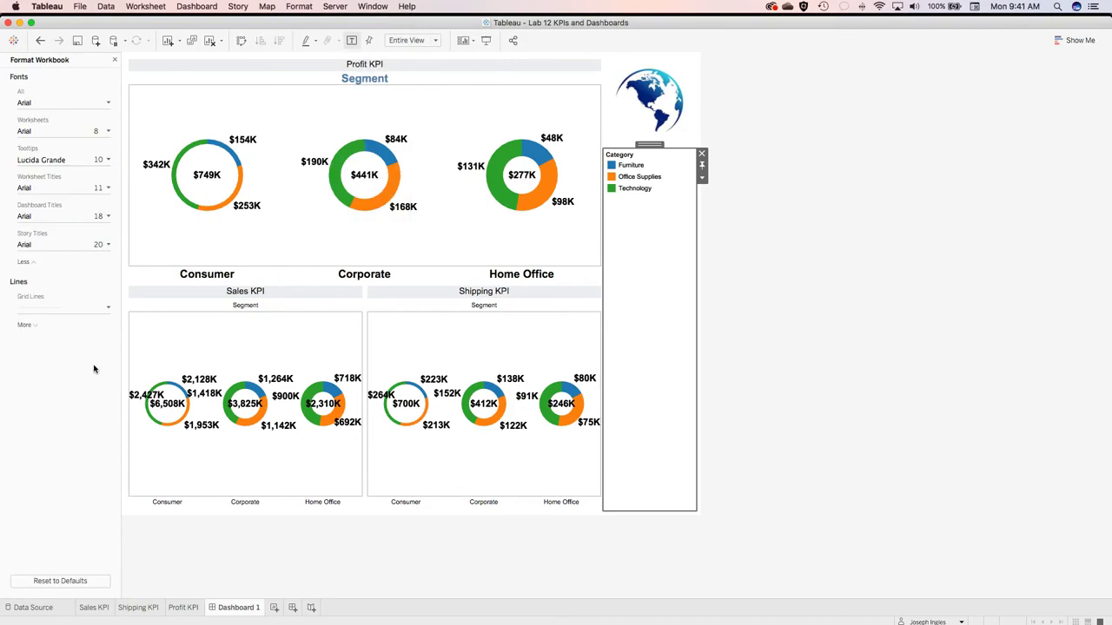
left_click(837, 99)
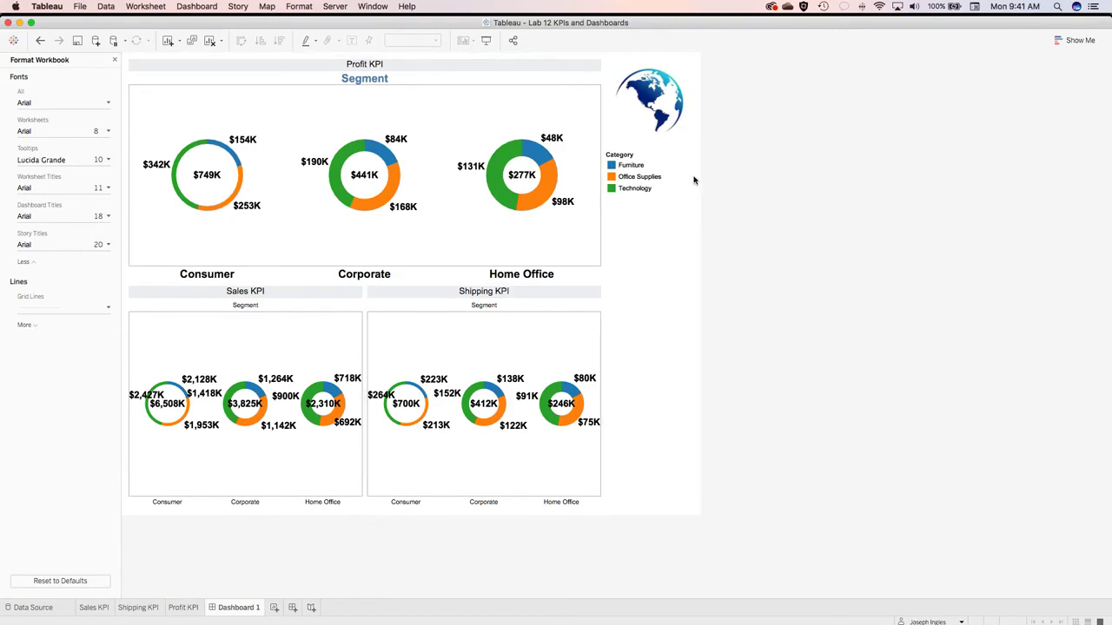
- Try the Classic workbook theme on the dashboard, and switch the workbook theme back to Default
left_click(299, 6)
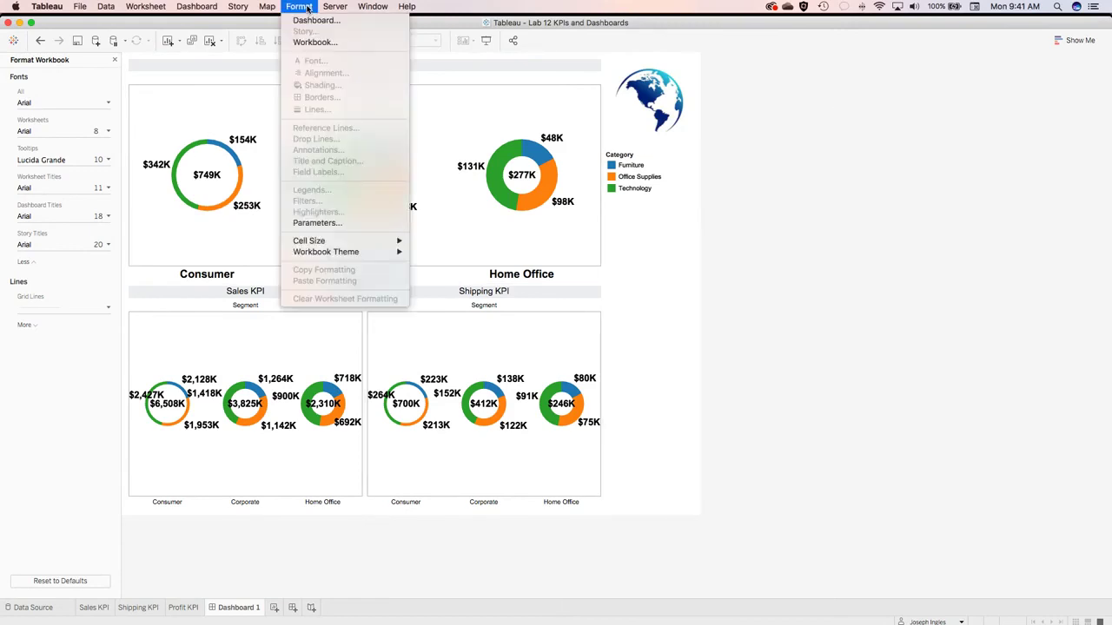
mouse_move(344, 256)
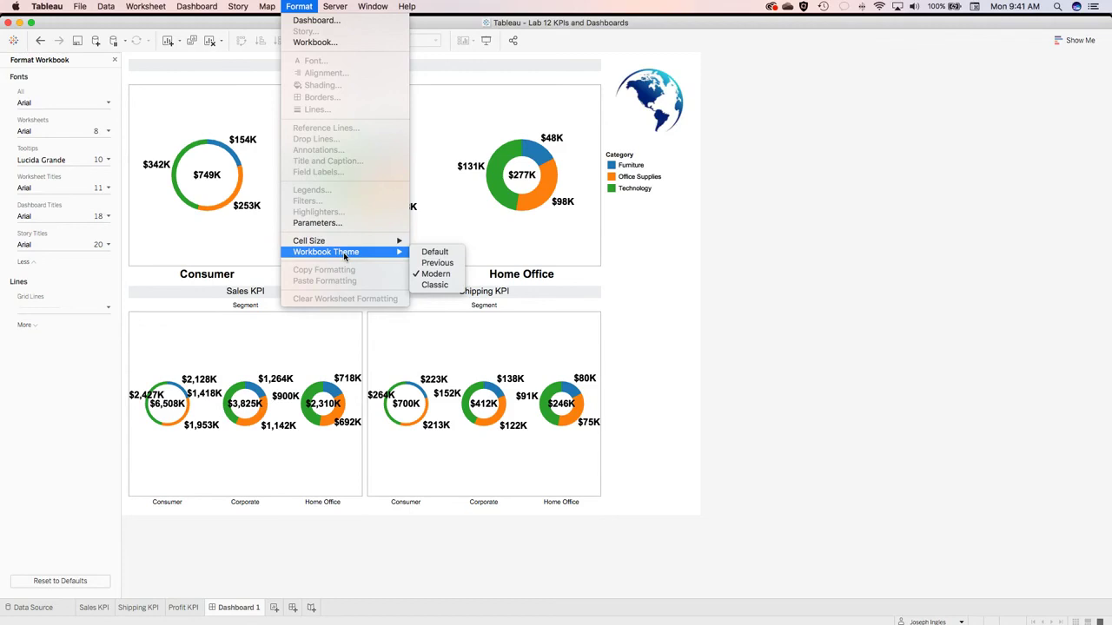
left_click(435, 285)
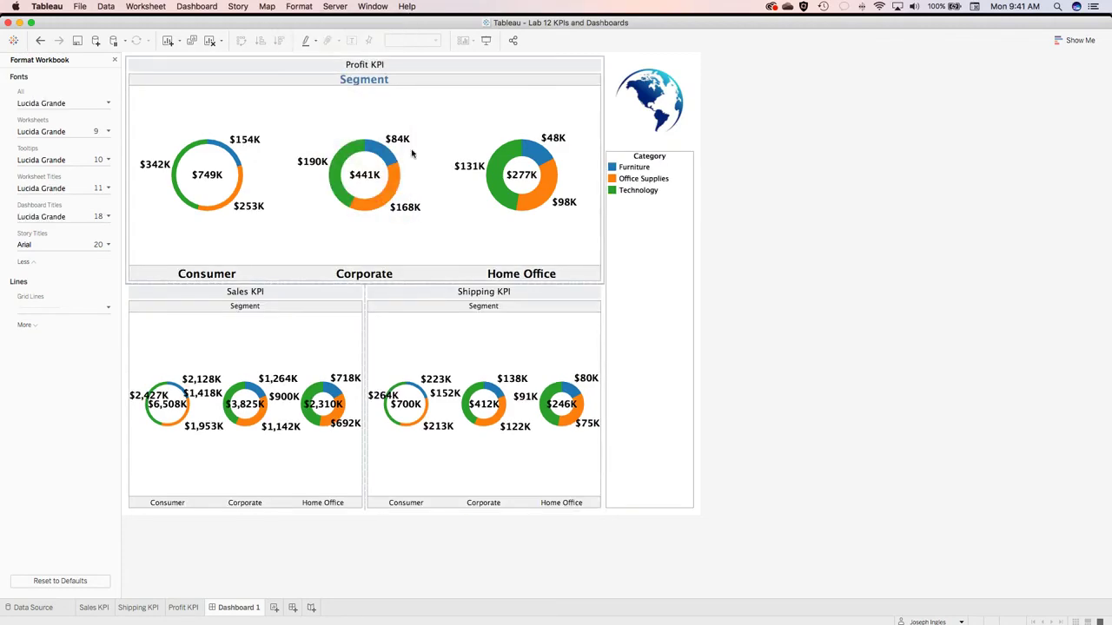
left_click(299, 6)
mouse_move(363, 252)
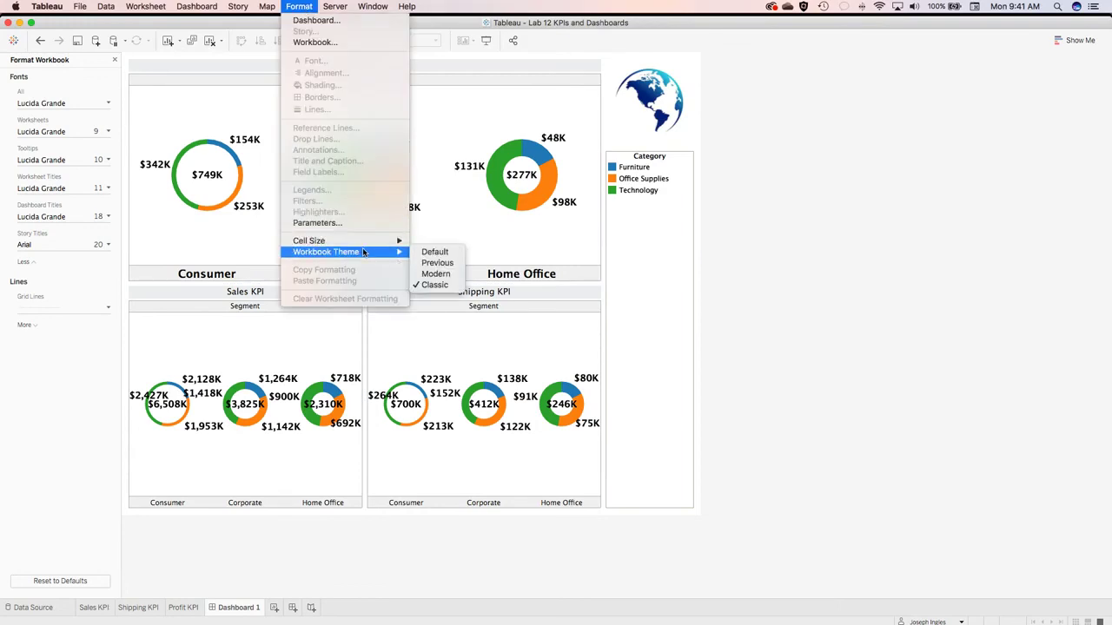
left_click(425, 254)
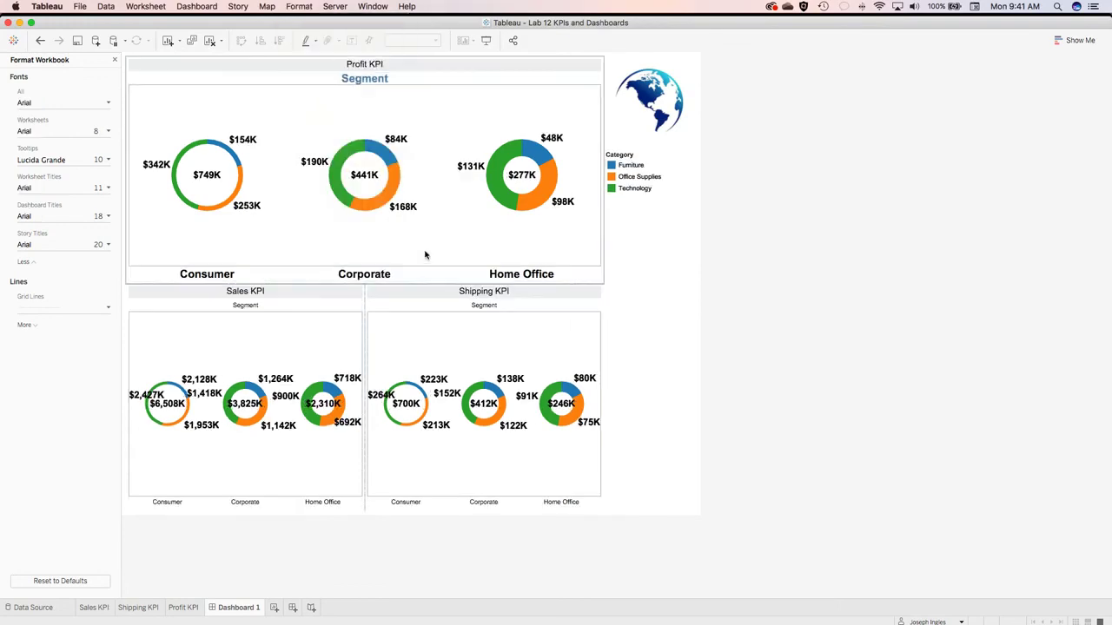
left_click(299, 6)
mouse_move(365, 252)
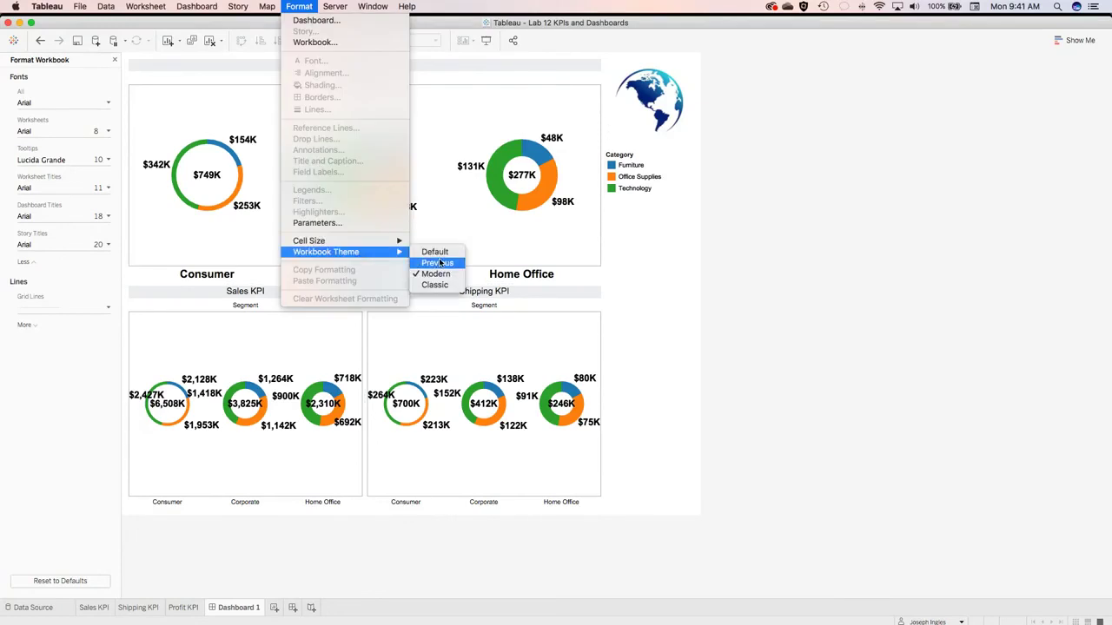
left_click(747, 235)
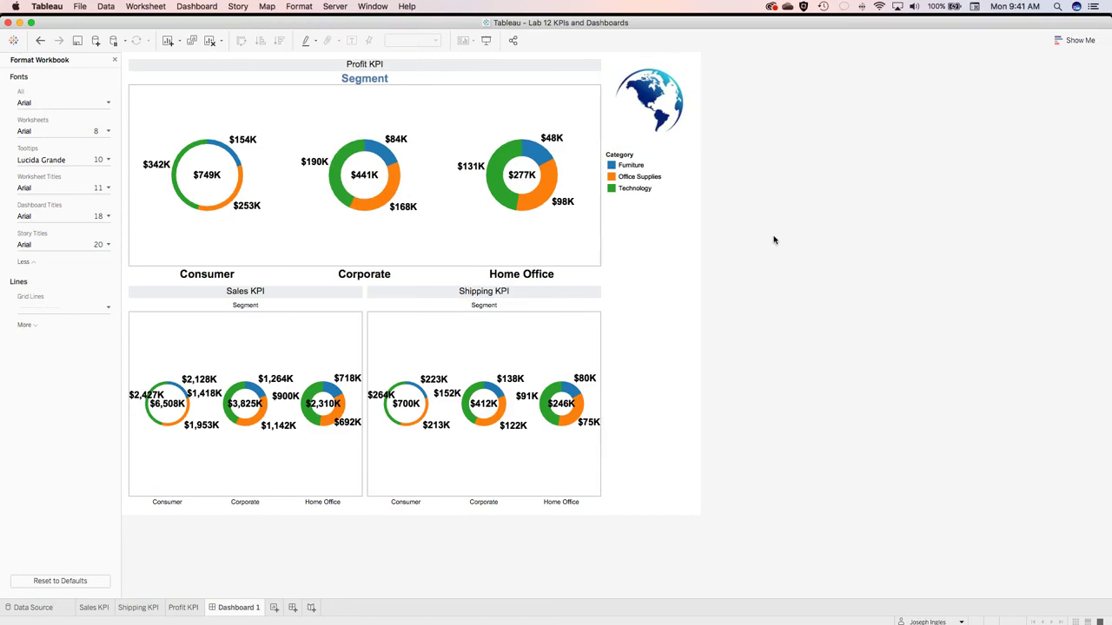